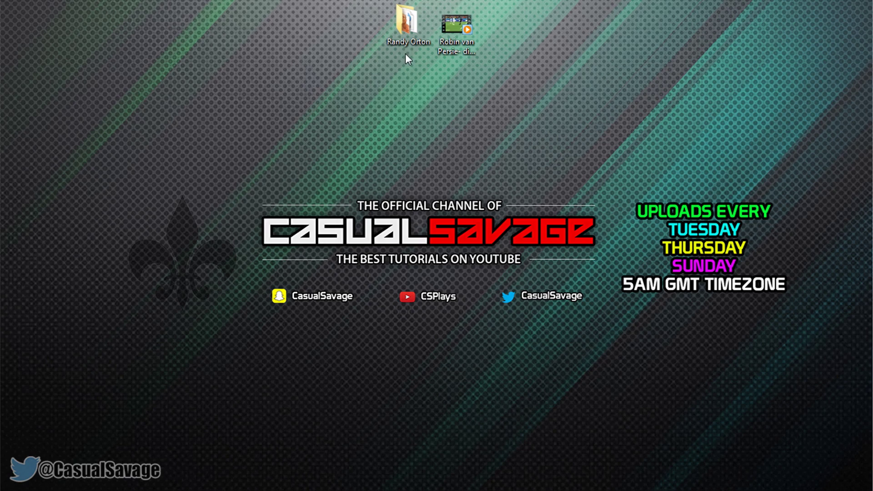
# - Open the Randy Orton folder and look over the RKO sound-effect MP3
pyautogui.click(406, 43)
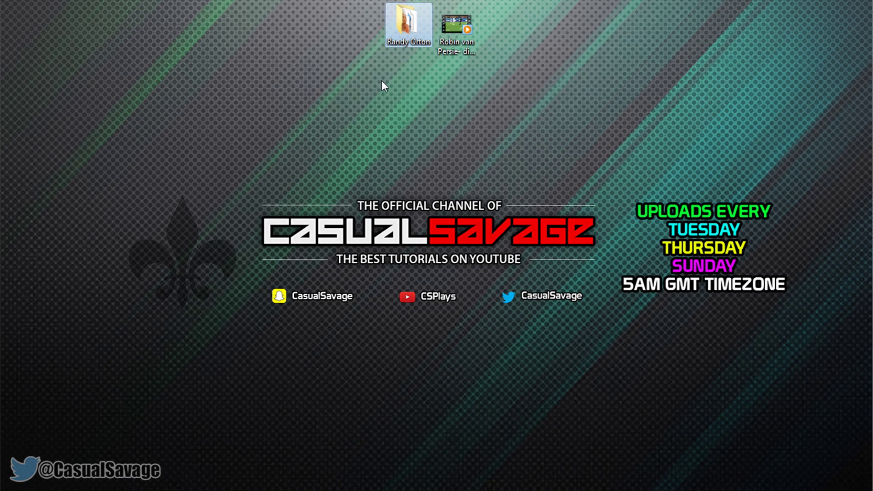
pyautogui.press('Return')
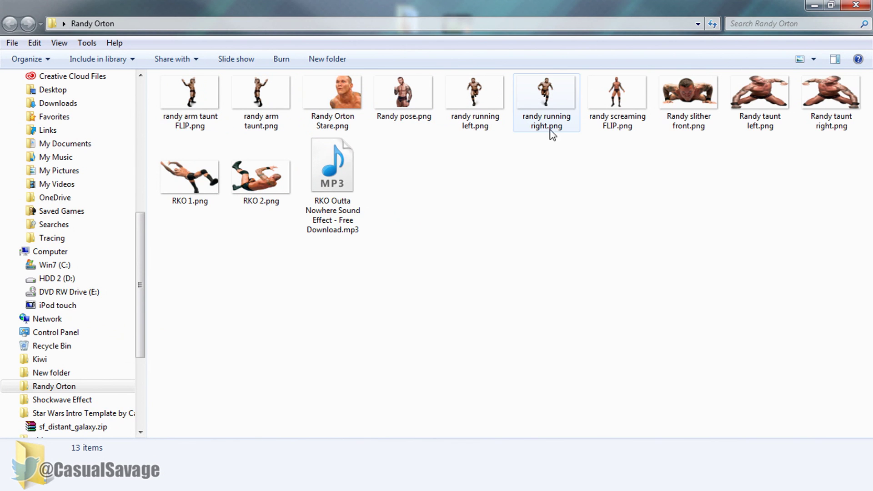
pyautogui.click(356, 175)
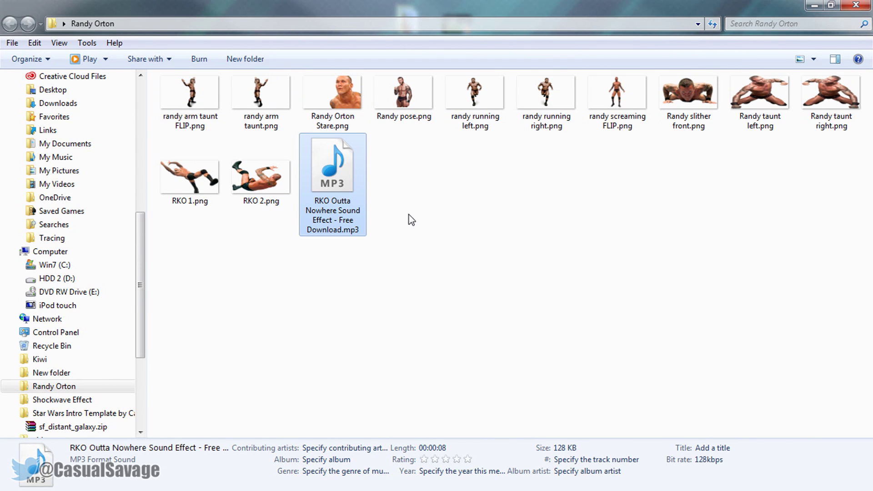
pyautogui.click(417, 250)
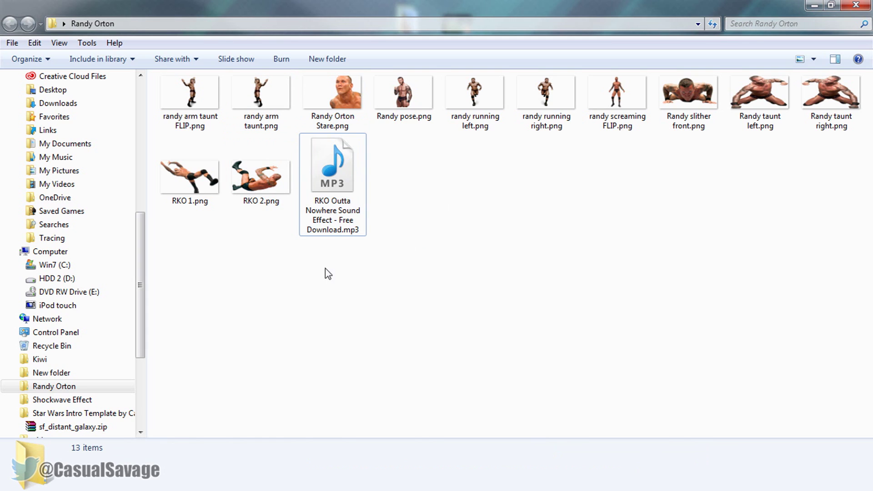
pyautogui.click(320, 219)
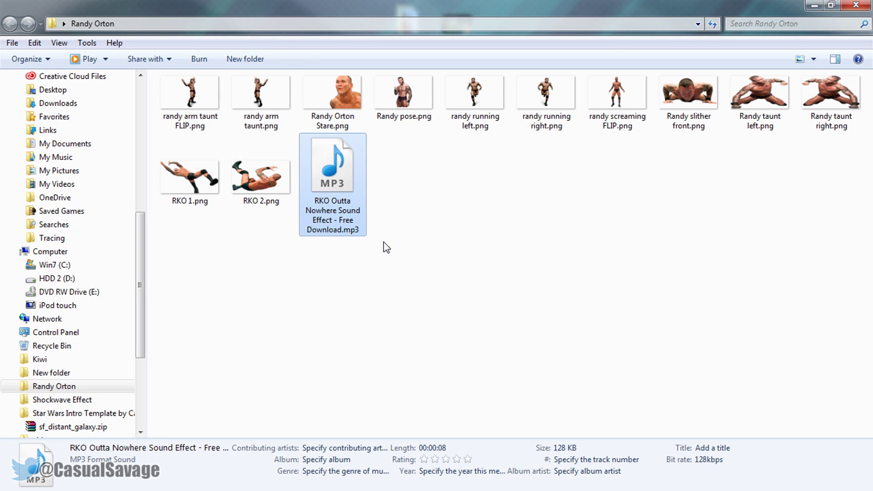
pyautogui.click(397, 250)
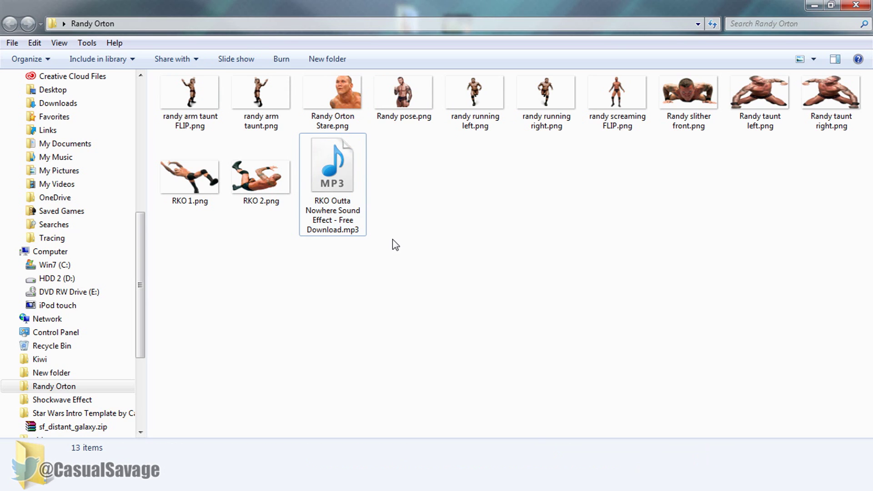
# - Review the randy running left/right and Randy taunt left/right PNG images
pyautogui.click(473, 125)
pyautogui.click(515, 125)
pyautogui.click(495, 125)
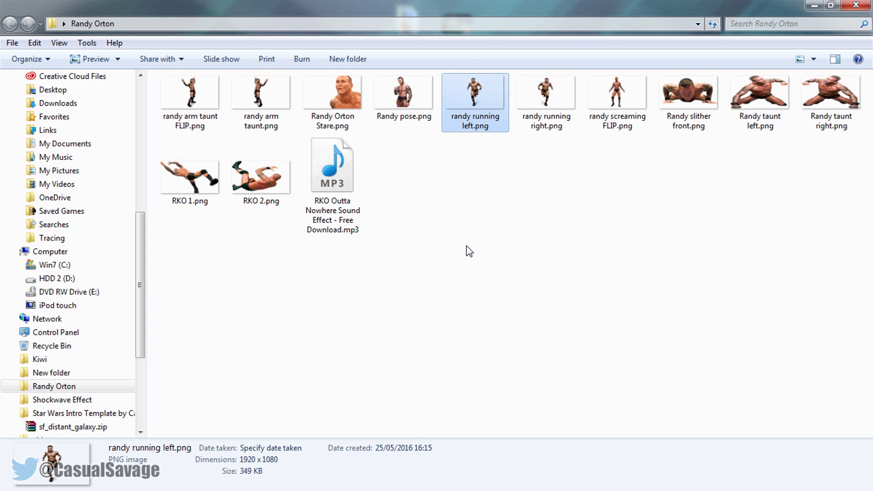
pyautogui.click(752, 129)
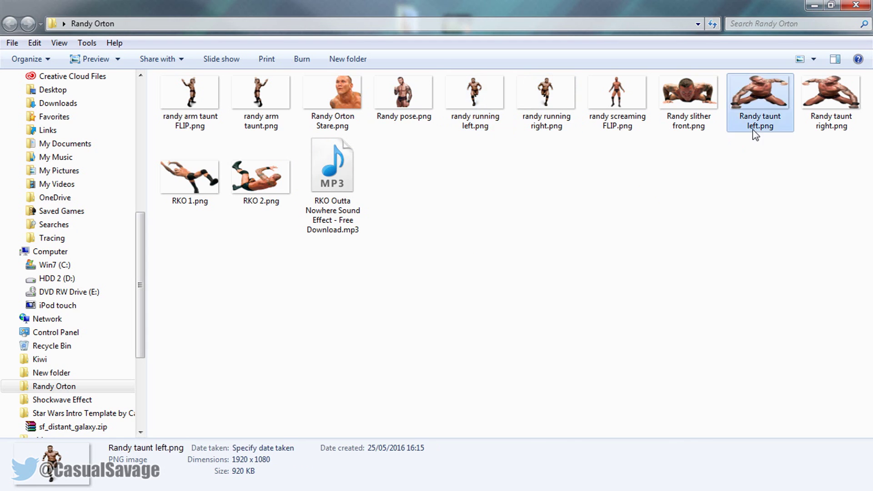
pyautogui.click(804, 129)
pyautogui.click(672, 214)
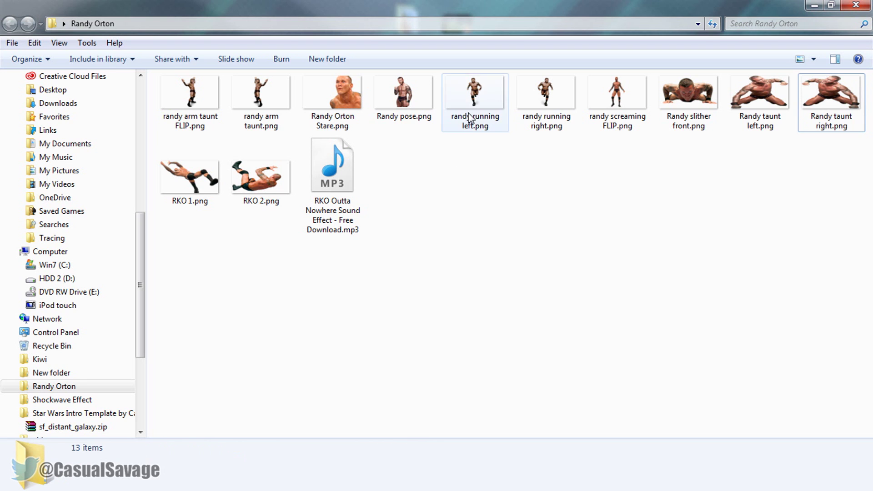
pyautogui.click(537, 127)
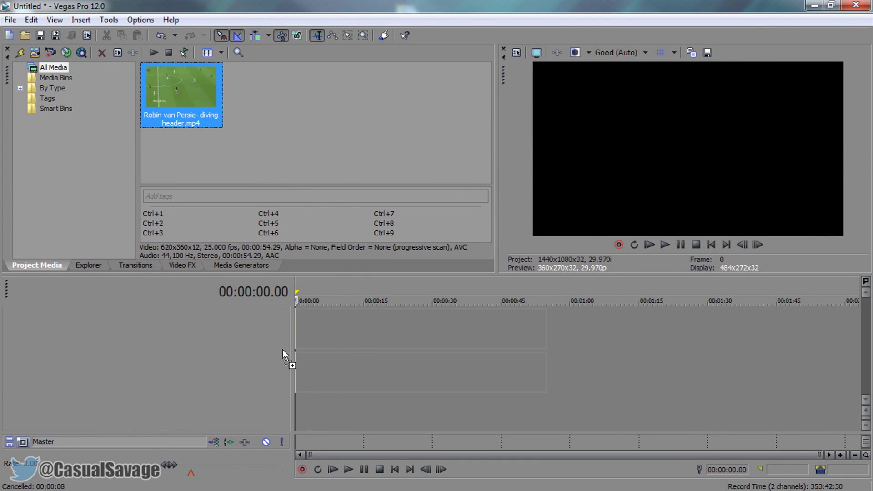
# - Put the Robin van Persie clip on the timeline near 0.7 s and delete its audio track
pyautogui.moveTo(283, 349); pyautogui.dragTo(279, 336)
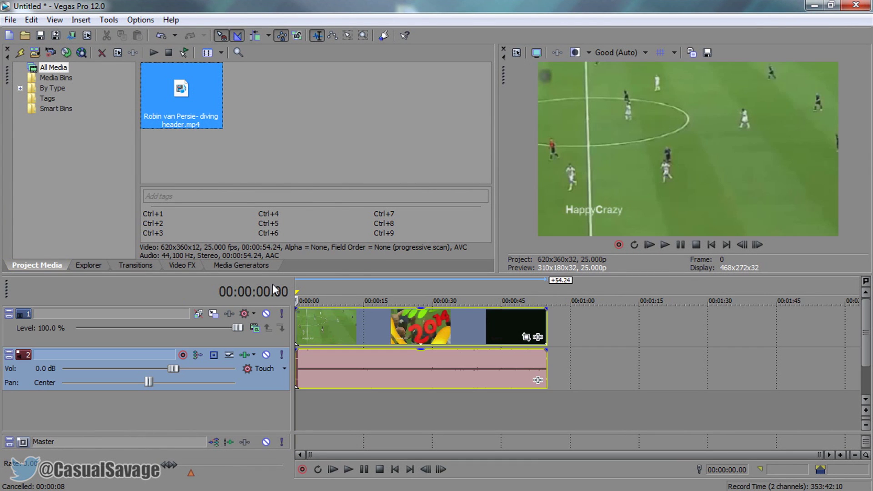
pyautogui.click(299, 329)
pyautogui.scroll(6, 299, 328)
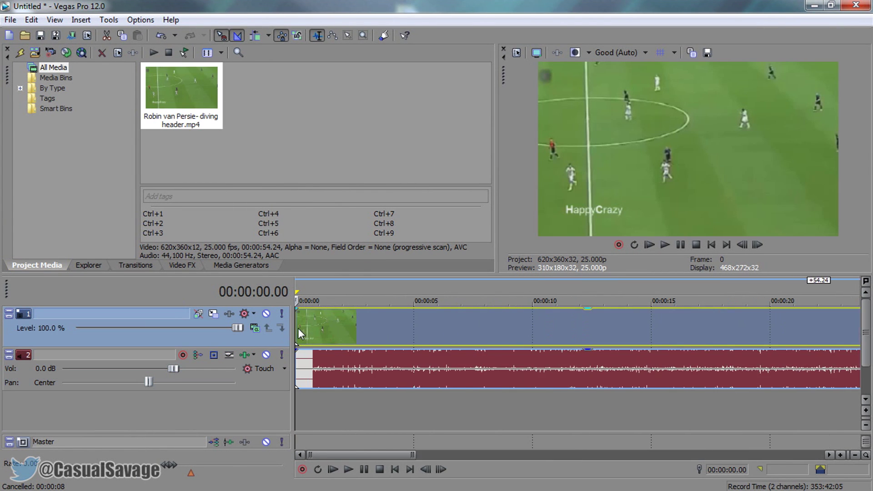
pyautogui.scroll(3, 299, 328)
pyautogui.moveTo(299, 328); pyautogui.dragTo(278, 326)
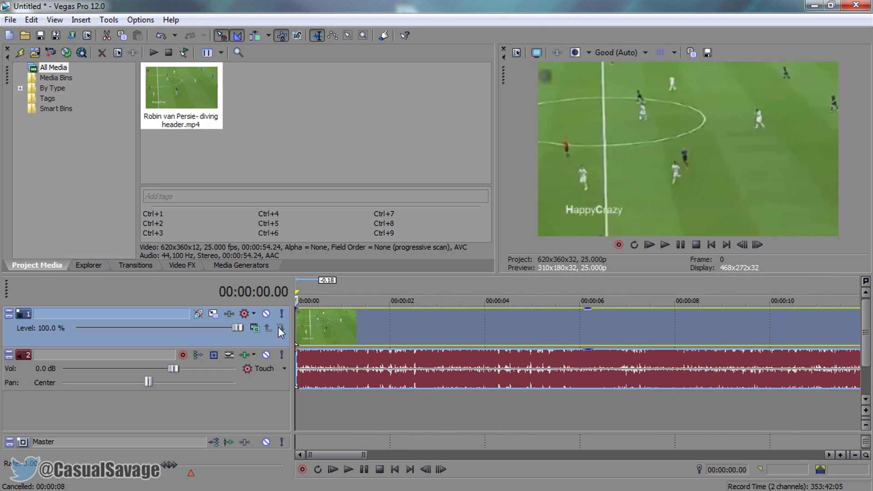
pyautogui.rightClick(274, 378)
pyautogui.click(351, 167)
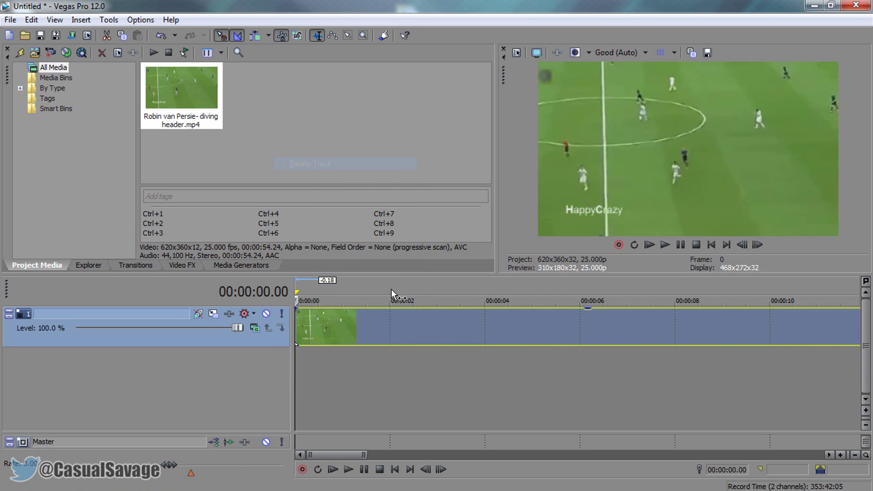
# - Split the clip at 00:00:08.10 and delete the part after the split
pyautogui.click(666, 244)
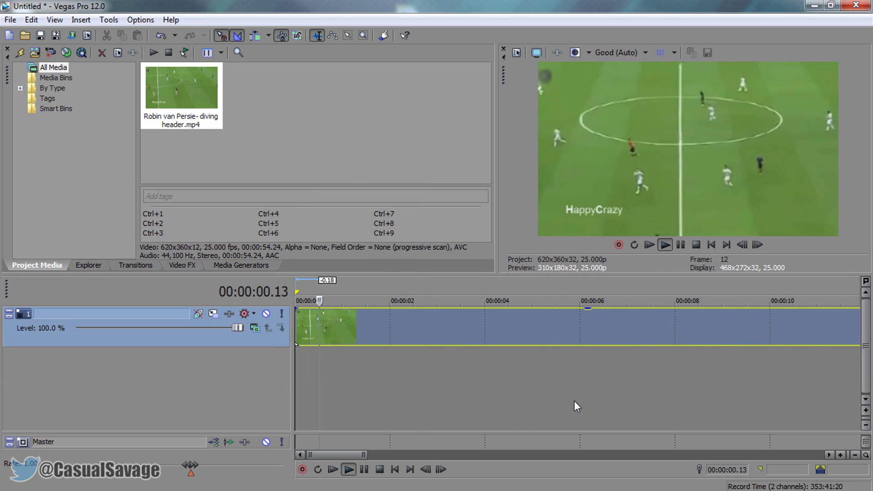
pyautogui.scroll(-3, 550, 377)
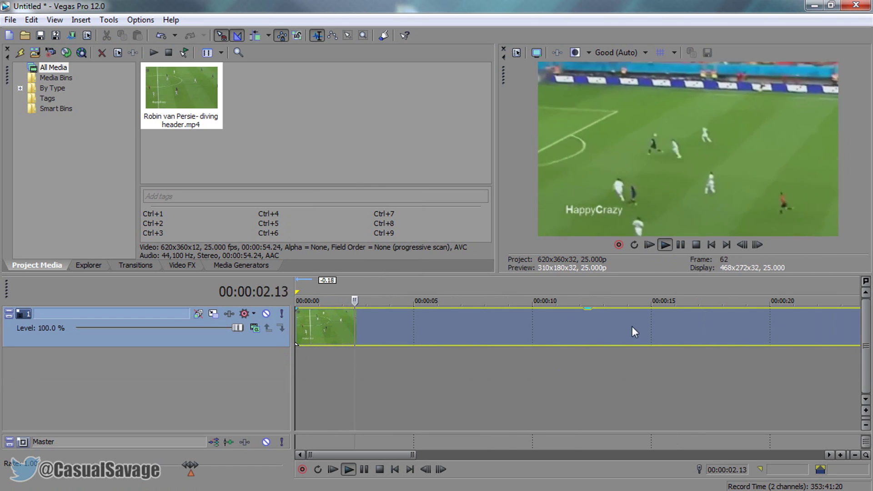
pyautogui.click(678, 249)
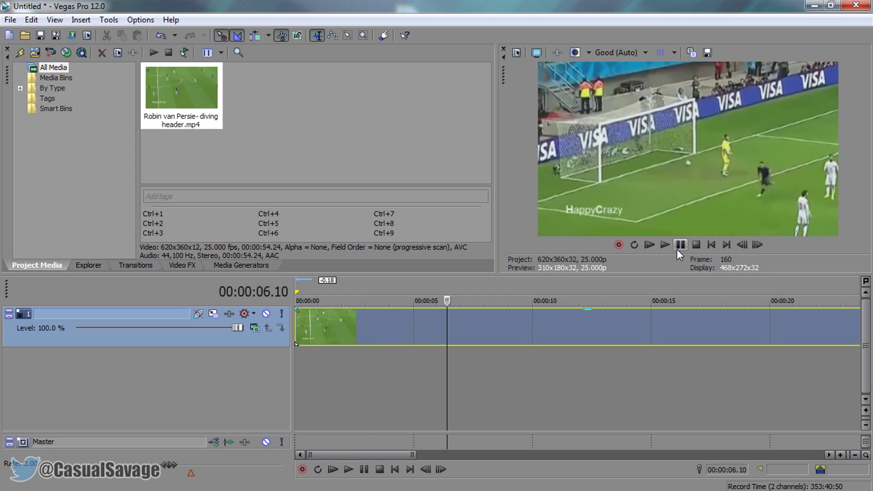
pyautogui.click(678, 248)
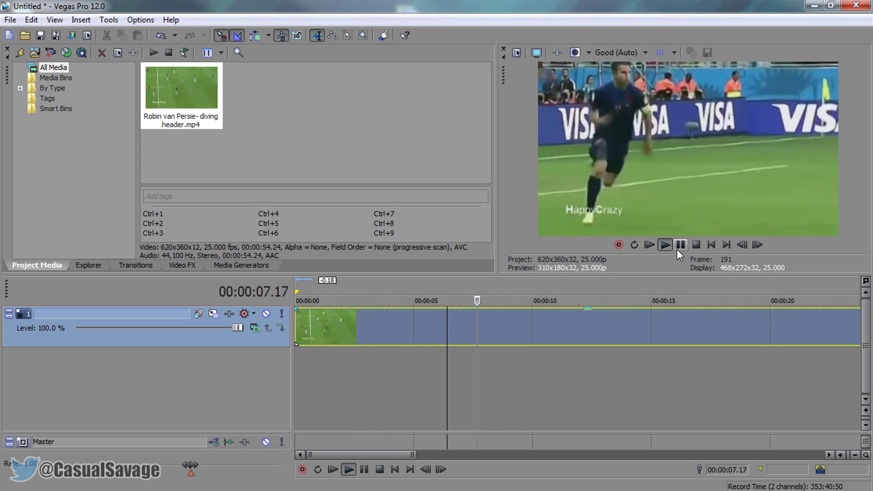
pyautogui.click(678, 248)
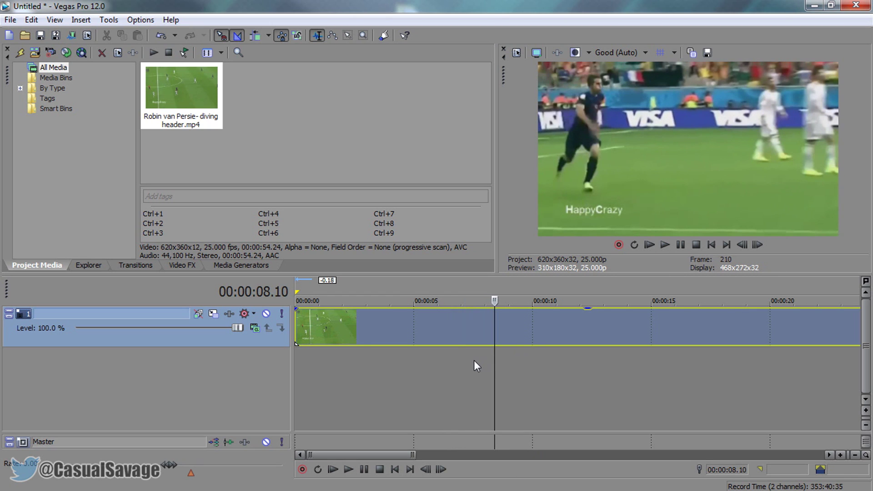
pyautogui.press('s')
pyautogui.click(534, 336)
pyautogui.scroll(-2, 567, 326)
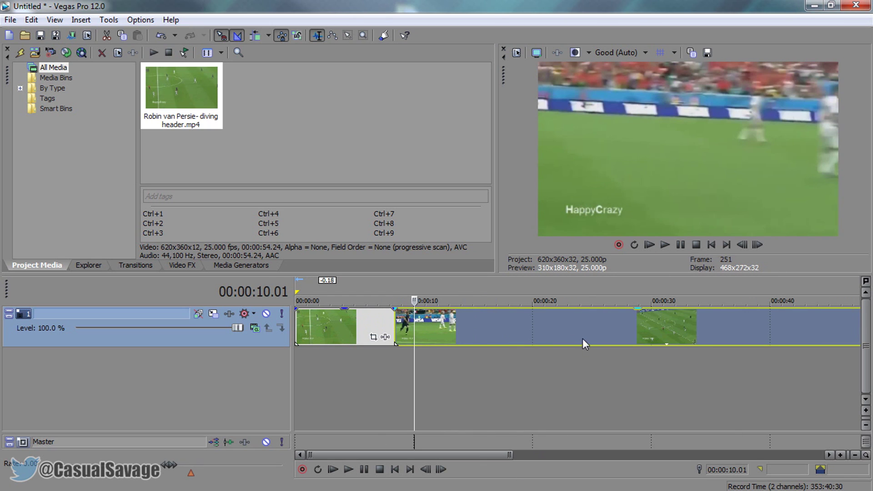
pyautogui.press('Delete')
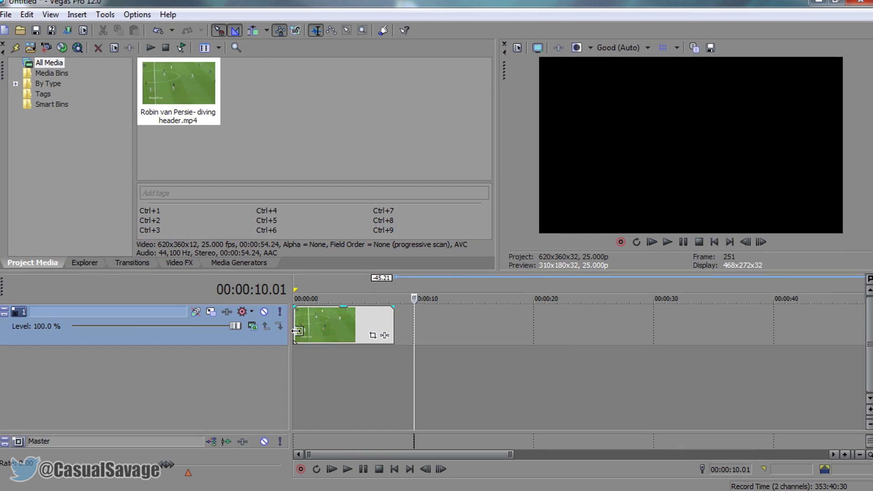
# - Set the clip's Properties to Disable resample with Maintain aspect ratio unchecked
pyautogui.click(298, 331)
pyautogui.rightClick(302, 331)
pyautogui.click(342, 486)
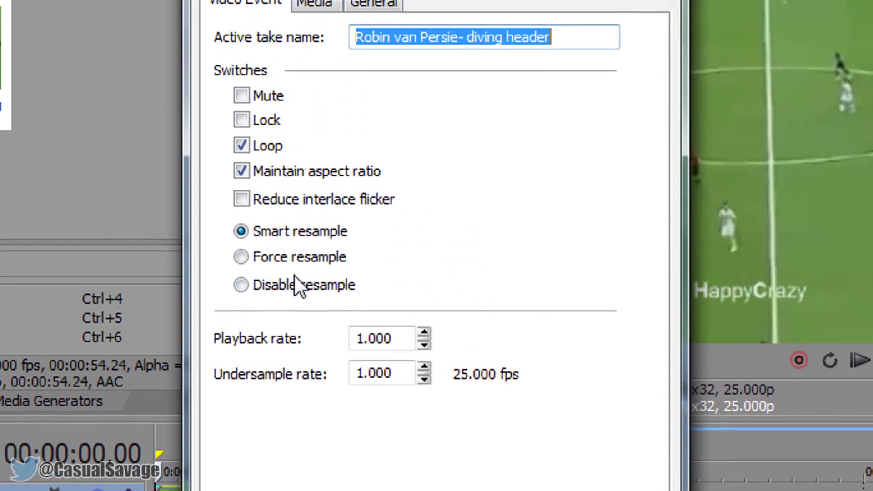
pyautogui.click(296, 60)
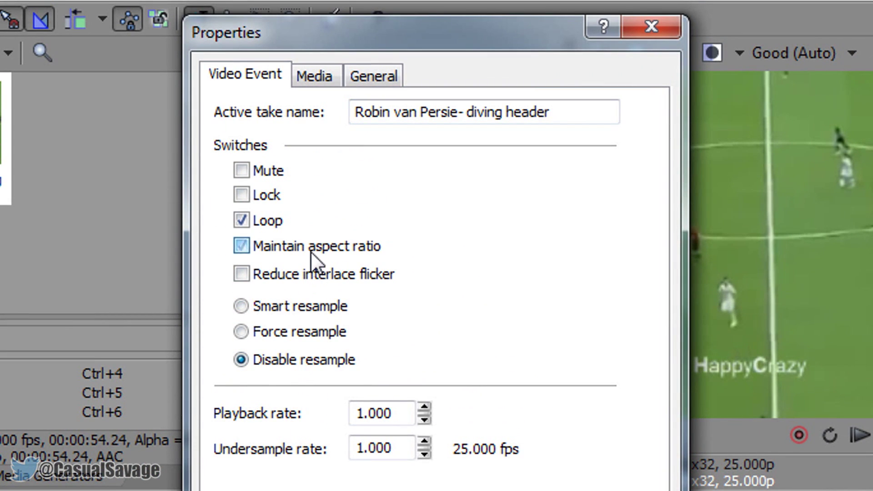
pyautogui.click(310, 252)
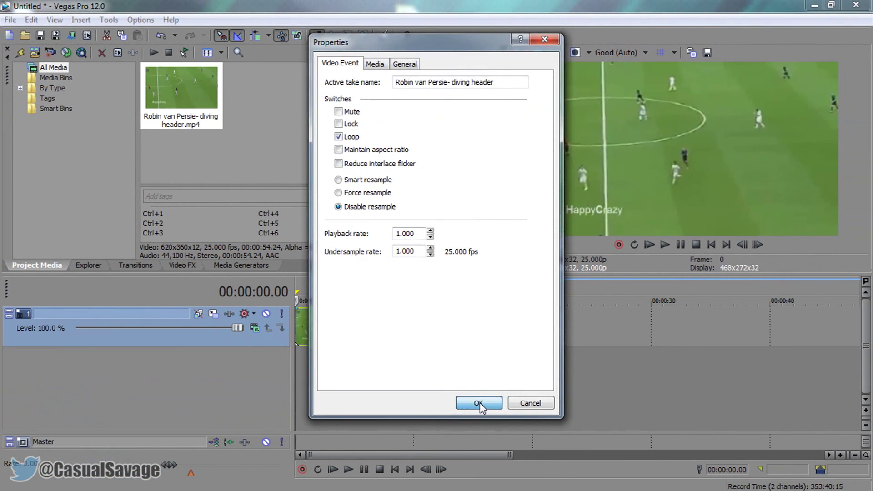
pyautogui.click(479, 403)
pyautogui.click(359, 329)
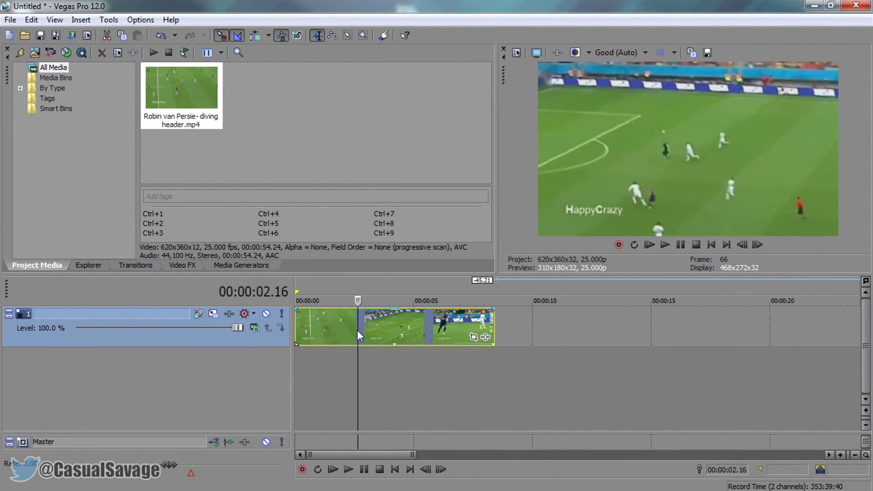
# - Step frame by frame to 00:00:03.24 and insert a marker named RKO there
pyautogui.press('Right')
pyautogui.press('Right')
pyautogui.press('Right')
pyautogui.press('Right')
pyautogui.press('Right')
pyautogui.press('Right')
pyautogui.press('Right')
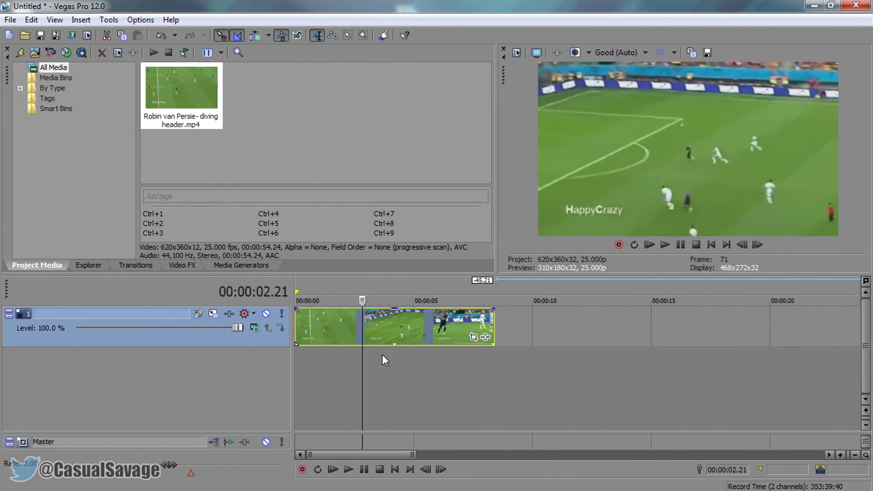
pyautogui.press('Right')
pyautogui.press('Right')
pyautogui.press('Right')
pyautogui.press('Right')
pyautogui.press('Right')
pyautogui.press('Right')
pyautogui.press('Right')
pyautogui.press('Right')
pyautogui.press('Right')
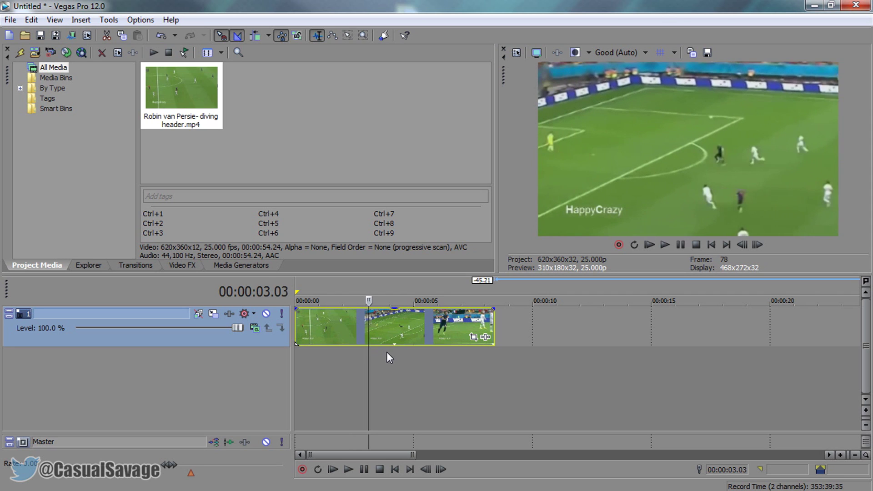
pyautogui.press('Right')
pyautogui.press('Right')
pyautogui.press('Right')
pyautogui.press('Right')
pyautogui.press('Right')
pyautogui.press('Right')
pyautogui.press('Right')
pyautogui.press('Right')
pyautogui.press('Right')
pyautogui.press('Right')
pyautogui.press('Right')
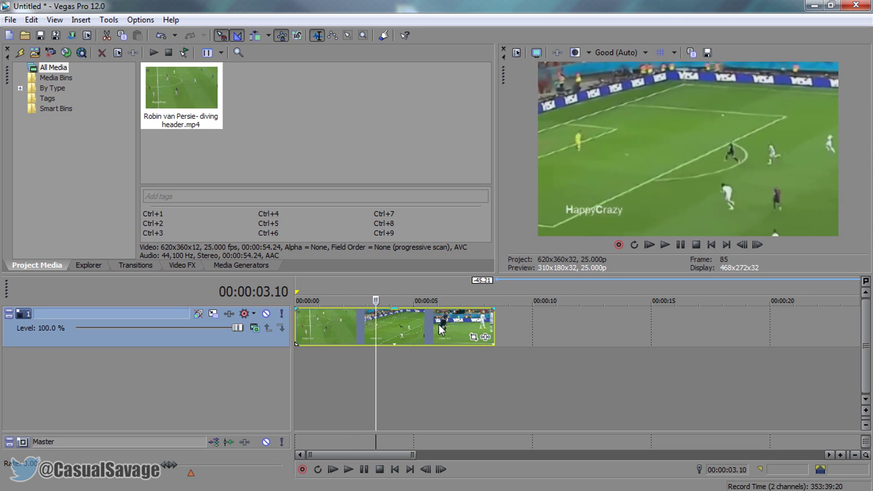
pyautogui.press('Right')
pyautogui.press('Right')
pyautogui.press('Right')
pyautogui.press('Right')
pyautogui.press('Right')
pyautogui.press('Right')
pyautogui.press('Right')
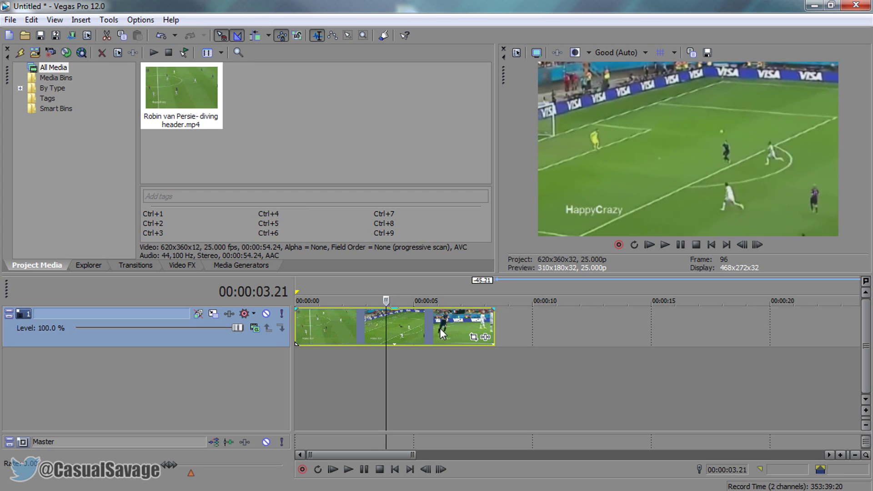
pyautogui.press('Left')
pyautogui.press('Right')
pyautogui.press('Left')
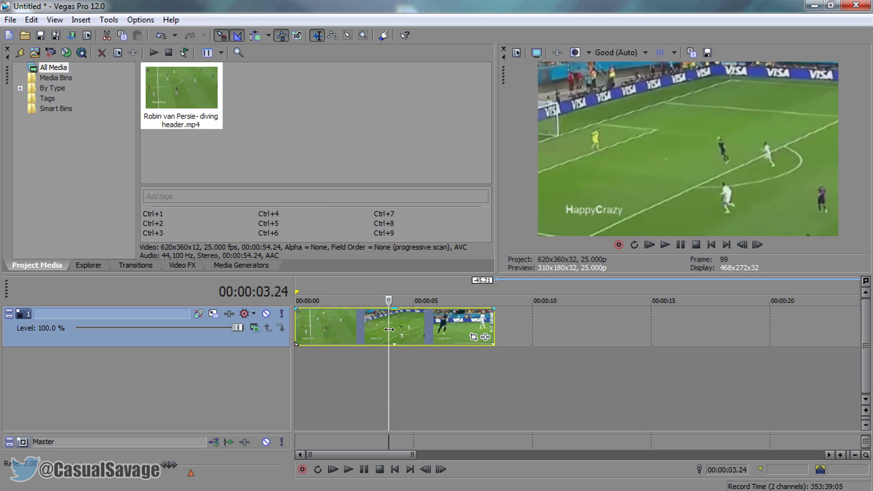
pyautogui.write('mRKO')
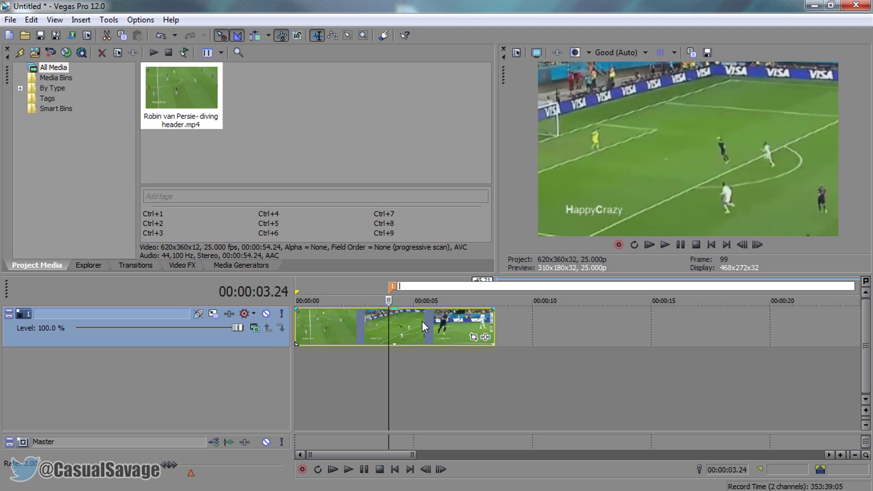
pyautogui.press('Return')
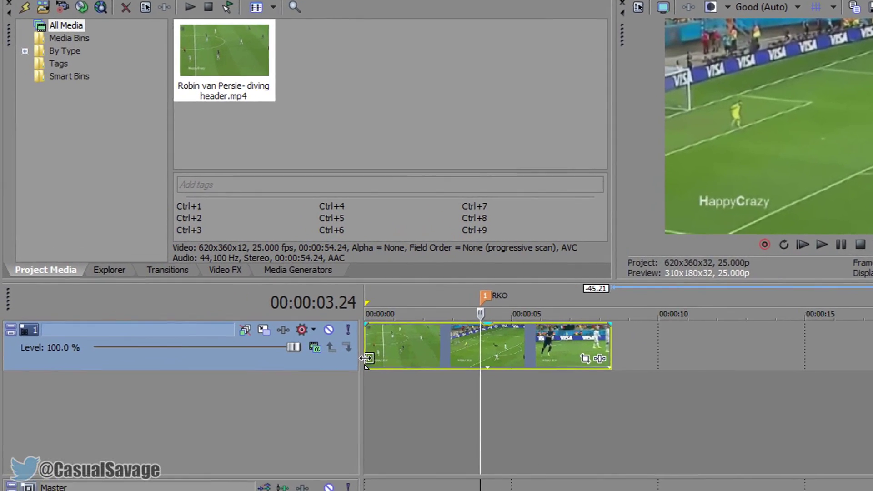
# - Insert a new top video track and place Randy Orton Stare.png at its start
pyautogui.click(321, 344)
pyautogui.rightClick(296, 345)
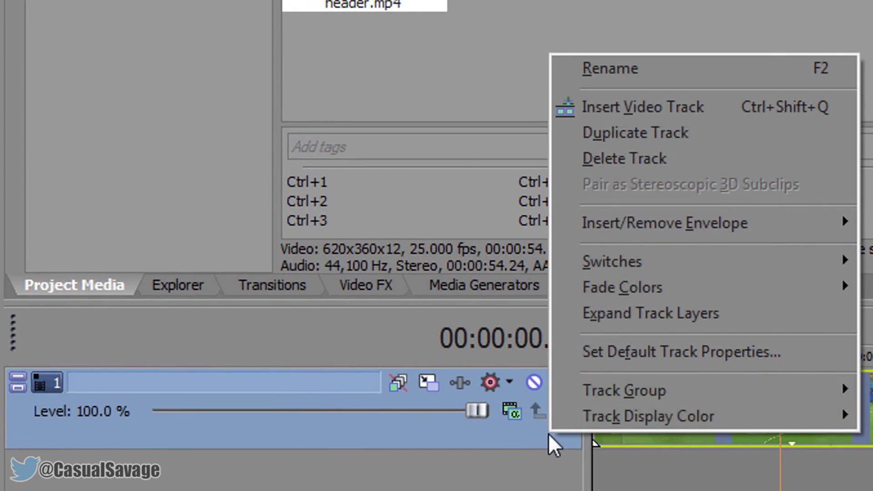
pyautogui.click(696, 107)
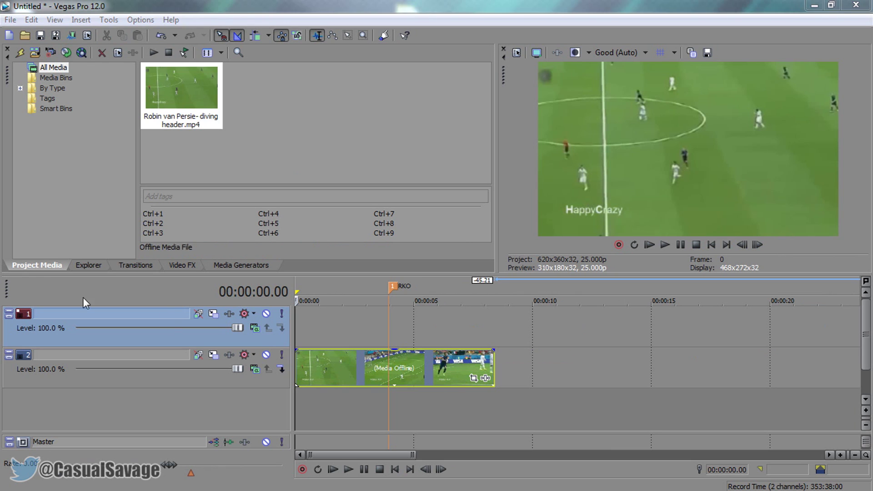
pyautogui.moveTo(168, 359); pyautogui.dragTo(609, 404)
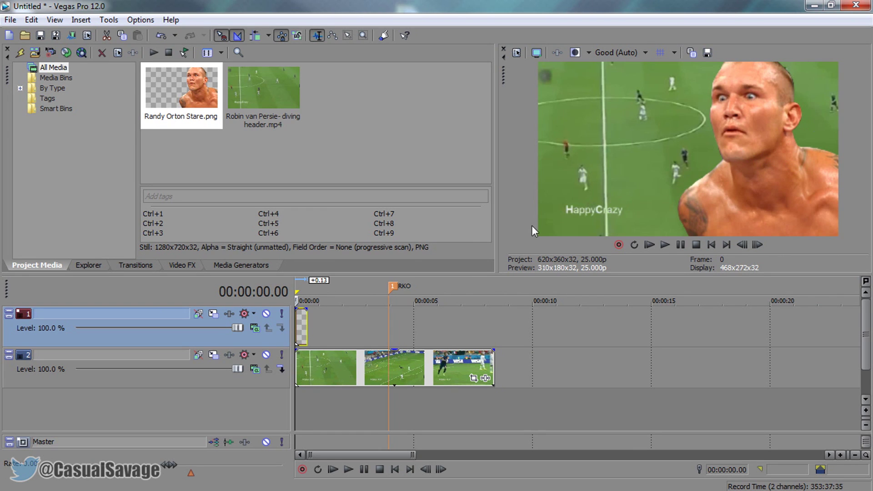
pyautogui.scroll(5, 317, 332)
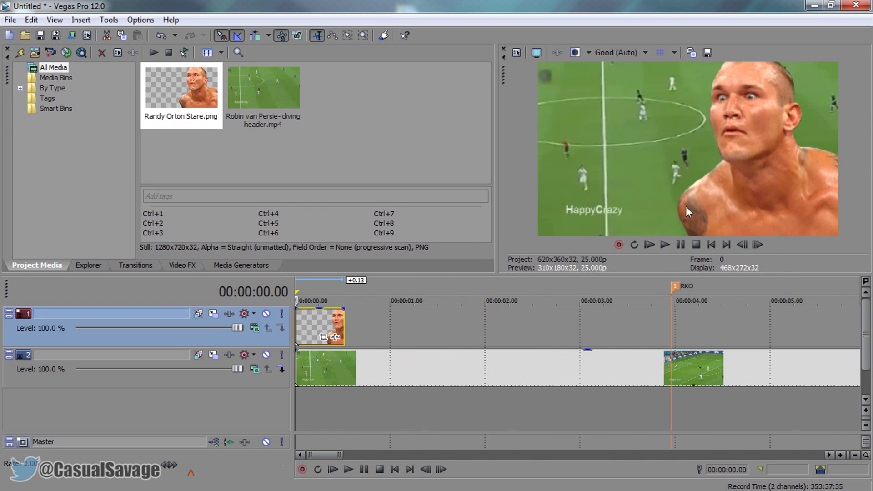
# - Lengthen the Orton Stare image so it ends at 00:00:01.00
pyautogui.press('space')
pyautogui.press('space')
pyautogui.click(343, 326)
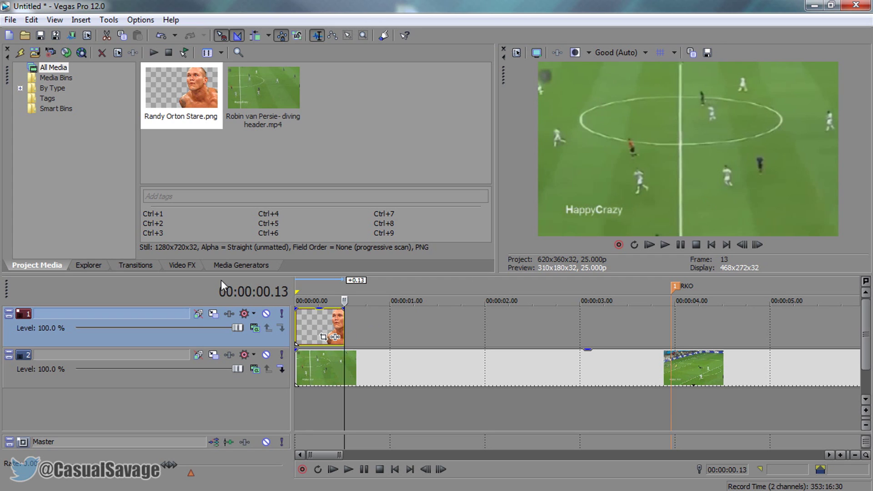
pyautogui.moveTo(344, 323); pyautogui.dragTo(392, 323)
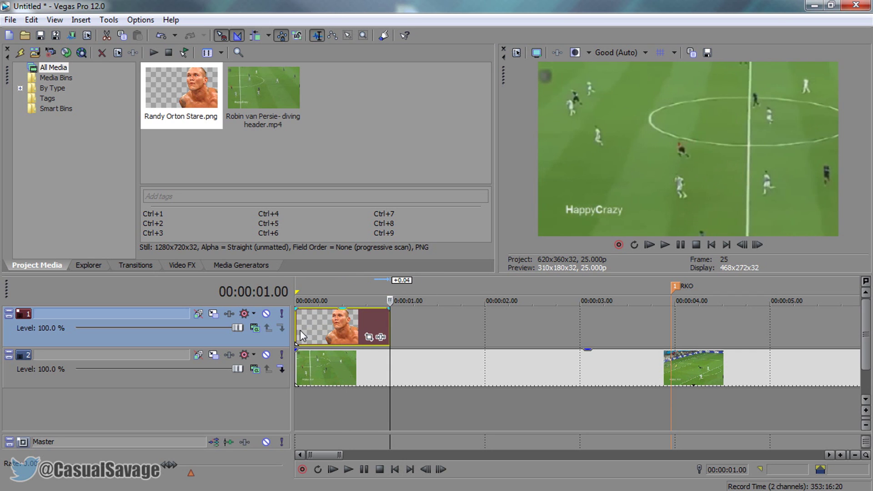
# - In Pan/Crop, lock movement to one axis and shift the Orton image framing upward at 00:00:00.00
pyautogui.click(368, 338)
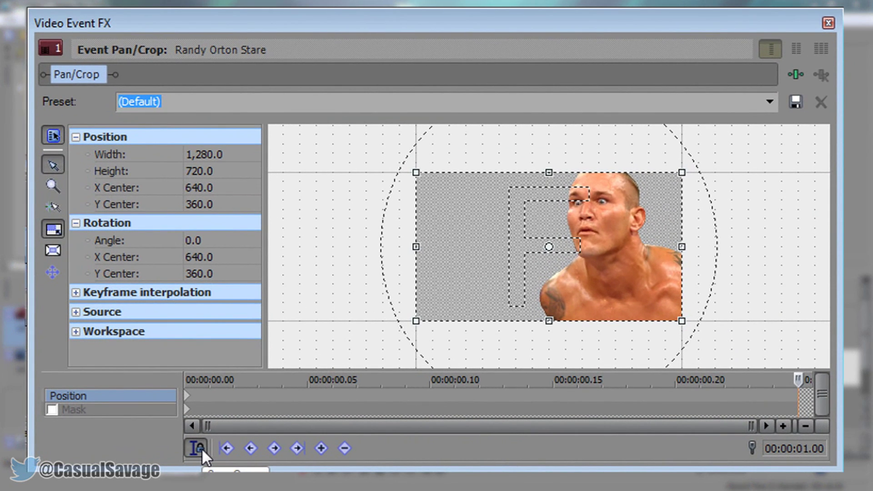
pyautogui.click(59, 273)
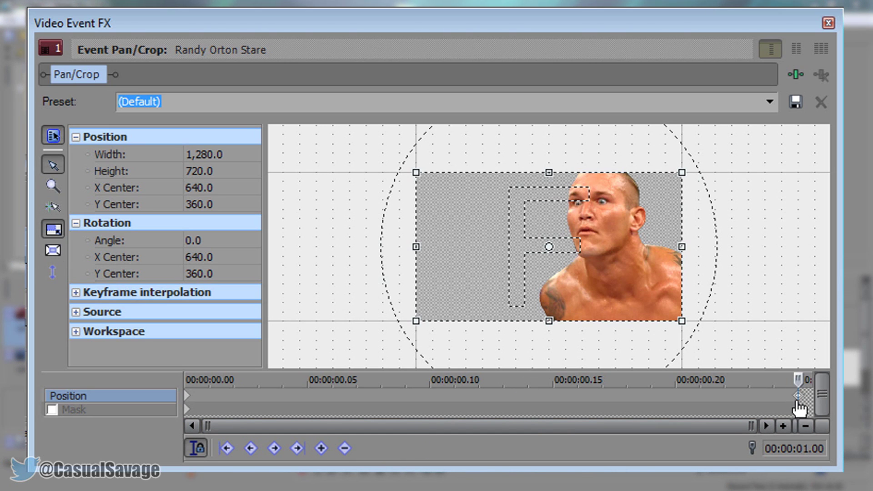
pyautogui.click(190, 403)
pyautogui.moveTo(602, 273); pyautogui.dragTo(621, 124)
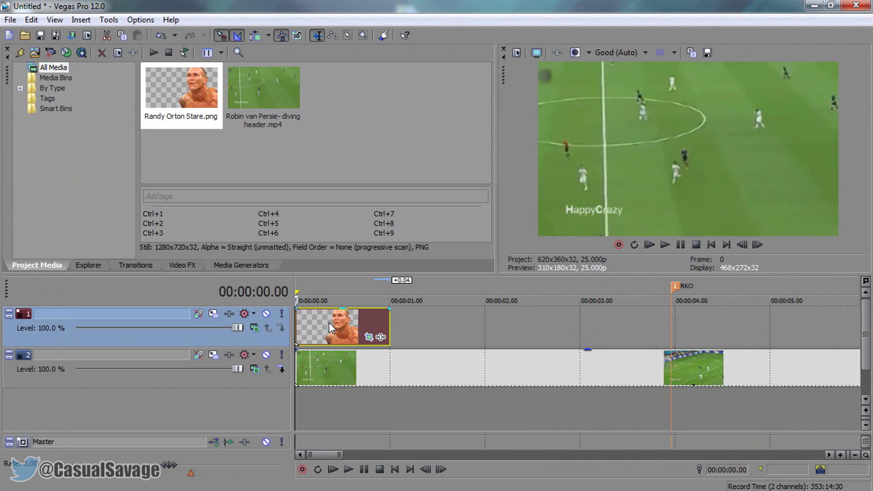
# - Add a Pan/Crop keyframe at 00:00:00.23 returning the Orton image to default framing
pyautogui.click(684, 245)
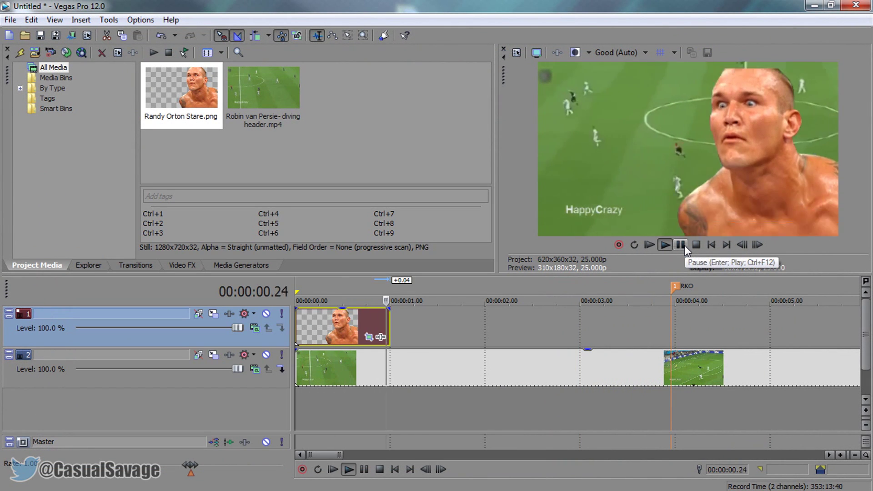
pyautogui.click(684, 245)
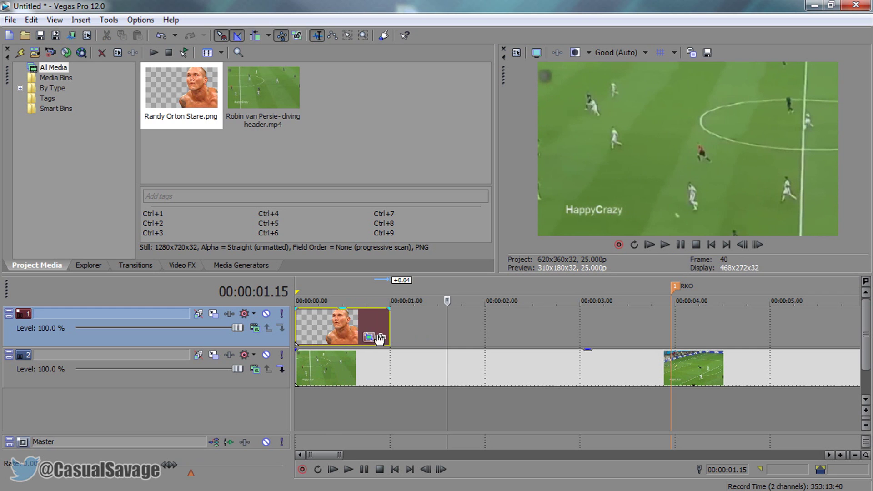
pyautogui.click(381, 331)
pyautogui.click(368, 337)
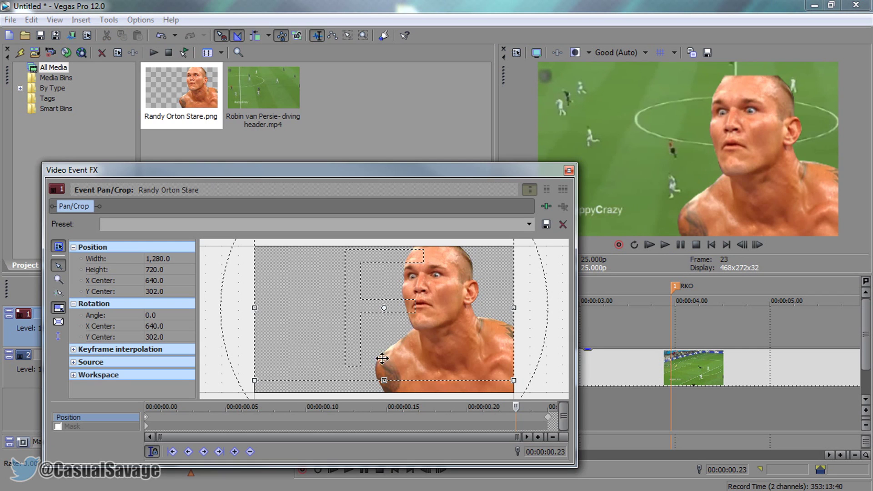
pyautogui.moveTo(548, 422); pyautogui.dragTo(419, 418)
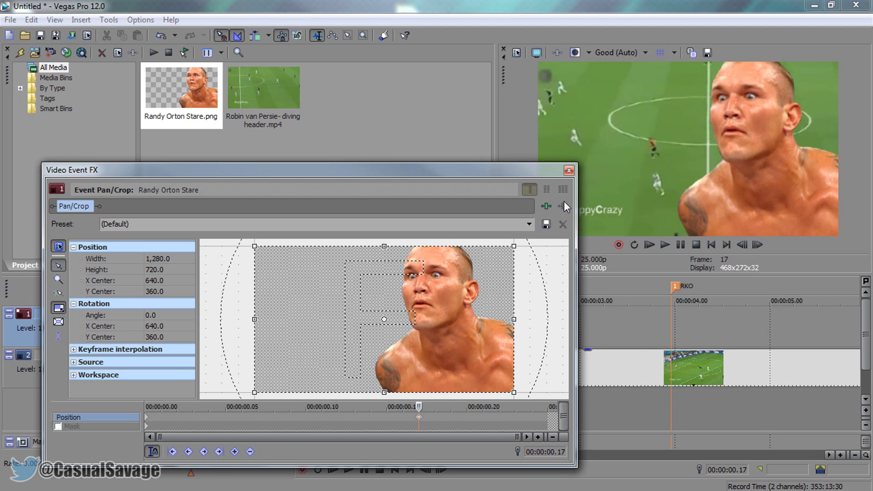
pyautogui.click(569, 170)
# - Play the project from the beginning to preview the zoom overlay
pyautogui.click(306, 336)
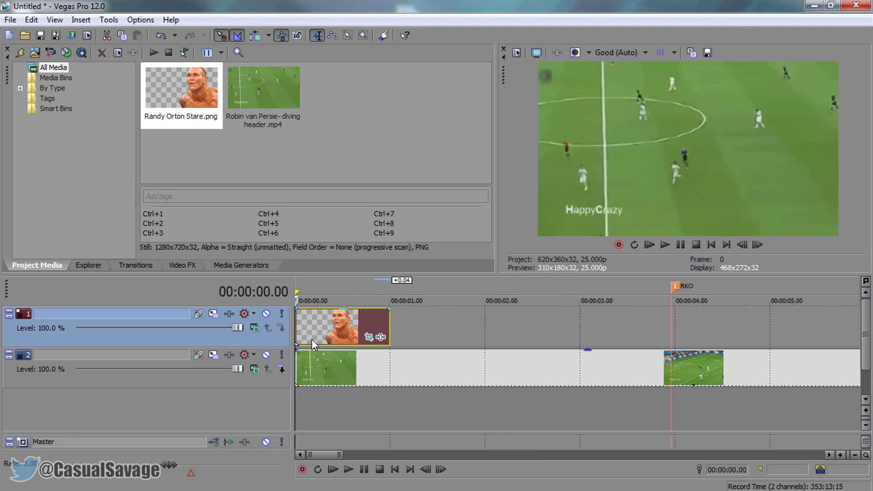
pyautogui.press('space')
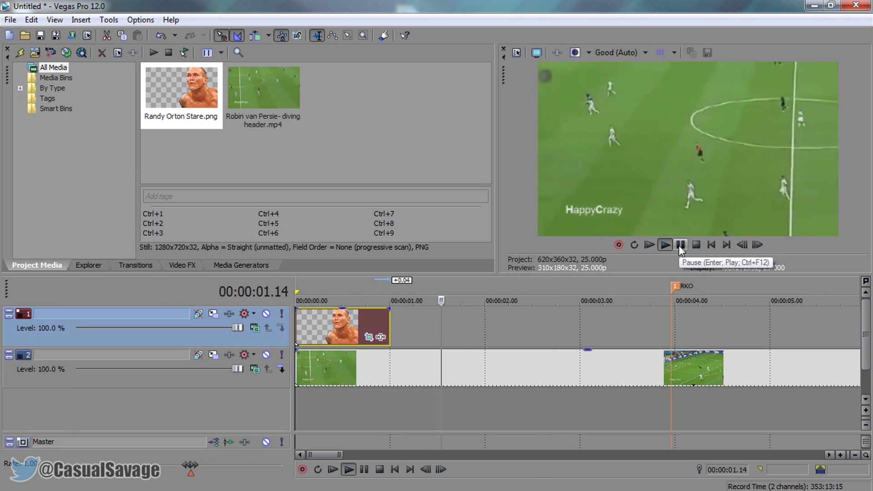
pyautogui.press('space')
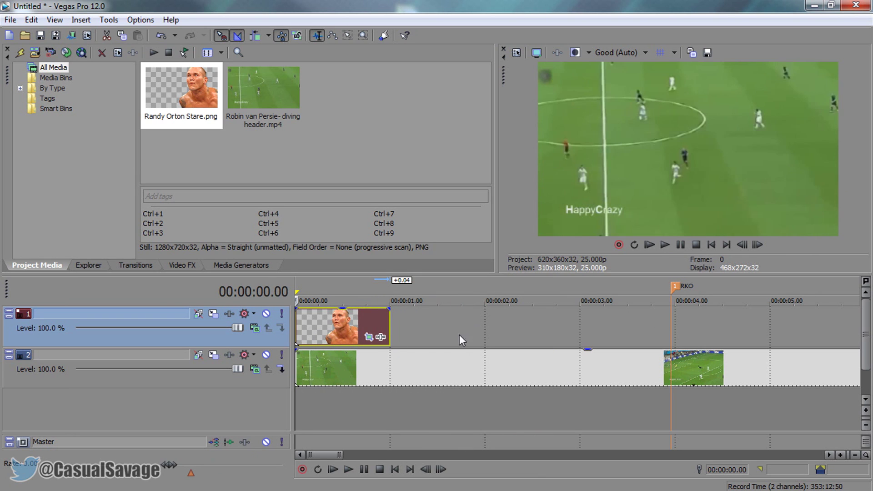
pyautogui.click(369, 337)
pyautogui.doubleClick(418, 418)
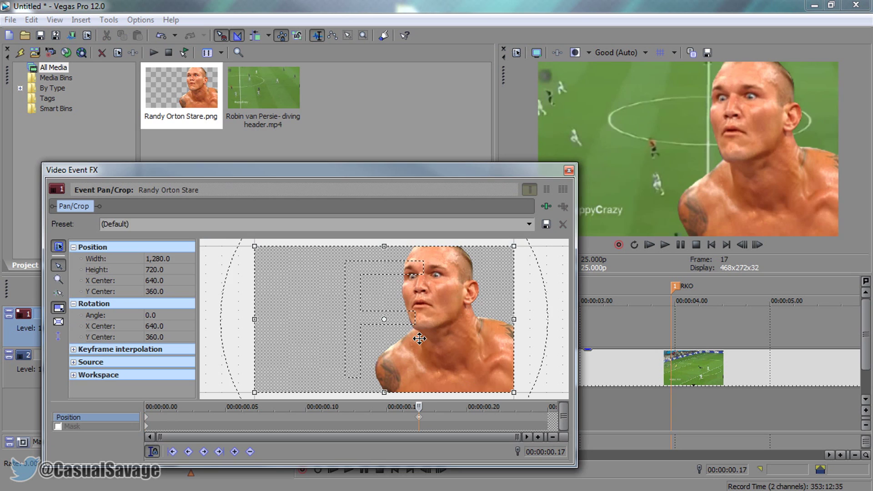
pyautogui.scroll(-2, 273, 259)
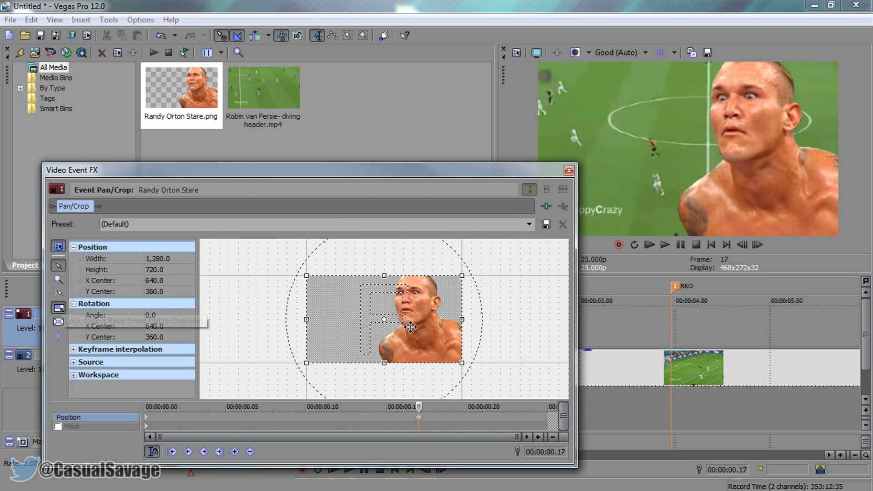
pyautogui.scroll(-1, 317, 290)
pyautogui.moveTo(318, 281); pyautogui.dragTo(253, 246)
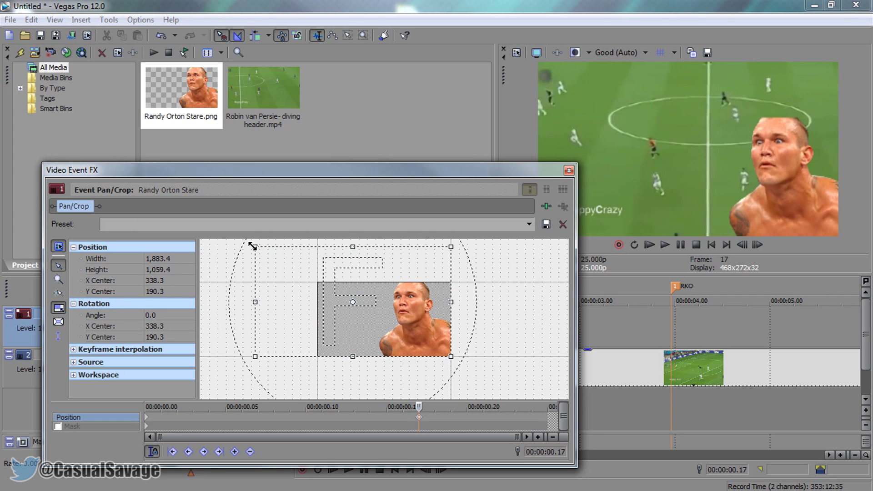
pyautogui.hotkey('ctrl', 'z')
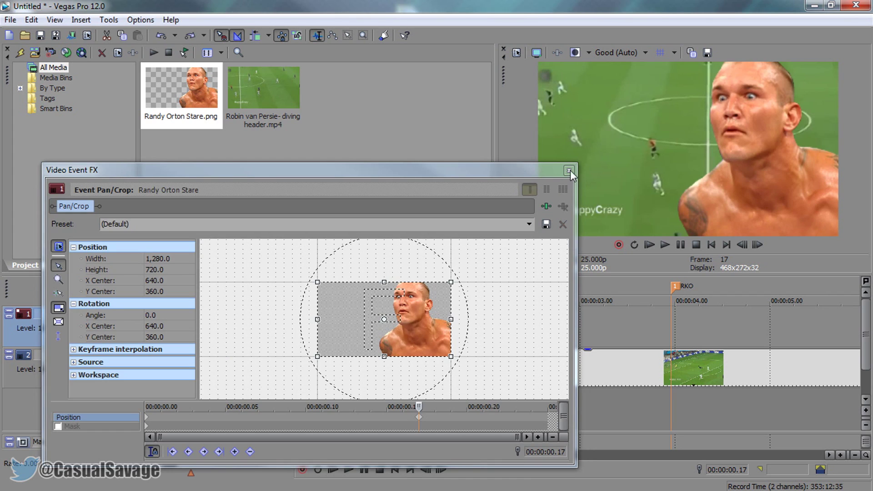
pyautogui.click(568, 171)
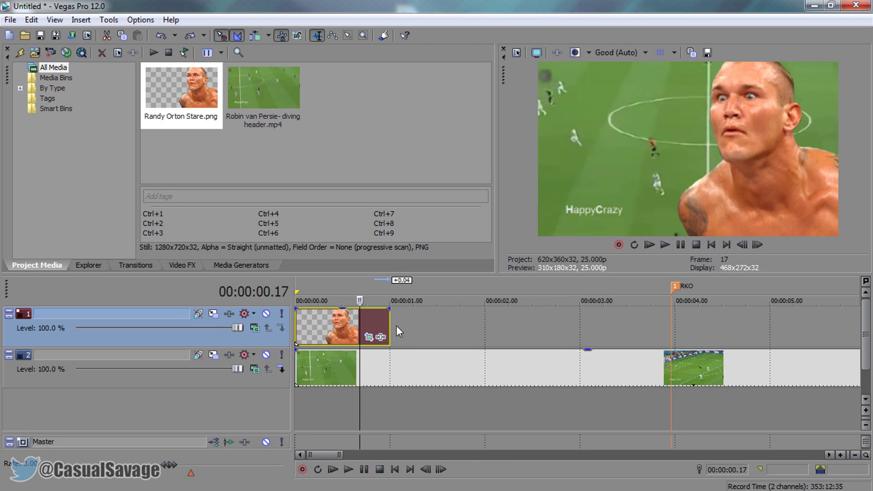
pyautogui.press('Home')
# - Rename video track 1, holding the Orton overlay, to 'RKO STARE'
pyautogui.doubleClick(172, 313)
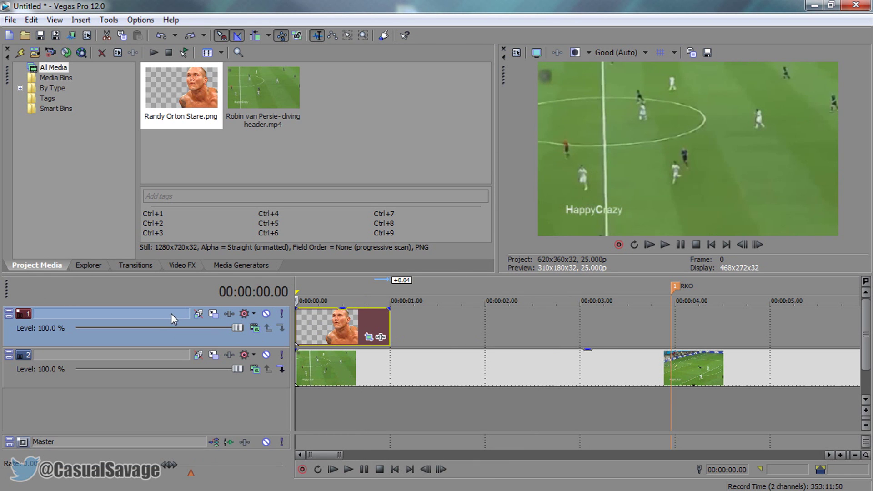
pyautogui.write('RKO STARE')
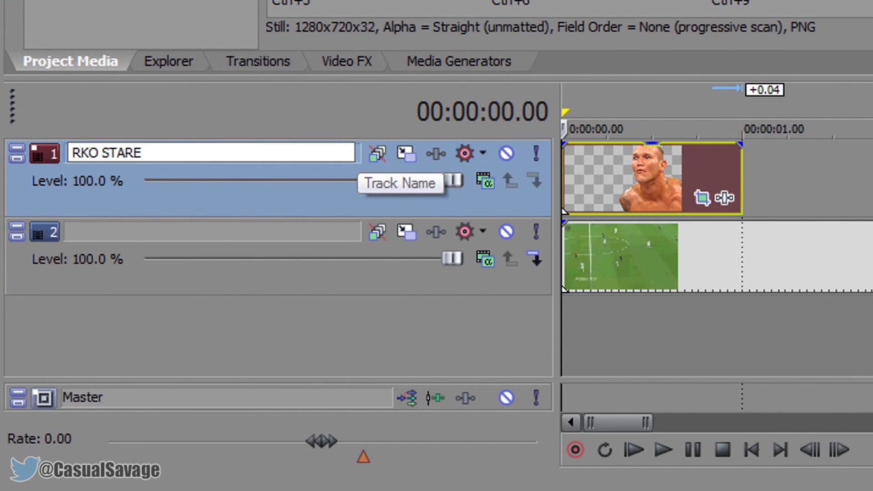
pyautogui.press('Return')
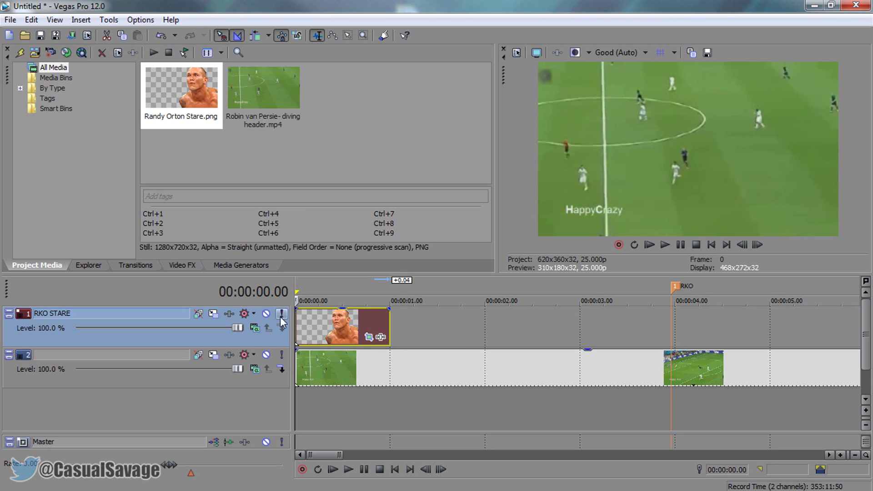
# - Insert an empty video track above the football clip and park the cursor near 2.18 s
pyautogui.rightClick(271, 379)
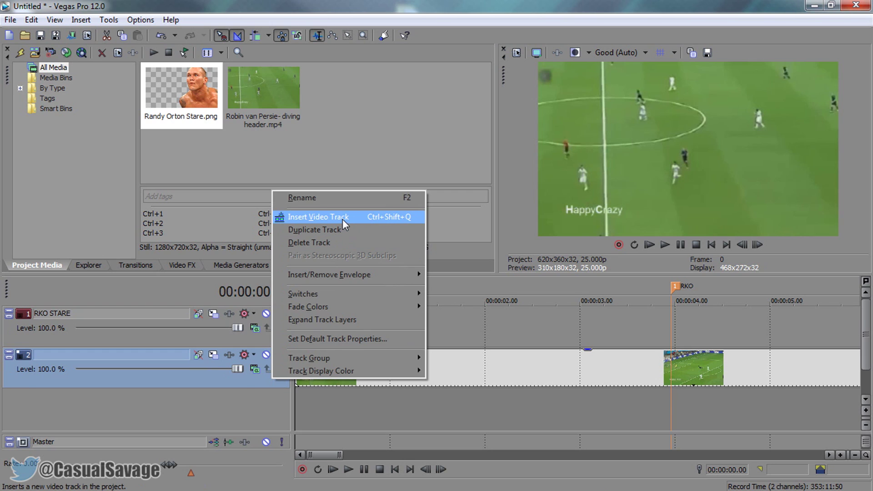
pyautogui.click(343, 218)
pyautogui.click(400, 366)
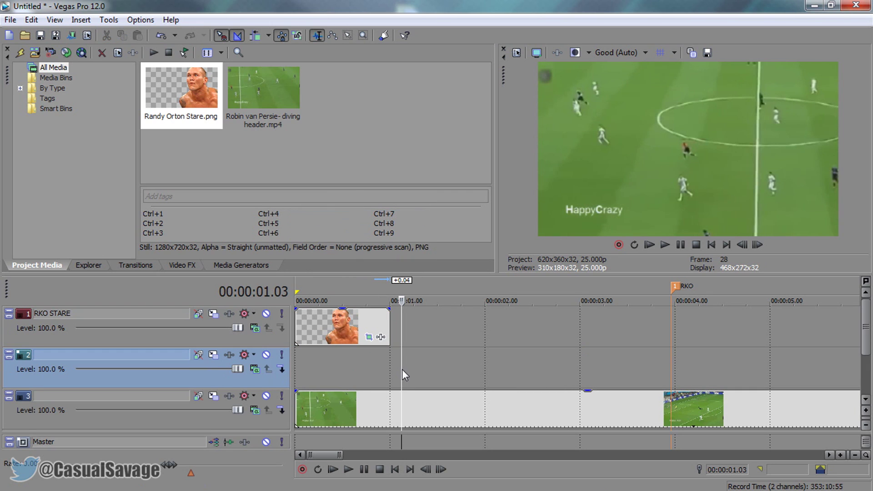
pyautogui.click(447, 369)
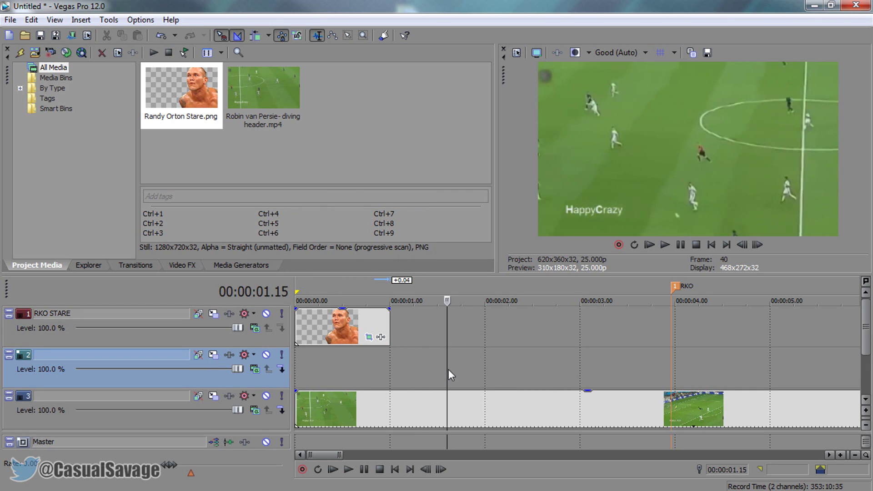
pyautogui.click(561, 368)
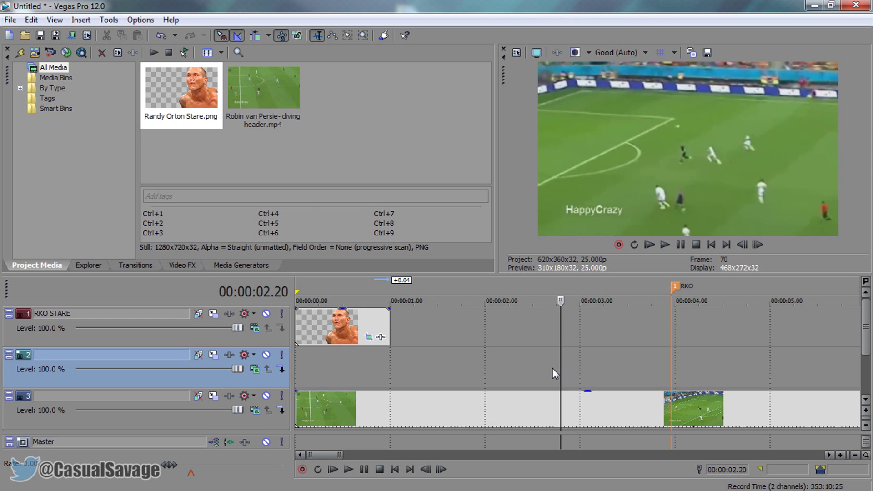
pyautogui.moveTo(562, 350); pyautogui.dragTo(553, 367)
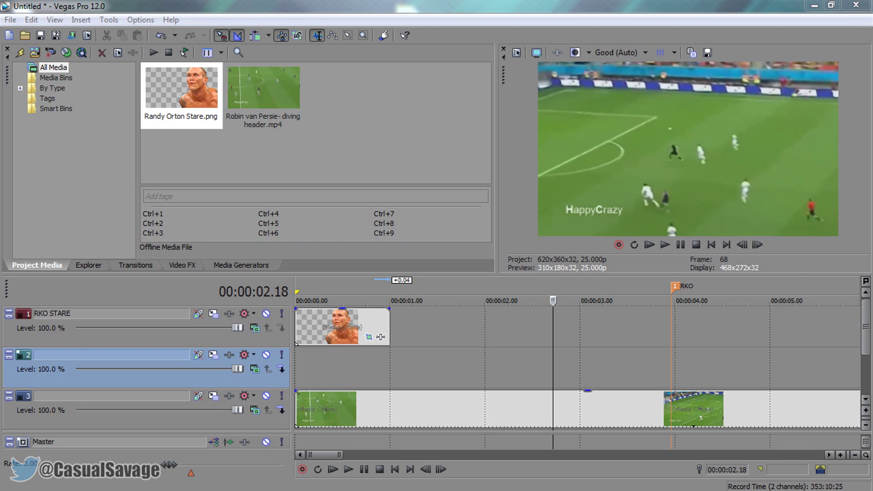
# - Import randy running left.png and right.png and place both on track 2 near 2.1 s
pyautogui.moveTo(275, 139); pyautogui.dragTo(274, 140)
pyautogui.click(319, 105)
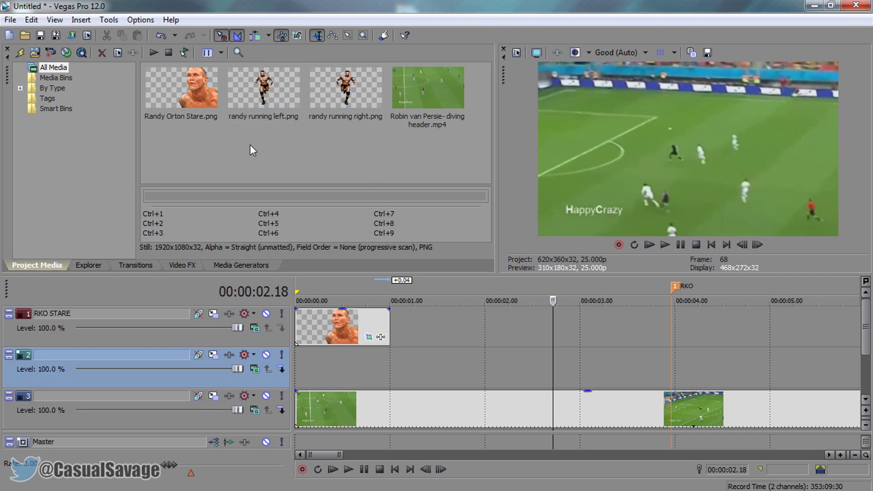
pyautogui.moveTo(250, 145); pyautogui.dragTo(360, 81)
pyautogui.moveTo(271, 92); pyautogui.dragTo(499, 382)
pyautogui.scroll(-3, 717, 370)
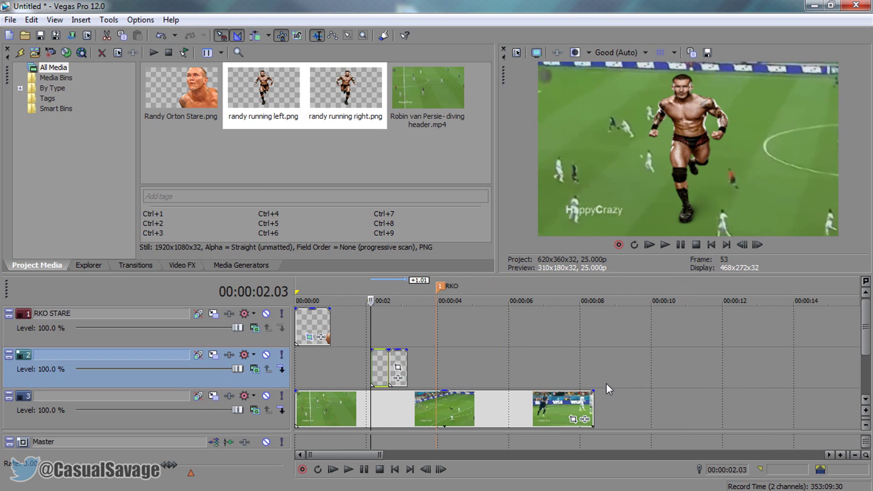
pyautogui.scroll(3, 607, 383)
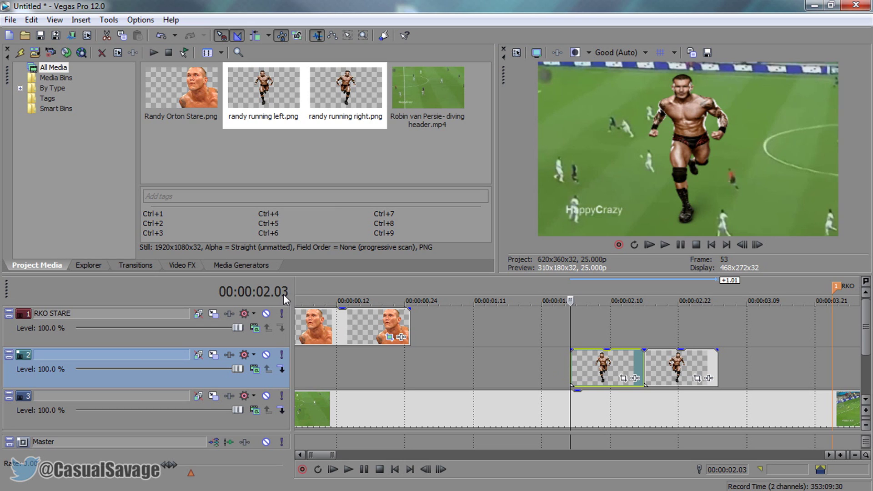
# - Trim the two running-Randy clips into short frames, close the gap between them, and preview them
pyautogui.press('Right')
pyautogui.press('Right')
pyautogui.press('Right')
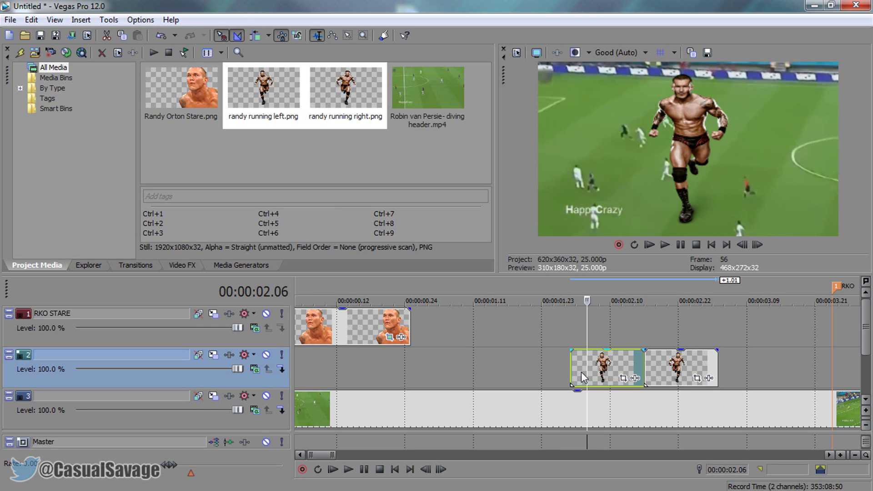
pyautogui.press('s')
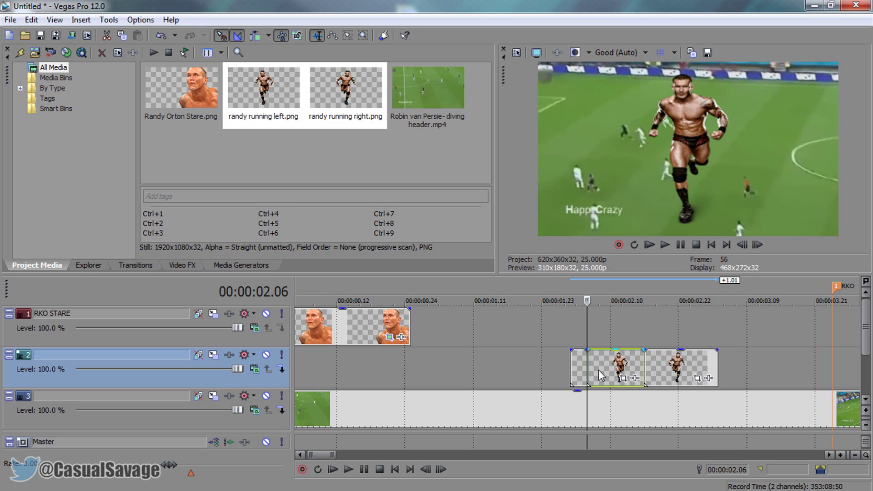
pyautogui.press('Delete')
pyautogui.moveTo(679, 369); pyautogui.dragTo(624, 367)
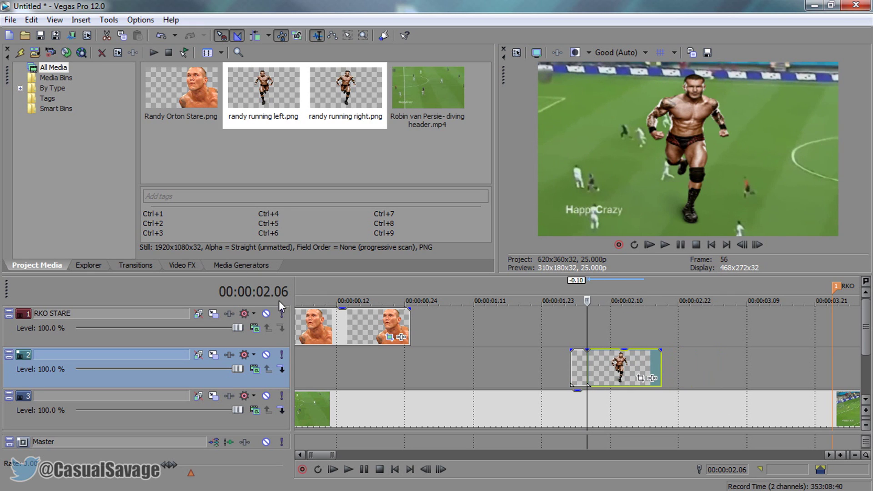
pyautogui.press('Right')
pyautogui.press('Right')
pyautogui.press('Right')
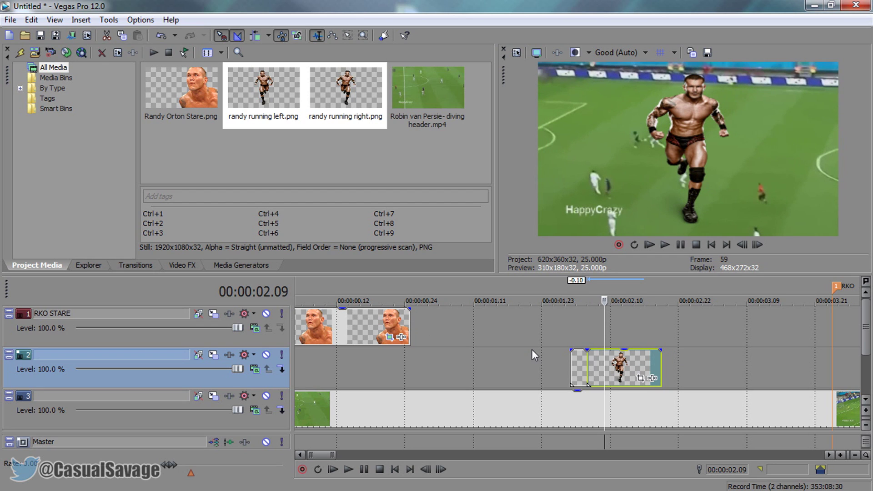
pyautogui.press('s')
pyautogui.click(639, 359)
pyautogui.press('Delete')
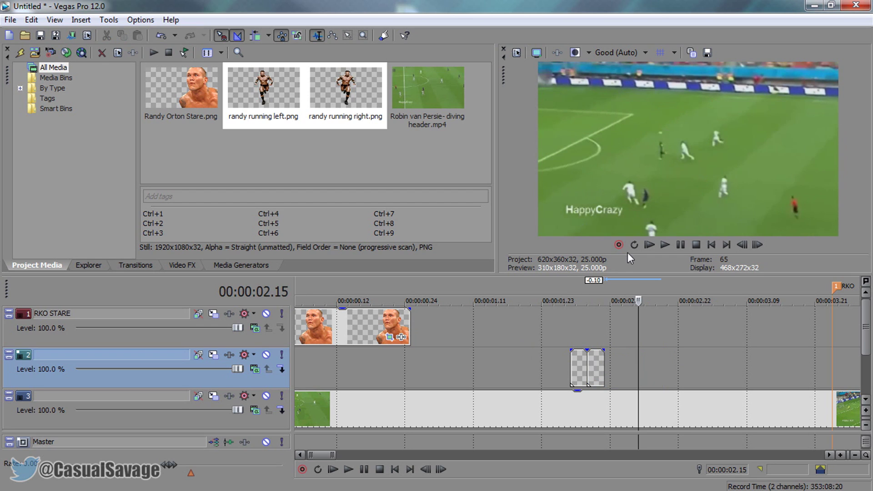
pyautogui.click(569, 365)
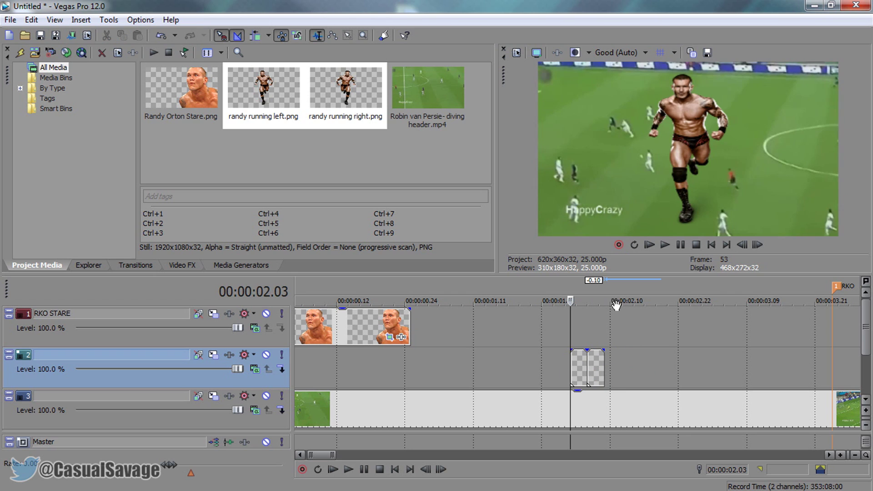
pyautogui.click(680, 245)
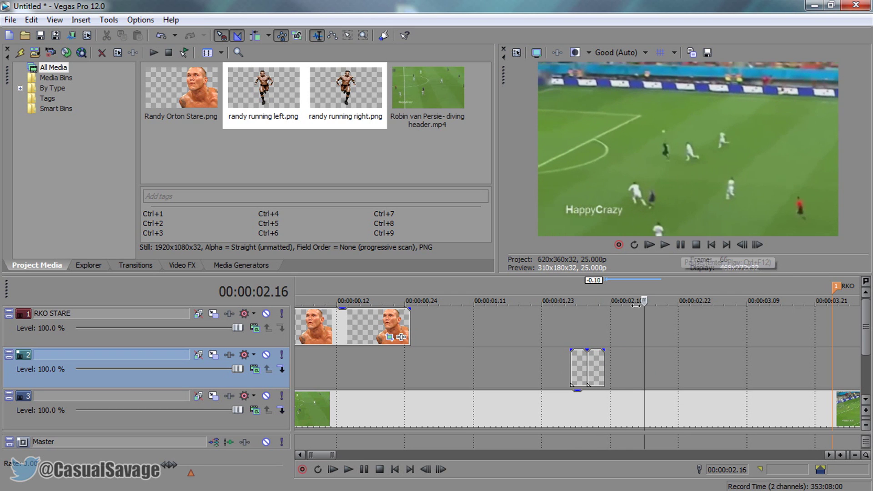
# - Copy the two short running-Randy frames and paste repeatedly, making about eight alternating events
pyautogui.click(575, 370)
pyautogui.keyDown('ctrl'); pyautogui.click(595, 370); pyautogui.keyUp('ctrl')
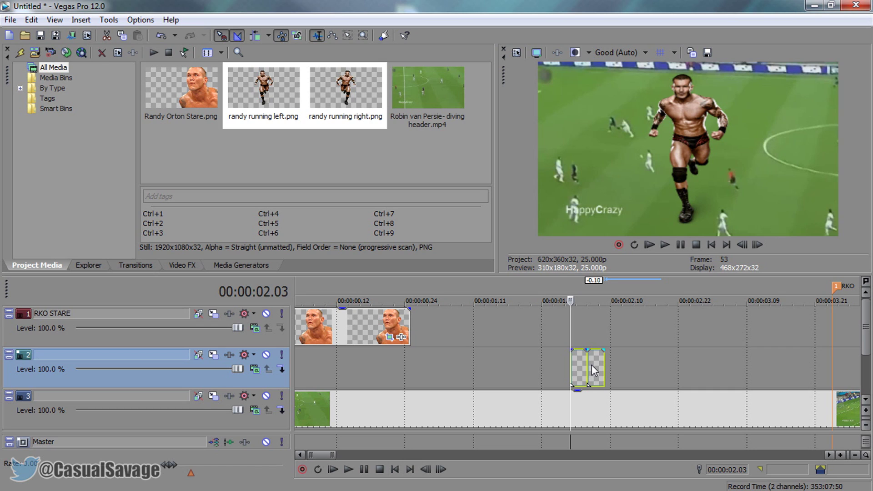
pyautogui.hotkey('ctrl', 'c')
pyautogui.click(607, 365)
pyautogui.hotkey('ctrl', 'v')
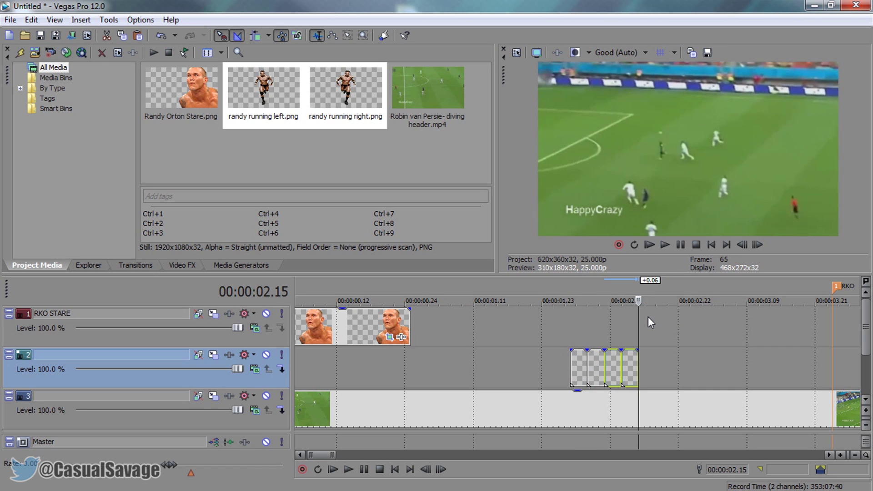
pyautogui.hotkey('ctrl', 'v')
pyautogui.hotkey('ctrl', 'v')
pyautogui.click(559, 370)
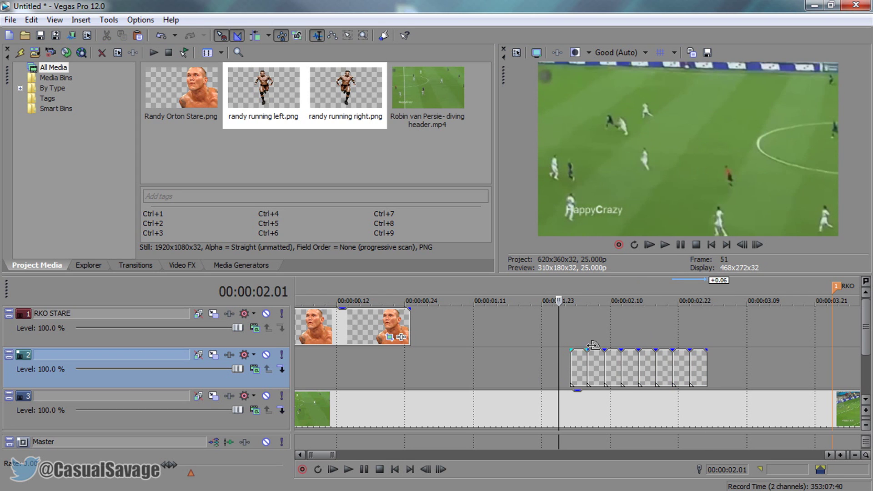
pyautogui.click(666, 246)
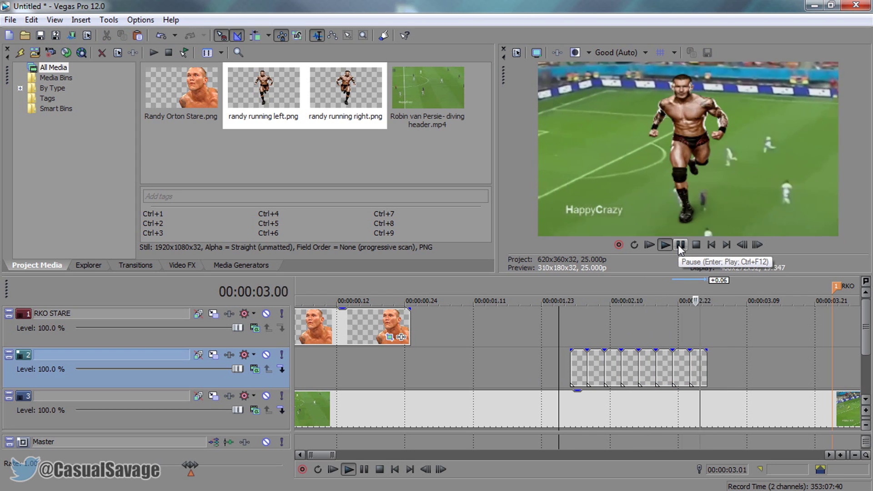
pyautogui.click(681, 244)
pyautogui.click(577, 372)
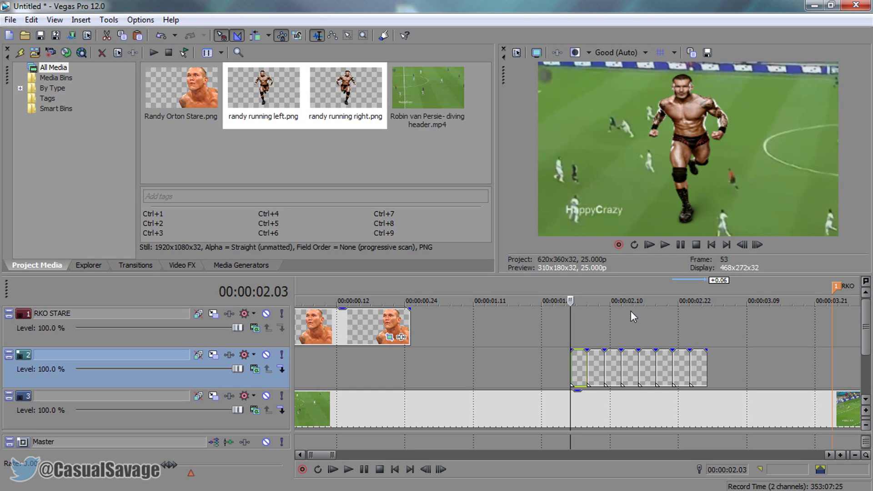
pyautogui.moveTo(646, 298); pyautogui.dragTo(701, 293)
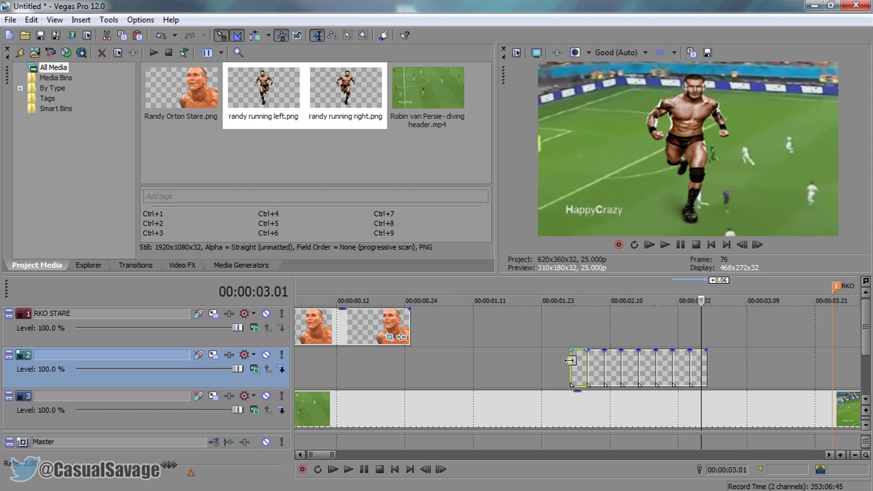
pyautogui.click(570, 360)
pyautogui.scroll(-1, 601, 350)
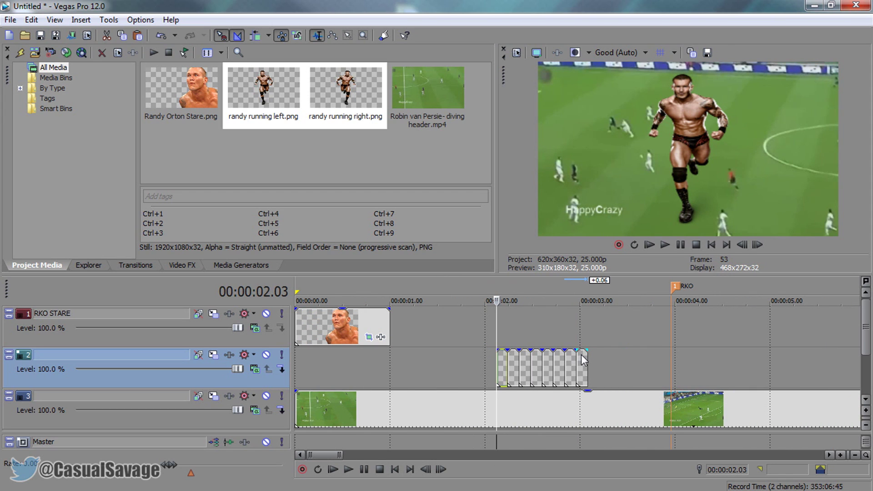
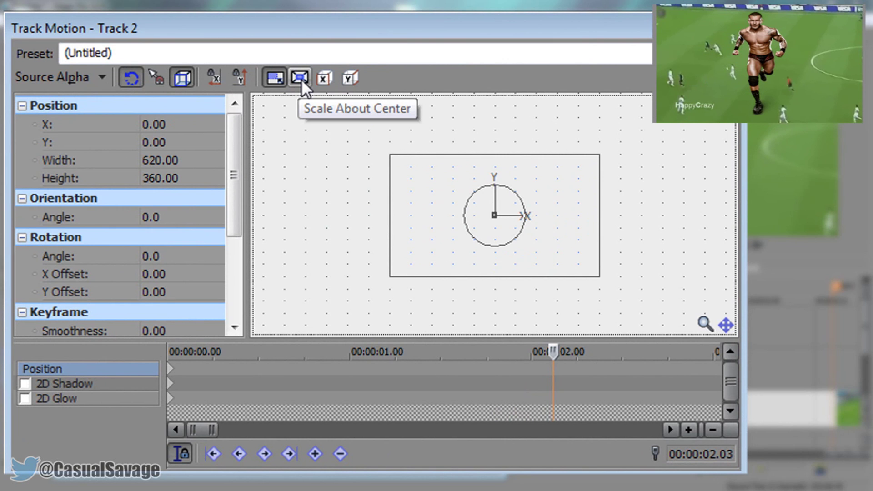
# - With Scale About Center on and rotation off, shrink the running overlay to 182.76×106.12 and move it to X -282.41, Y 127.24
pyautogui.click(598, 276)
pyautogui.moveTo(594, 273); pyautogui.dragTo(533, 235)
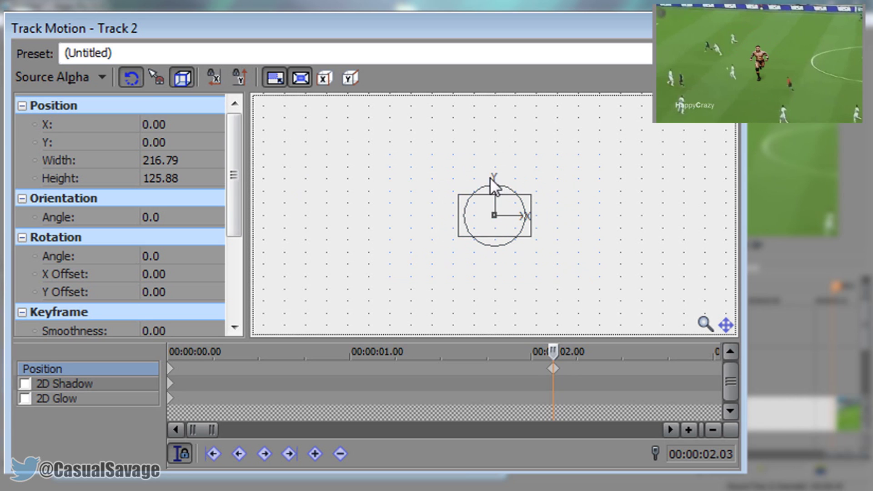
pyautogui.click(134, 77)
pyautogui.moveTo(529, 235); pyautogui.dragTo(412, 182)
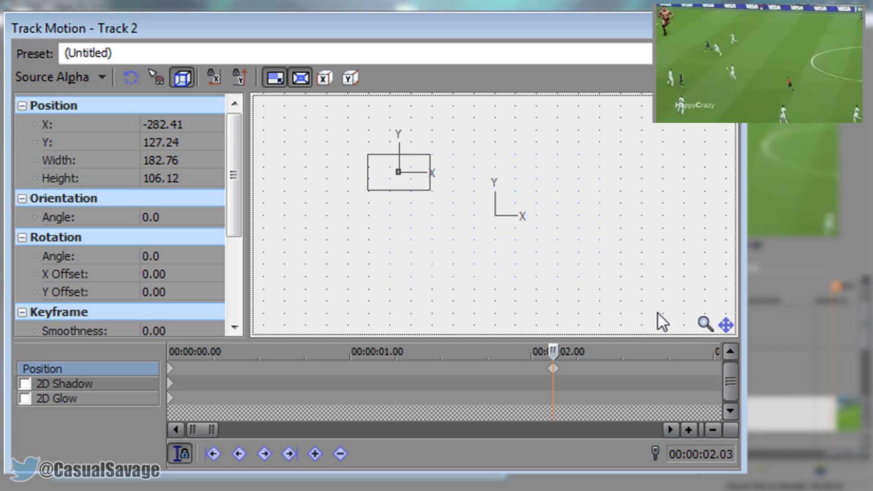
# - Add position keyframes after 2.03 s so the overlay drifts down-right to X -248.28, Y 71.38
pyautogui.click(553, 369)
pyautogui.scroll(-1, 599, 366)
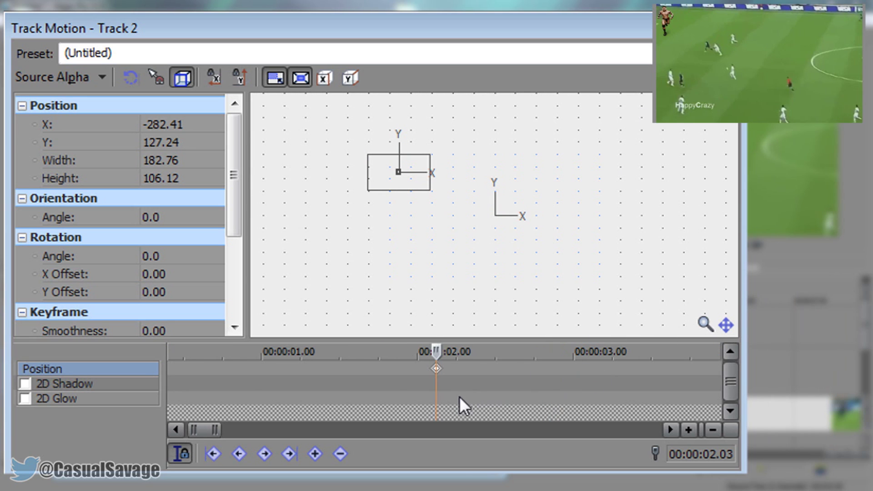
pyautogui.scroll(2, 456, 389)
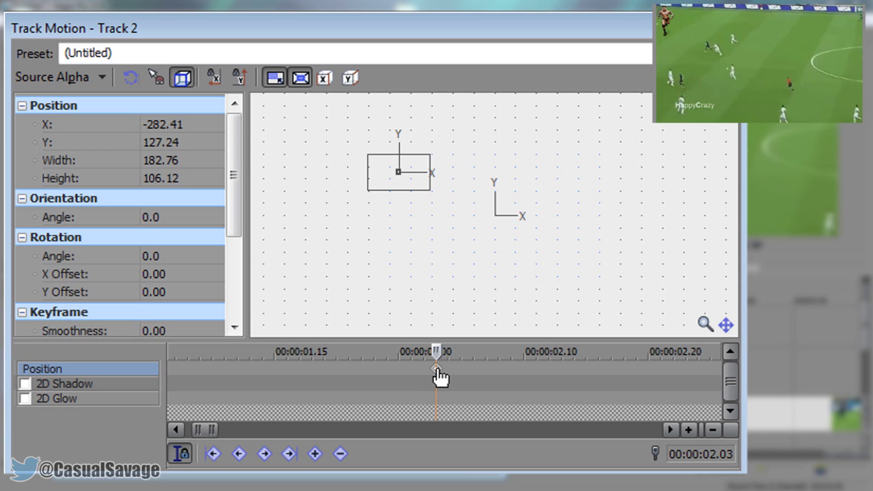
pyautogui.press('Right')
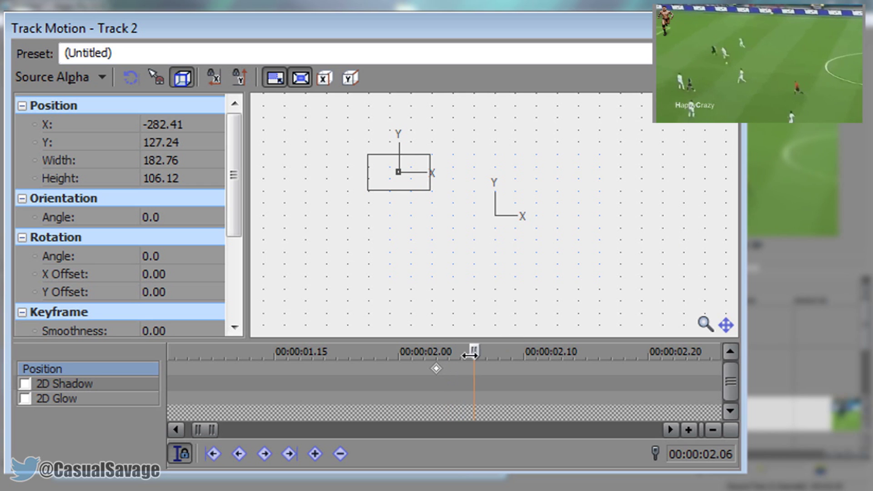
pyautogui.moveTo(418, 188); pyautogui.dragTo(420, 194)
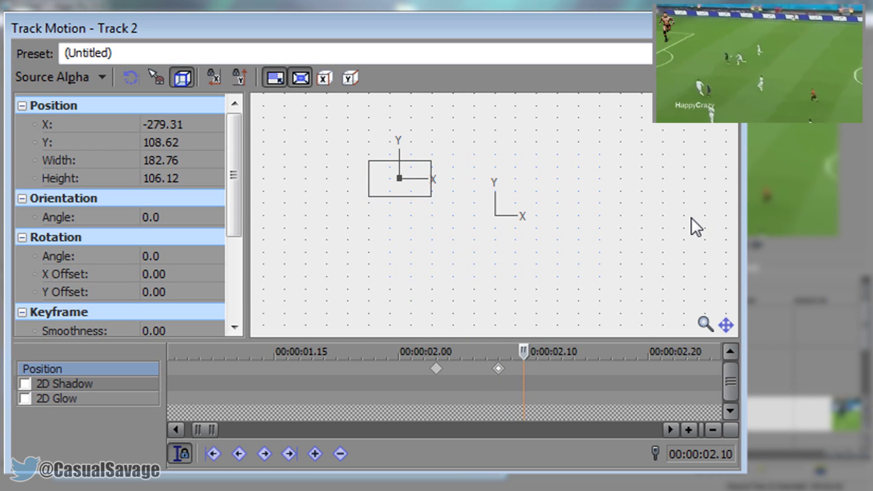
pyautogui.moveTo(419, 182); pyautogui.dragTo(426, 190)
pyautogui.scroll(-5, 538, 371)
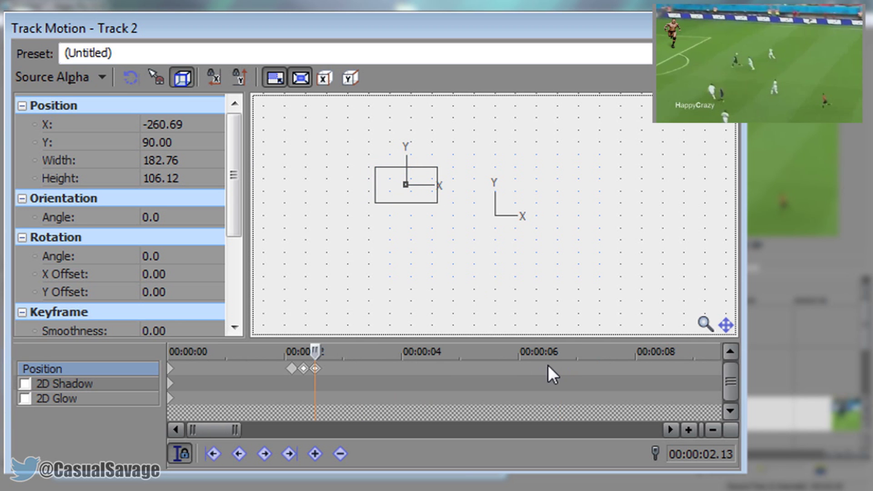
pyautogui.moveTo(580, 30); pyautogui.dragTo(569, 109)
pyautogui.click(306, 454)
pyautogui.press('Right')
pyautogui.press('Right')
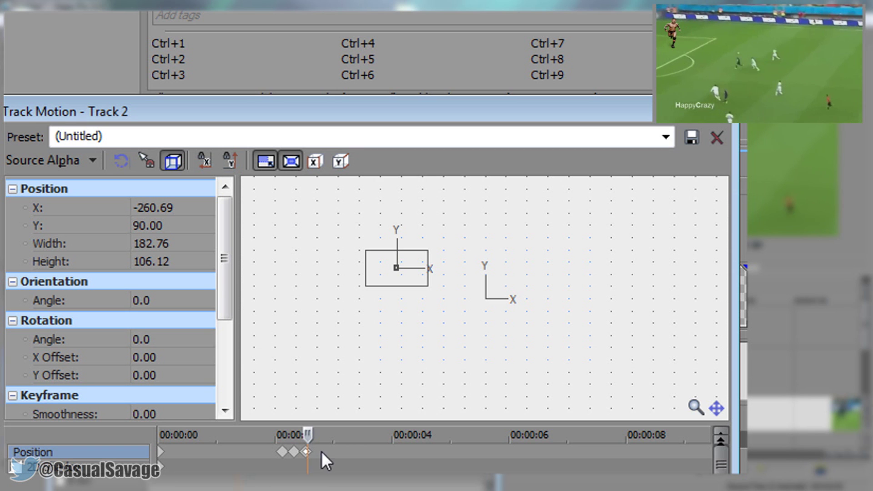
pyautogui.click(394, 286)
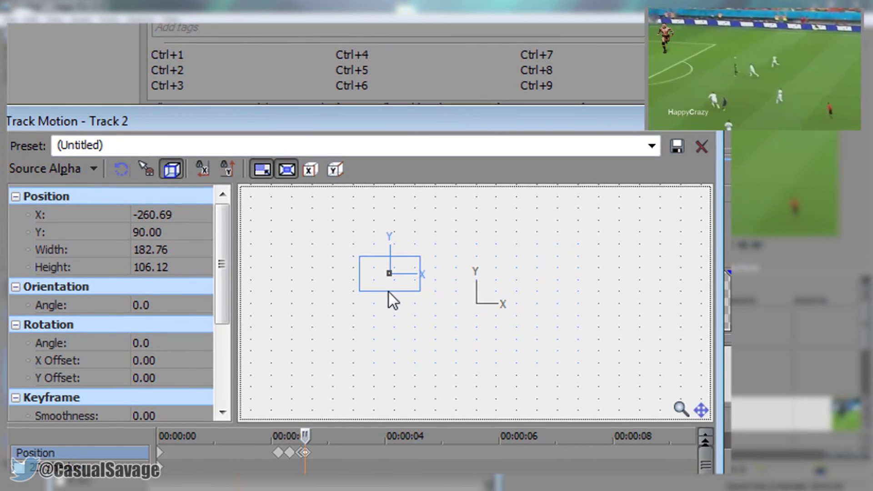
pyautogui.moveTo(389, 293); pyautogui.dragTo(392, 299)
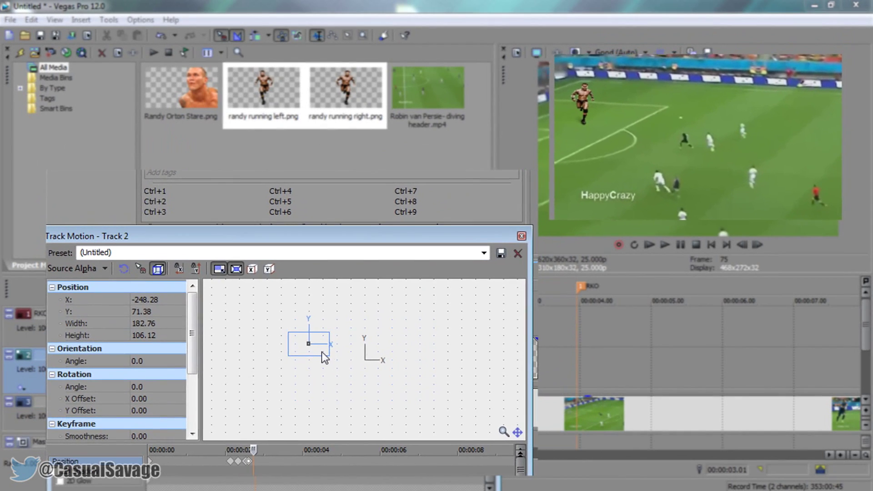
# - Close Track Motion and preview the running overlay animation from about 2 seconds
pyautogui.click(522, 235)
pyautogui.click(430, 373)
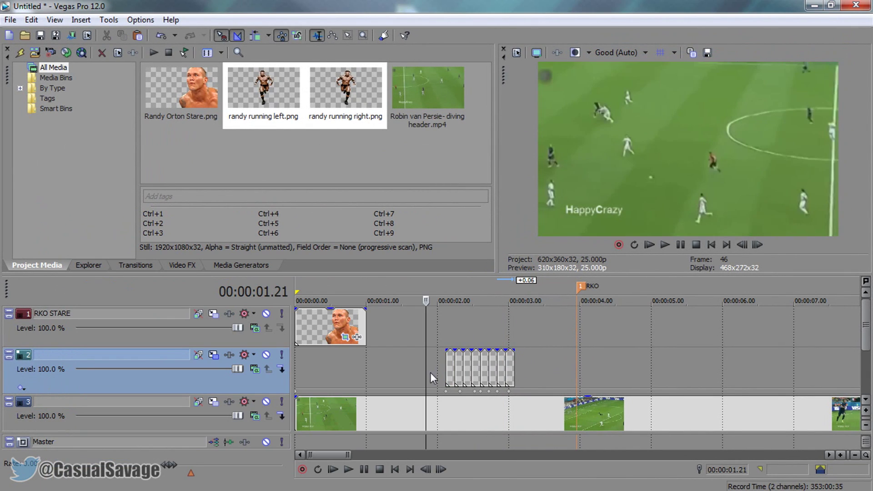
pyautogui.press('space')
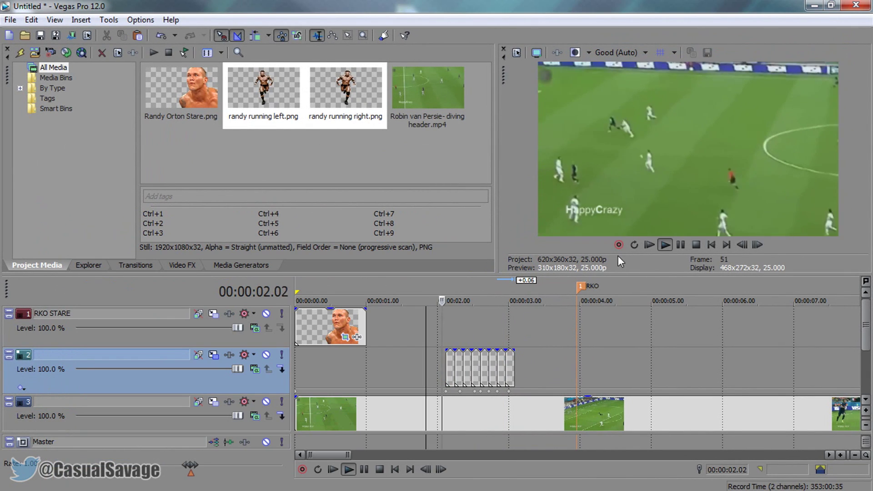
pyautogui.click(674, 245)
pyautogui.click(446, 379)
pyautogui.click(435, 370)
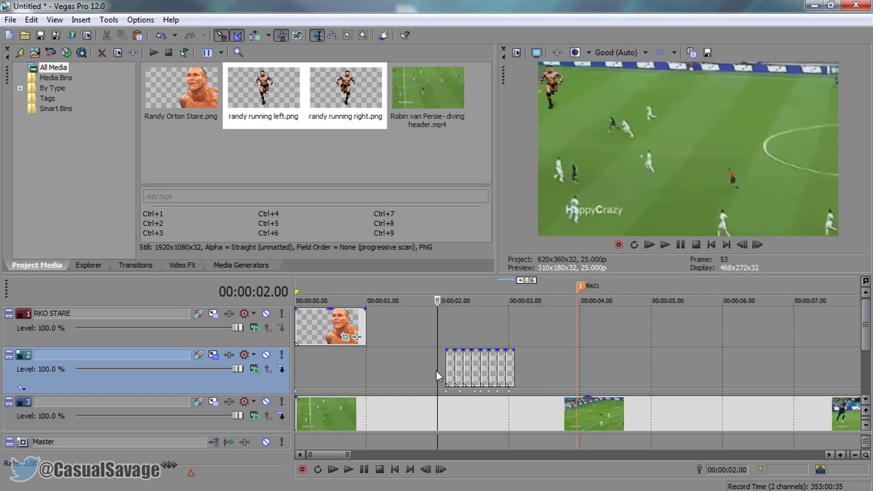
pyautogui.click(648, 246)
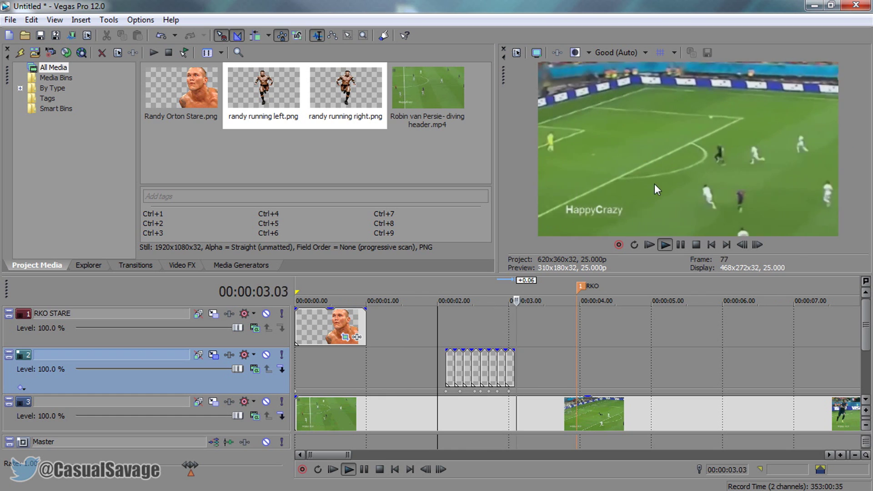
pyautogui.click(681, 246)
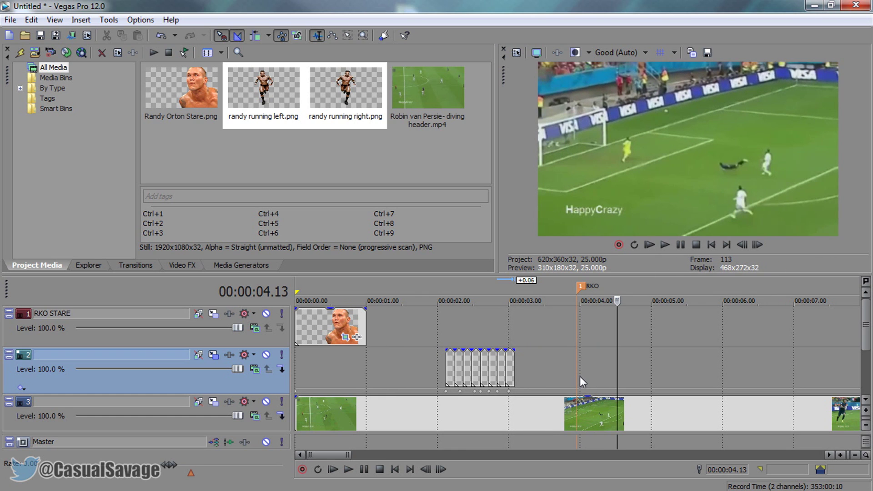
# - Start renaming track 2, typing 'Randy Runn' into its name field
pyautogui.click(443, 370)
pyautogui.doubleClick(153, 355)
pyautogui.write('Randy Running')
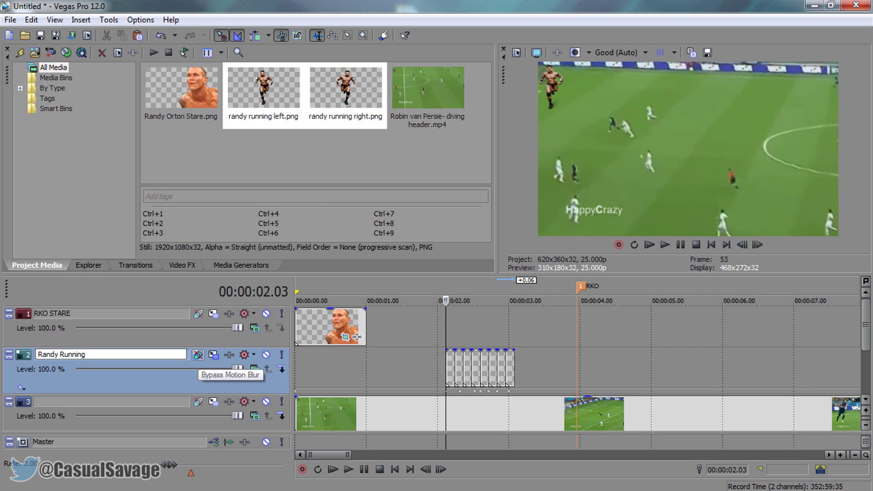
# - Confirm the 'Randy Running' track name and insert an empty video track above the football footage
pyautogui.press('Return')
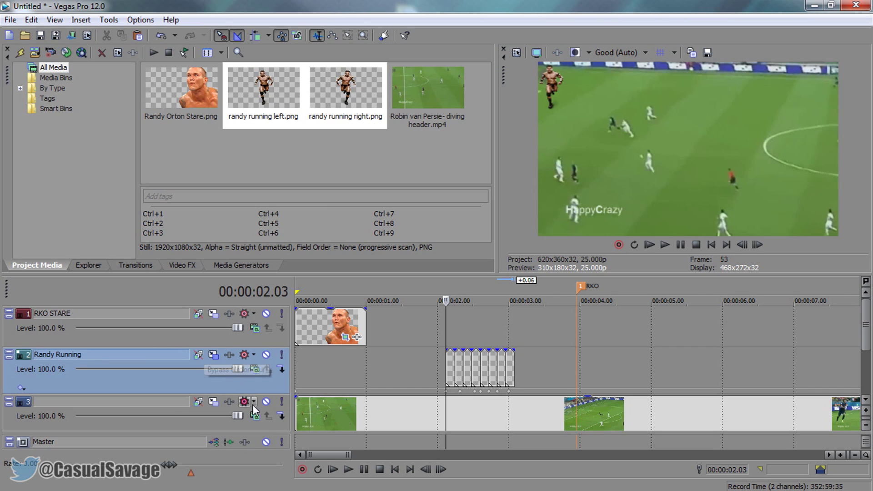
pyautogui.rightClick(271, 424)
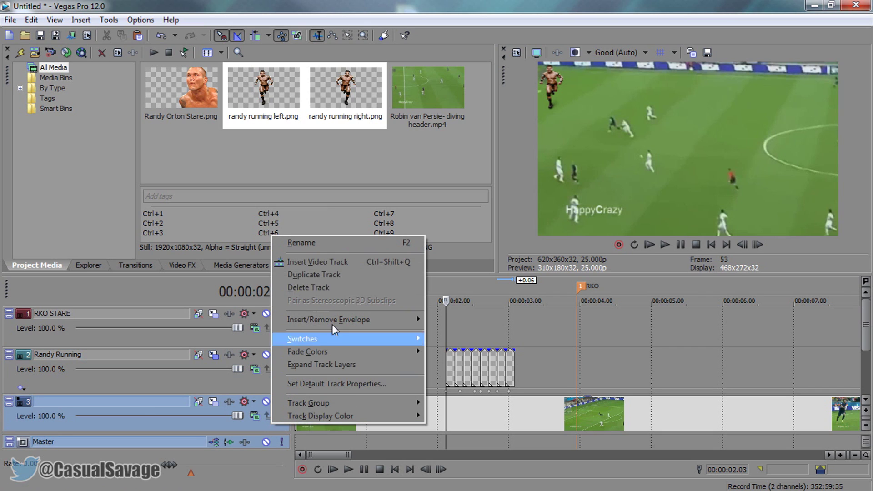
pyautogui.click(351, 264)
# - Move the playhead to the RKO marker, then switch to another program to fetch the RKO images
pyautogui.click(506, 370)
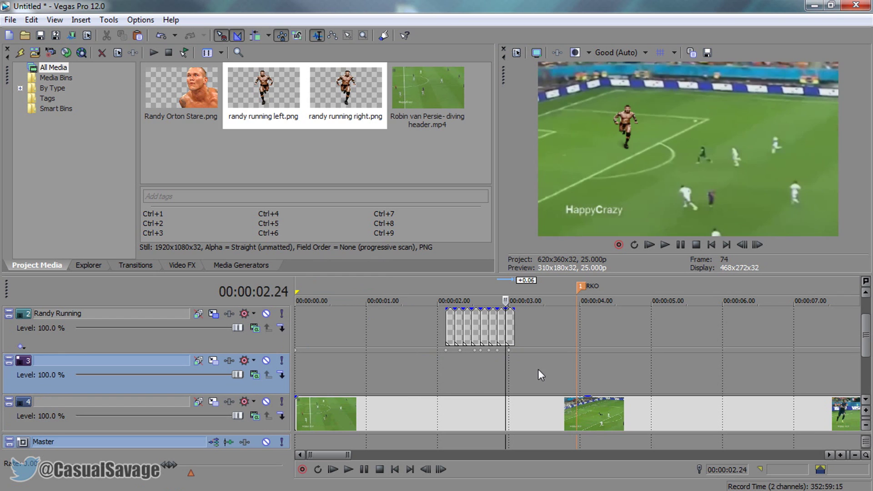
pyautogui.click(542, 368)
pyautogui.moveTo(544, 376); pyautogui.dragTo(577, 384)
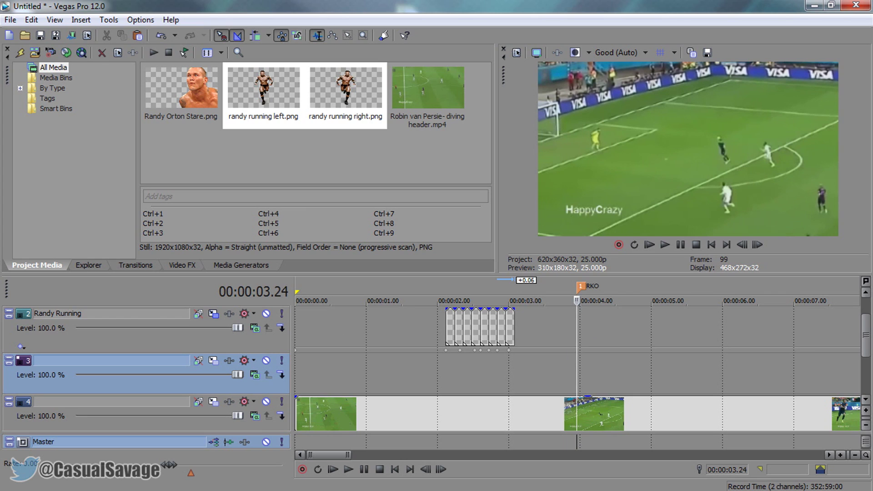
pyautogui.hotkey('alt', 'Tab')
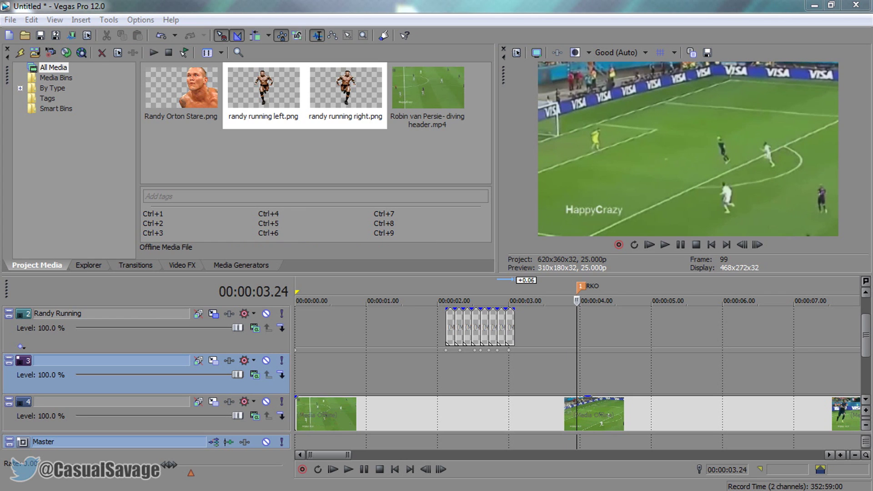
# - Import RKO 1.png and RKO 2.png, and place RKO 1.png on track 3 at the RKO marker
pyautogui.moveTo(271, 170); pyautogui.dragTo(271, 170)
pyautogui.click(433, 104)
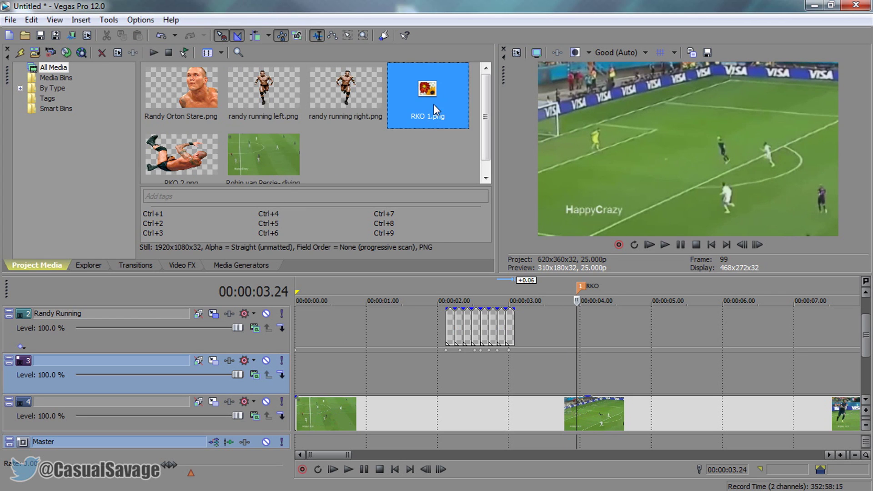
pyautogui.click(160, 165)
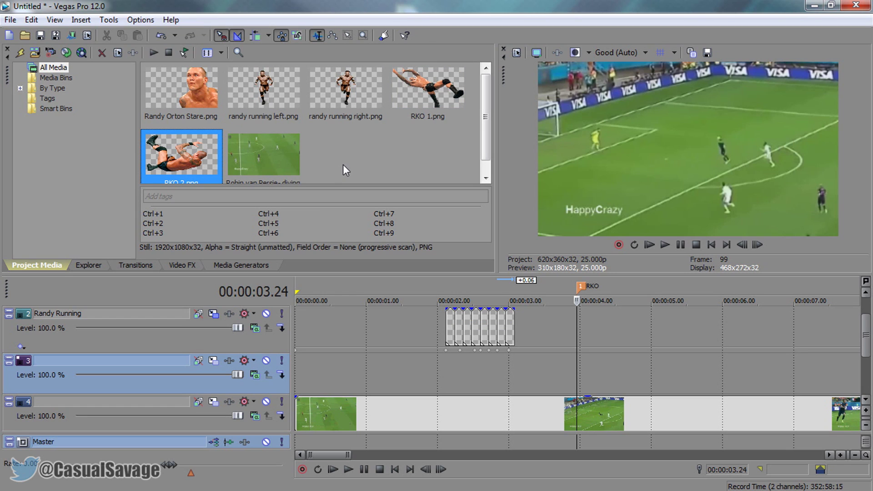
pyautogui.click(429, 99)
pyautogui.moveTo(412, 68); pyautogui.dragTo(582, 370)
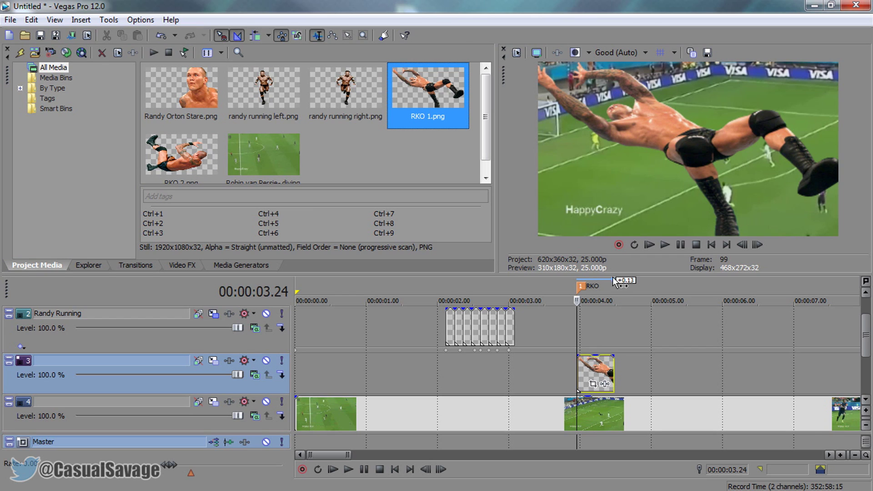
# - Flip the RKO image horizontally in Event Pan/Crop
pyautogui.click(593, 385)
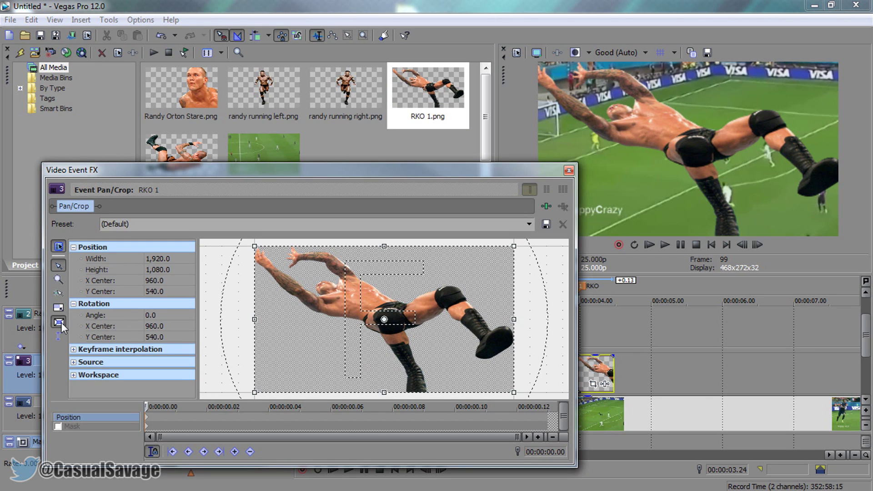
pyautogui.moveTo(515, 319); pyautogui.dragTo(254, 310)
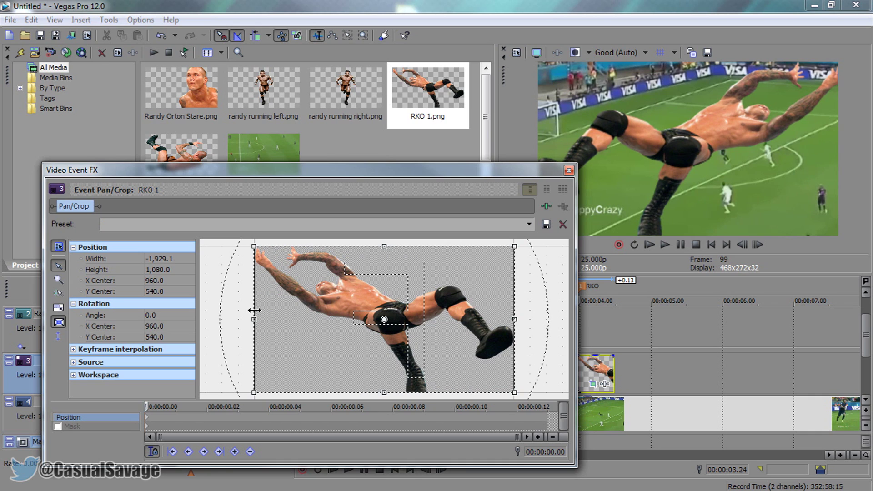
pyautogui.click(569, 171)
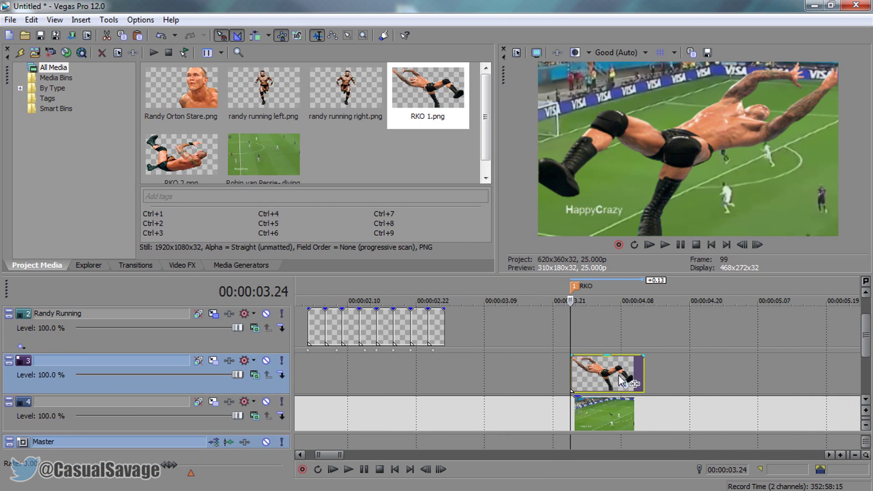
# - Lengthen the RKO event to about 1.3 seconds and open Track 3's motion settings
pyautogui.scroll(-2, 604, 377)
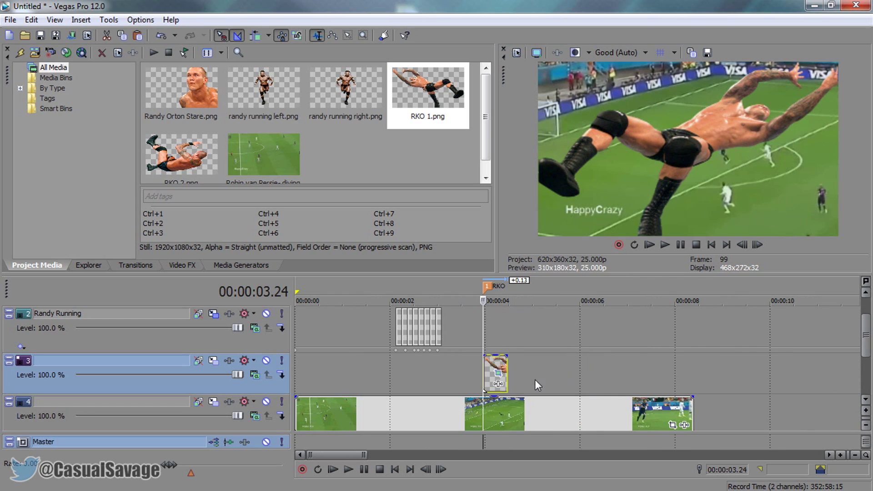
pyautogui.moveTo(510, 377); pyautogui.dragTo(540, 375)
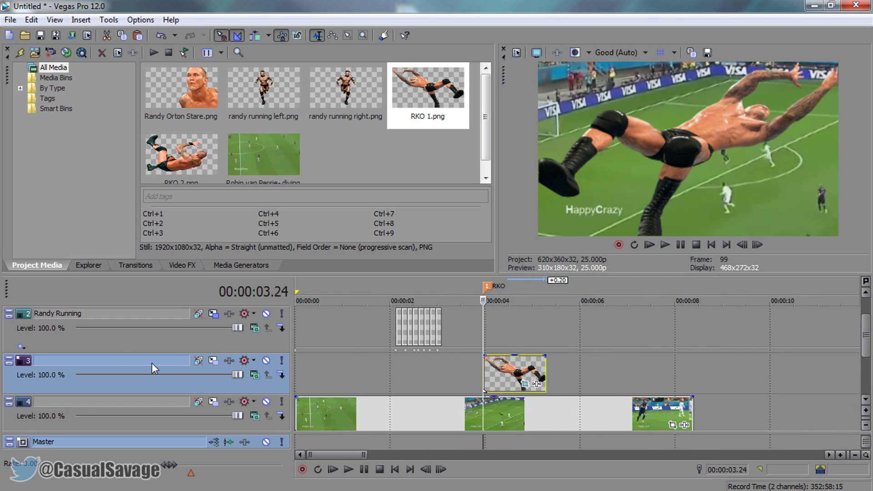
pyautogui.click(213, 362)
pyautogui.moveTo(314, 254); pyautogui.dragTo(304, 220)
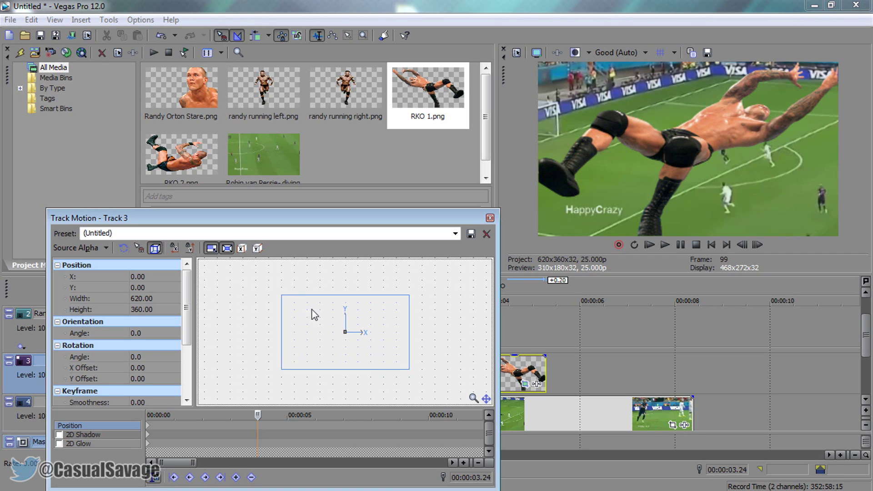
# - Resize the RKO frame to about 75×44, rotate it about 33°, and move it right and down
pyautogui.moveTo(409, 374); pyautogui.dragTo(336, 326)
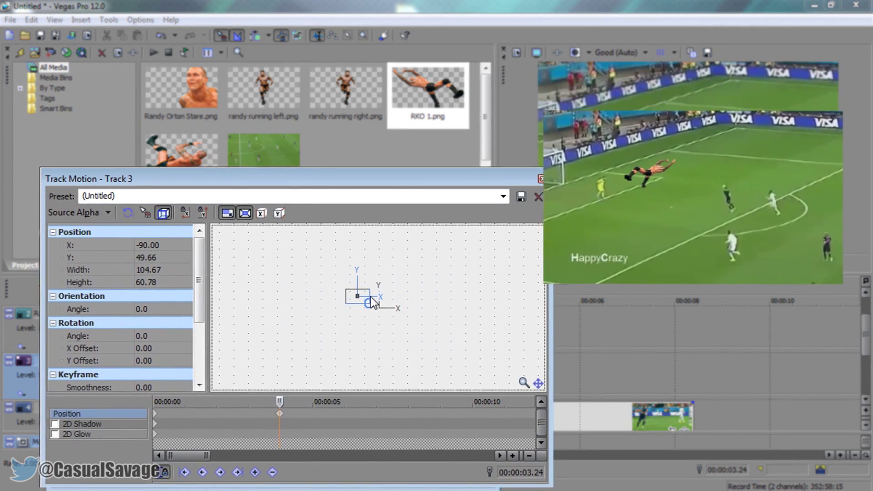
pyautogui.moveTo(371, 297); pyautogui.dragTo(369, 299)
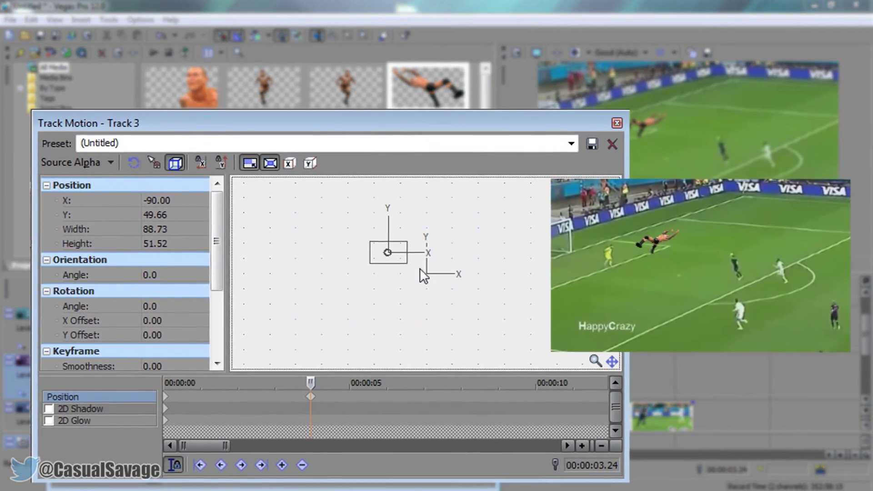
pyautogui.moveTo(436, 224); pyautogui.dragTo(431, 221)
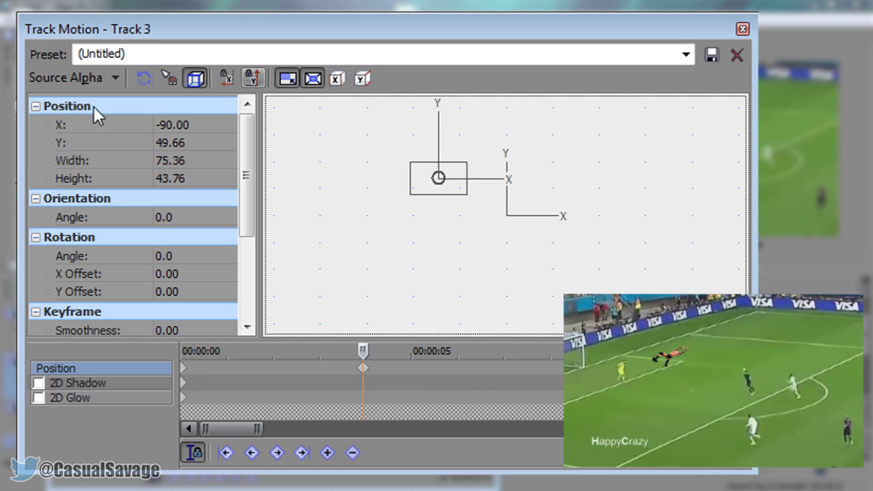
pyautogui.click(146, 81)
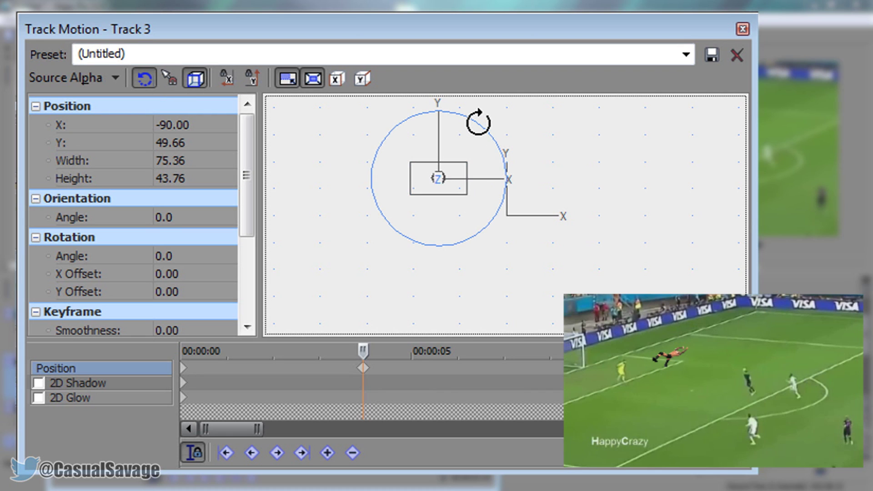
pyautogui.moveTo(480, 123); pyautogui.dragTo(495, 157)
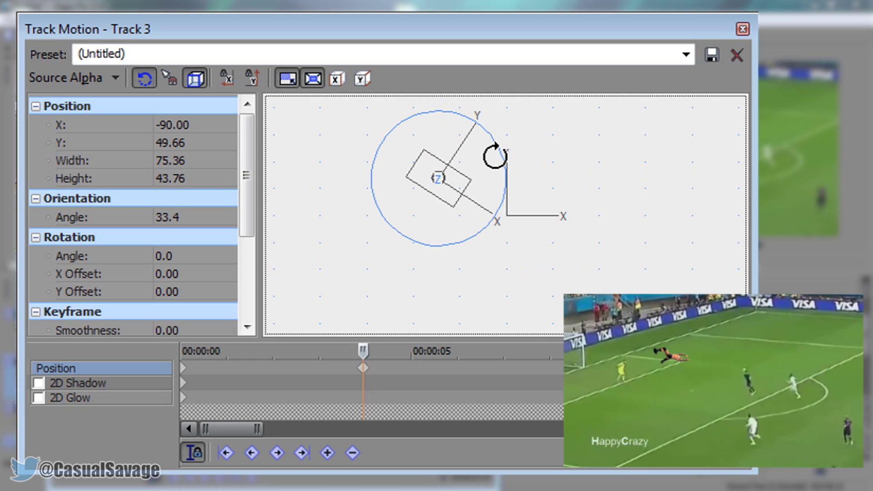
pyautogui.moveTo(452, 205); pyautogui.dragTo(541, 228)
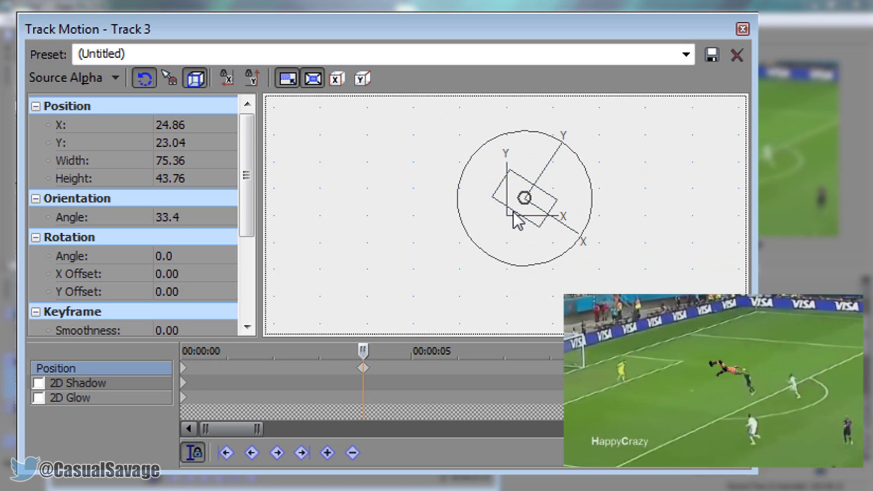
# - Add position keyframes over the next frames, nudging the RKO frame slightly left and up
pyautogui.click(363, 378)
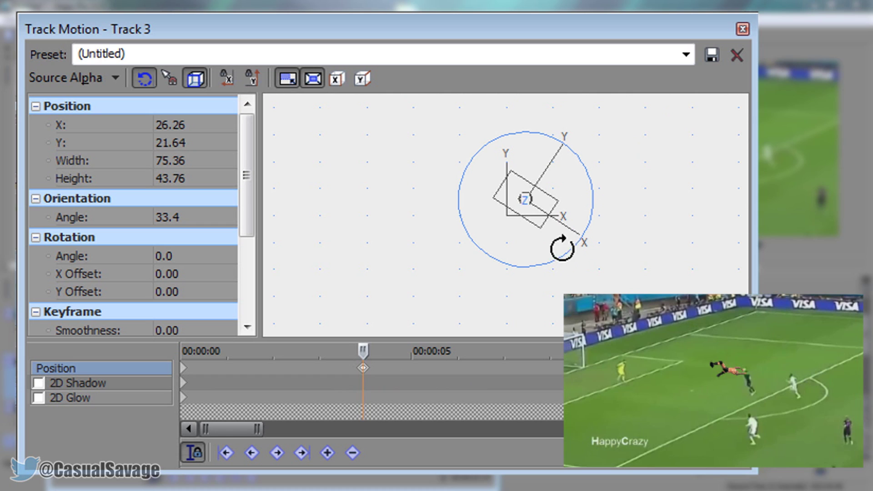
pyautogui.press('Right')
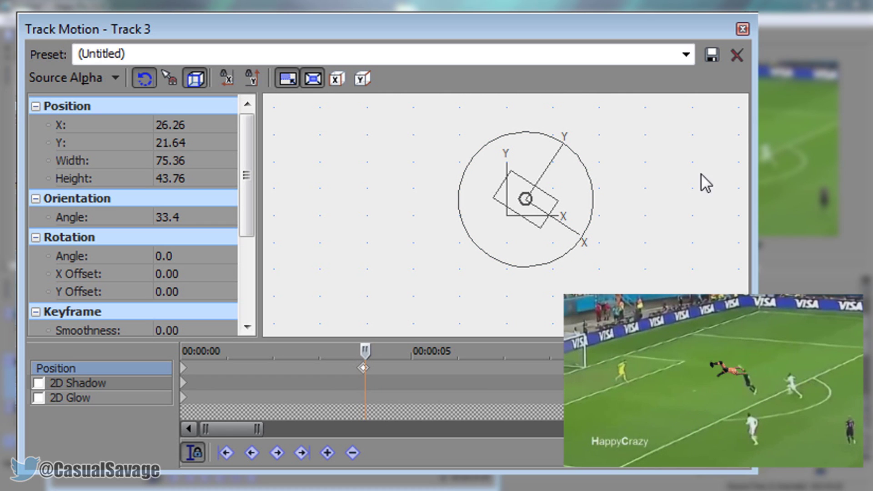
pyautogui.press('Right')
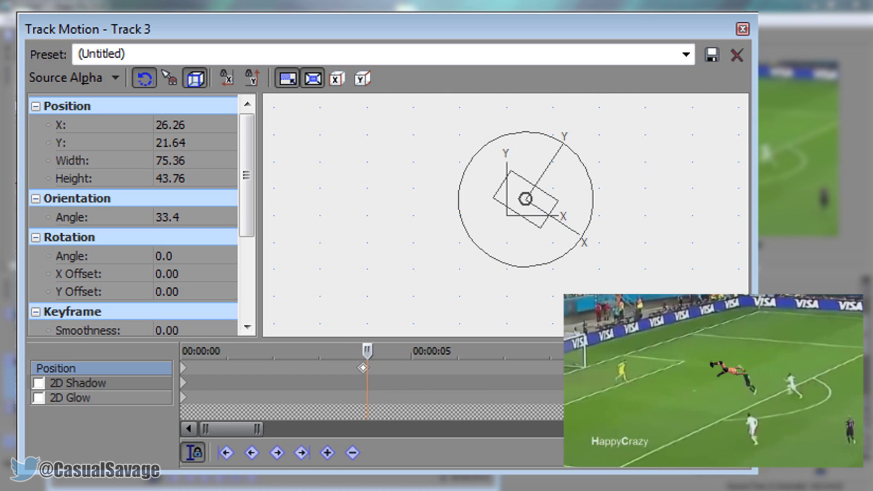
pyautogui.click(537, 223)
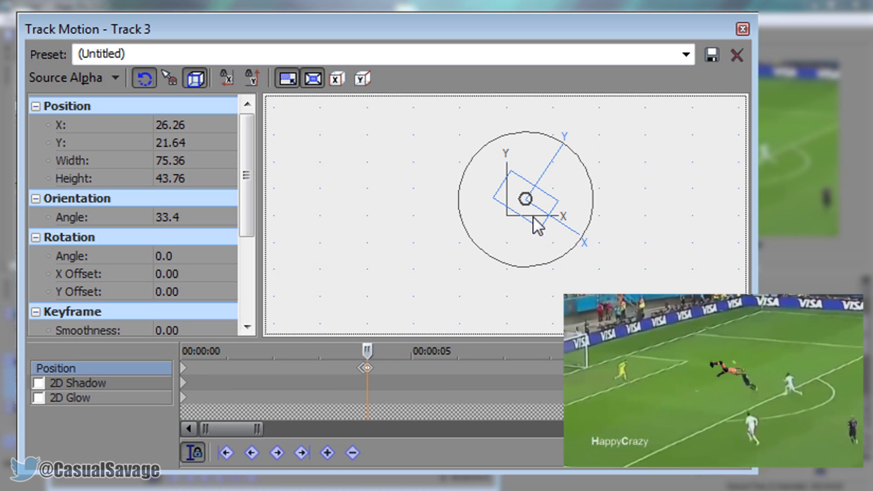
pyautogui.press('Left')
pyautogui.press('Left')
pyautogui.press('Left')
pyautogui.press('Up')
pyautogui.press('Up')
pyautogui.press('Right')
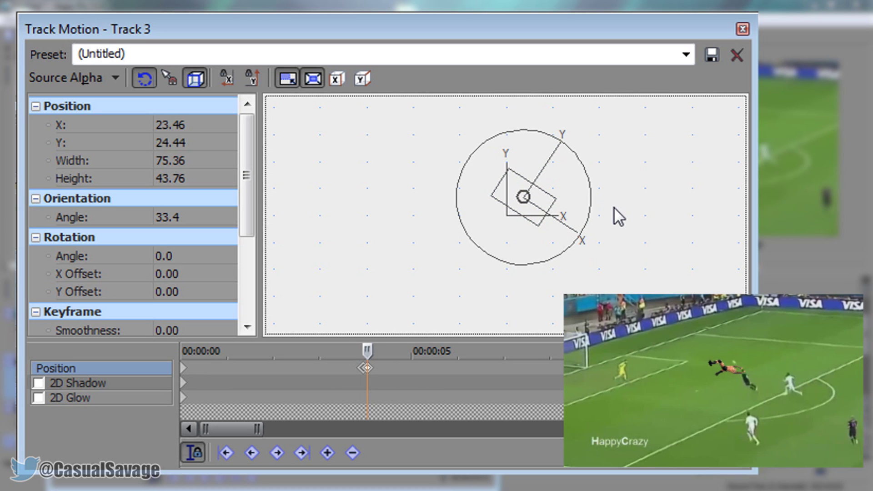
pyautogui.click(368, 369)
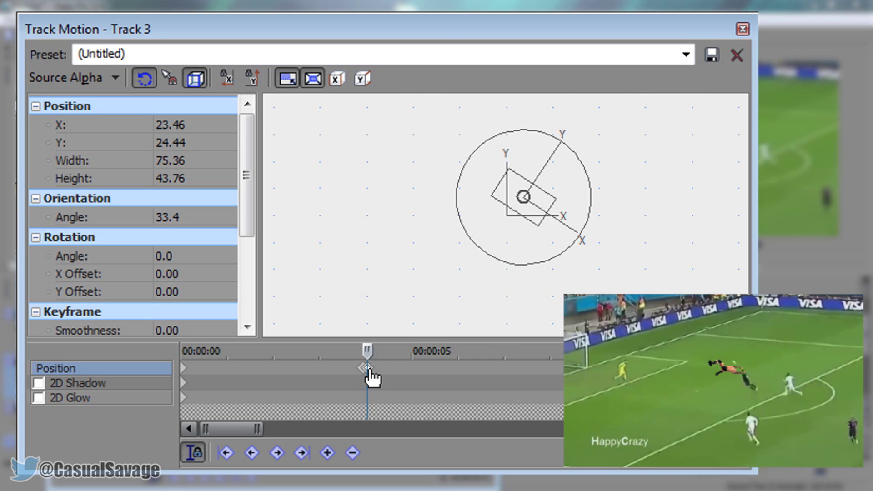
pyautogui.moveTo(544, 217); pyautogui.dragTo(541, 219)
pyautogui.press('Left')
pyautogui.press('Up')
pyautogui.press('Up')
pyautogui.press('Left')
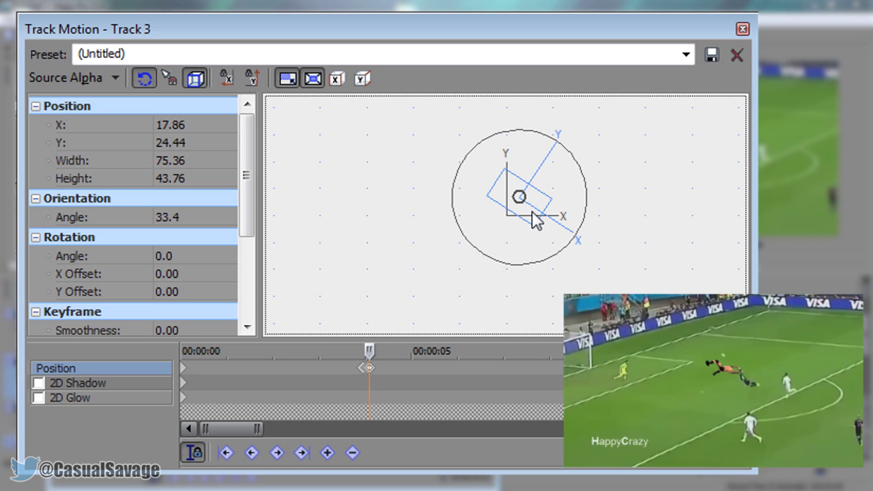
# - Keyframe the following frames, nudging the RKO frame down and left at each one
pyautogui.click(370, 374)
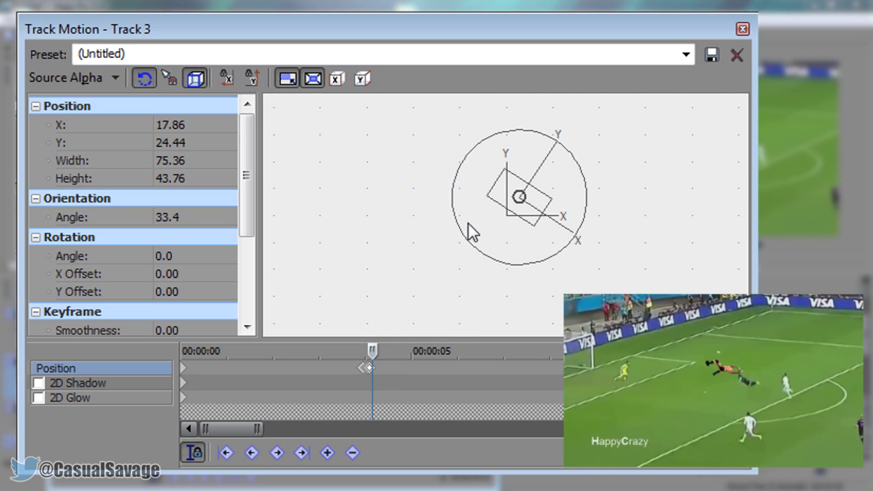
pyautogui.click(537, 211)
pyautogui.press('Down')
pyautogui.press('Down')
pyautogui.press('Left')
pyautogui.press('Left')
pyautogui.press('Up')
pyautogui.press('Down')
pyautogui.click(376, 376)
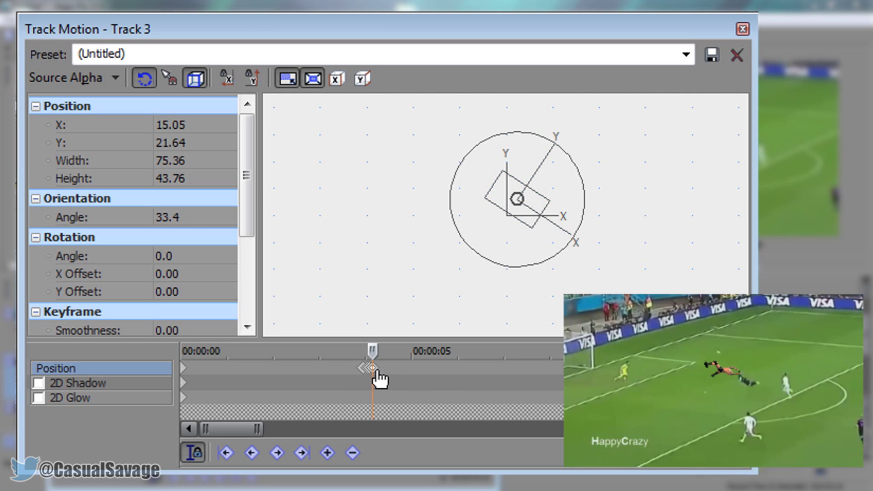
pyautogui.click(509, 220)
pyautogui.press('Down')
pyautogui.press('Left')
pyautogui.press('Left')
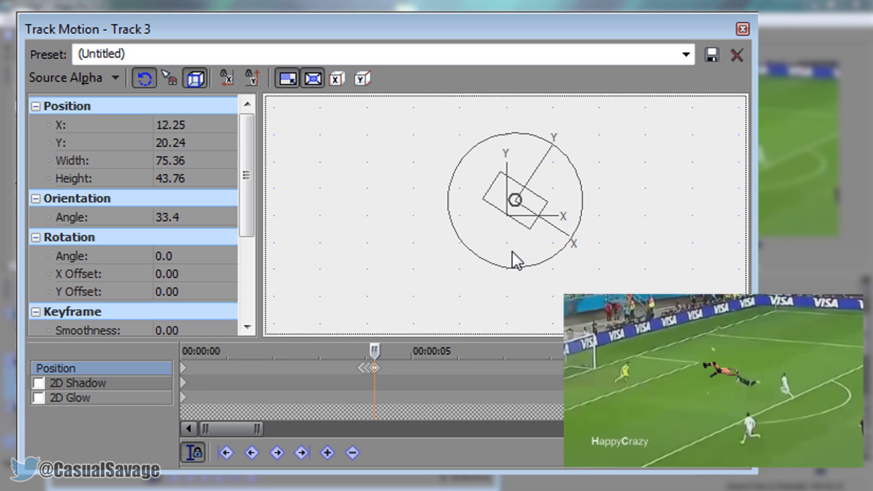
pyautogui.click(375, 370)
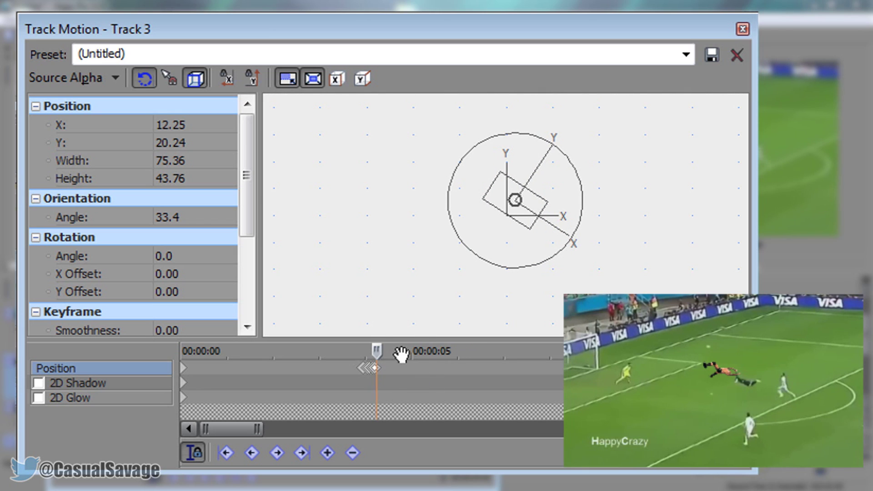
pyautogui.click(507, 209)
pyautogui.press('Down')
pyautogui.press('Down')
pyautogui.press('Left')
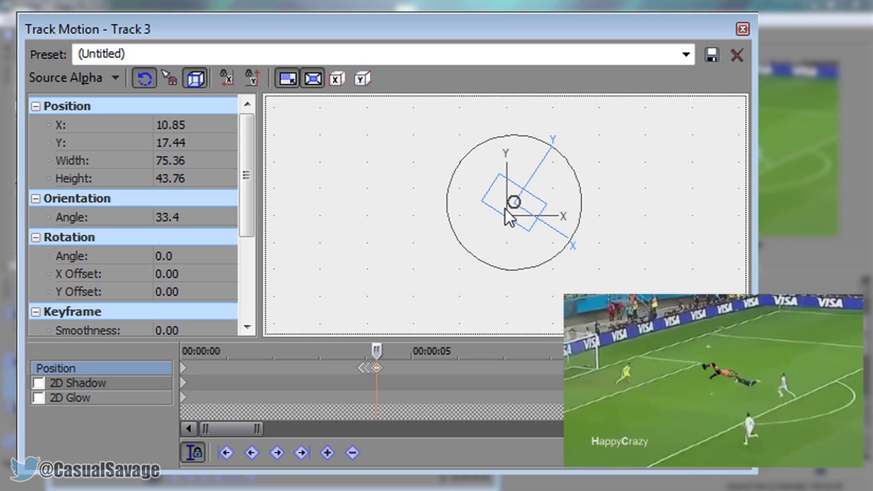
# - Sync the keyframe playhead with the timeline and lower the RKO frame on the latest keyframes
pyautogui.click(195, 451)
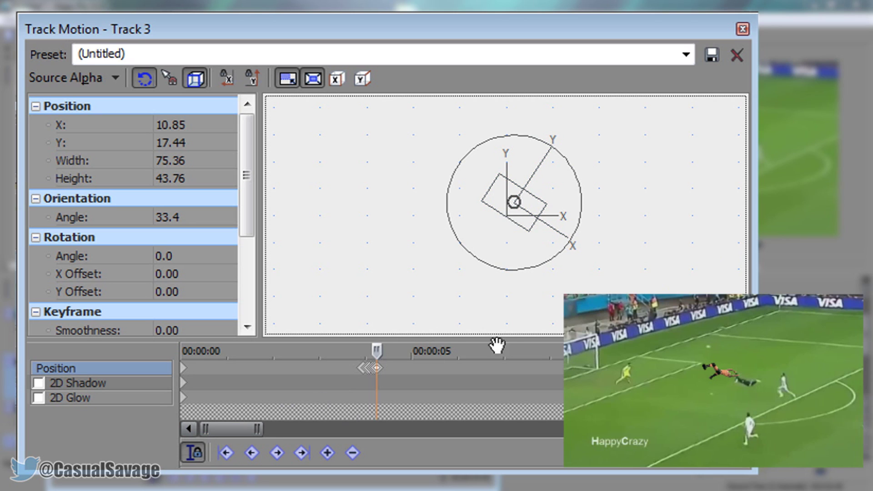
pyautogui.click(380, 369)
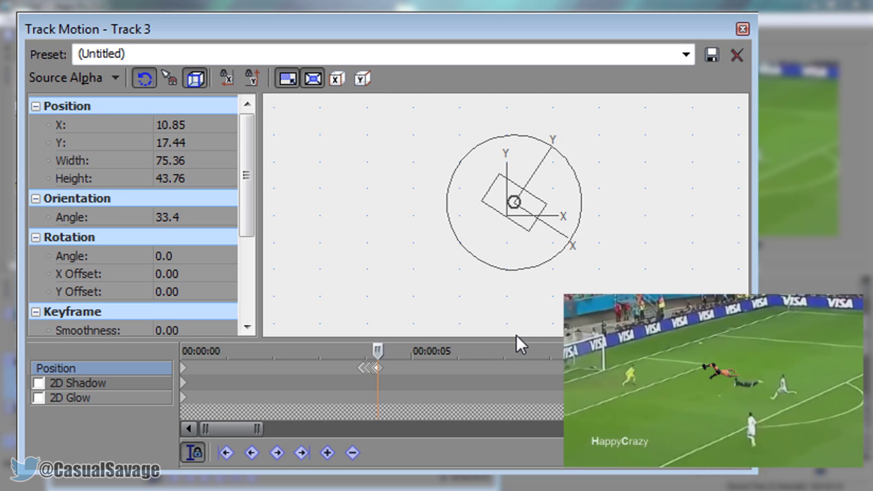
pyautogui.moveTo(519, 230); pyautogui.dragTo(517, 227)
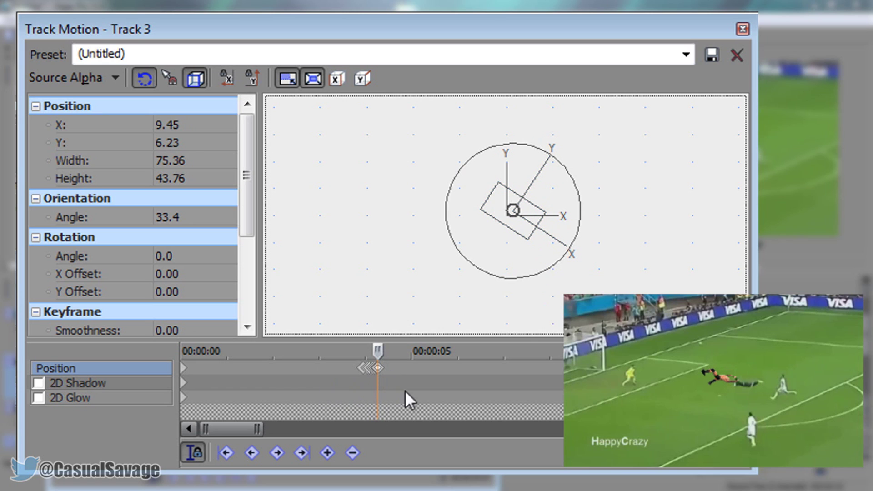
pyautogui.scroll(8, 450, 389)
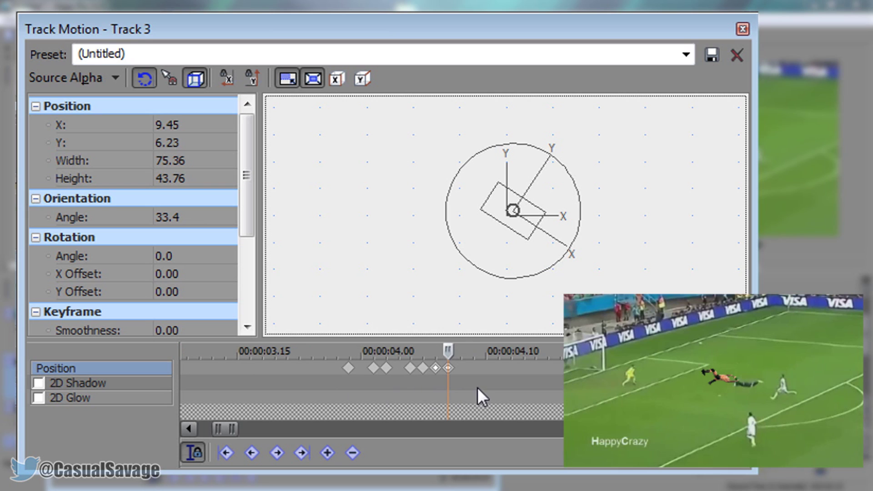
pyautogui.press('Right')
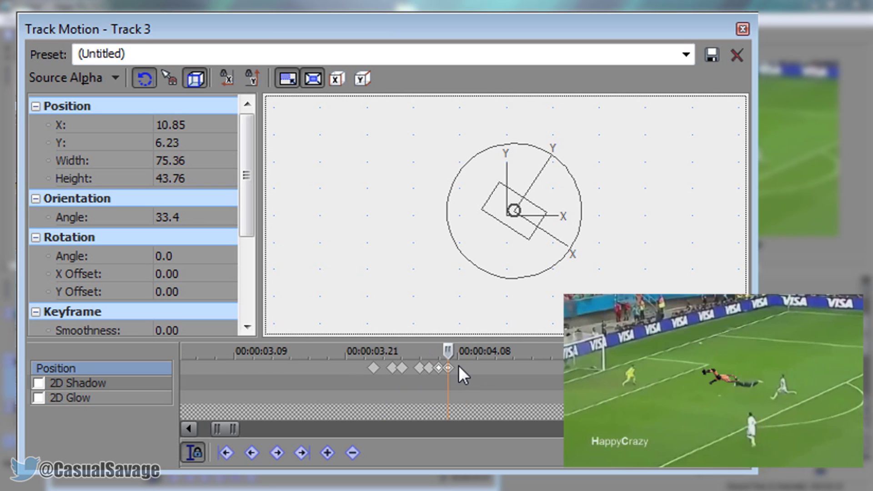
pyautogui.press('Left')
pyautogui.click(449, 370)
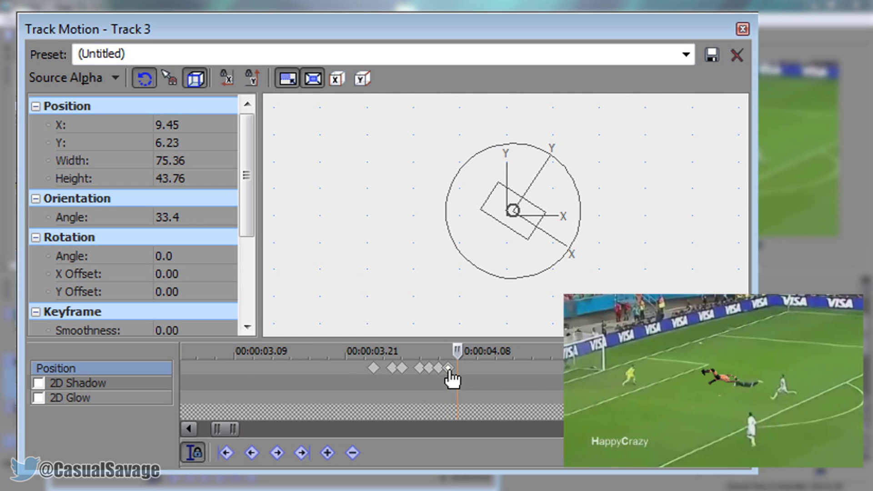
pyautogui.moveTo(511, 213); pyautogui.dragTo(507, 217)
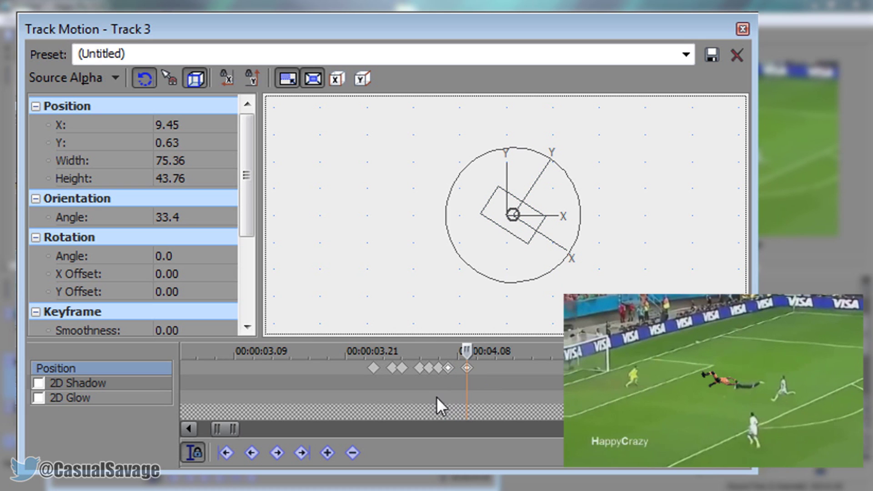
pyautogui.click(467, 371)
pyautogui.press('Right')
# - Keyframe the RKO image moving down and right with the diving player over several frames
pyautogui.moveTo(530, 230); pyautogui.dragTo(535, 243)
pyautogui.click(481, 376)
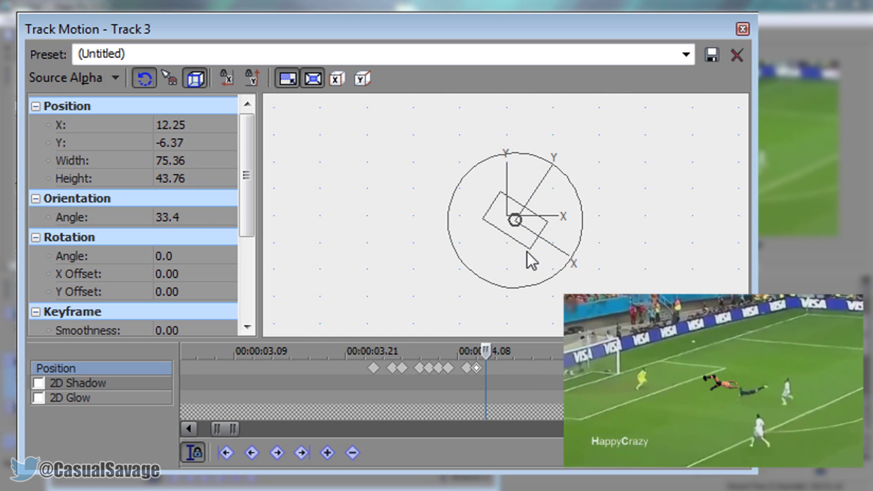
pyautogui.moveTo(522, 233); pyautogui.dragTo(512, 234)
pyautogui.click(486, 367)
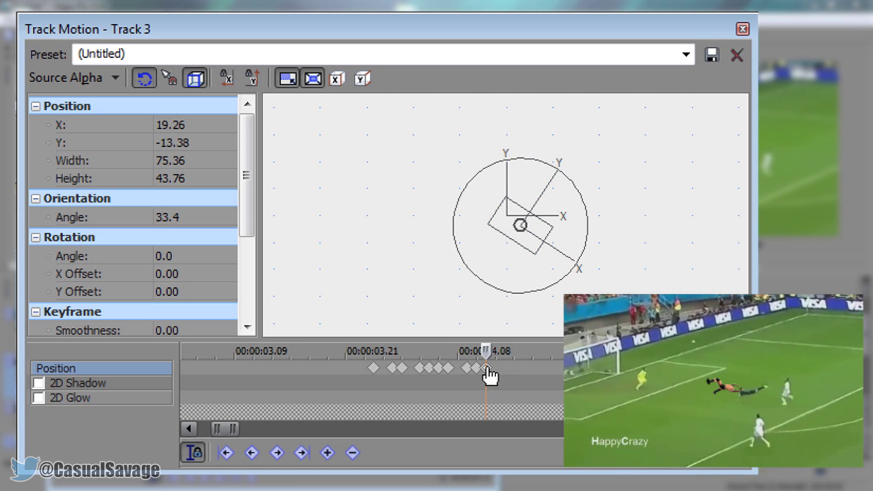
pyautogui.press('Right')
pyautogui.press('Right')
pyautogui.press('Left')
pyautogui.press('Left')
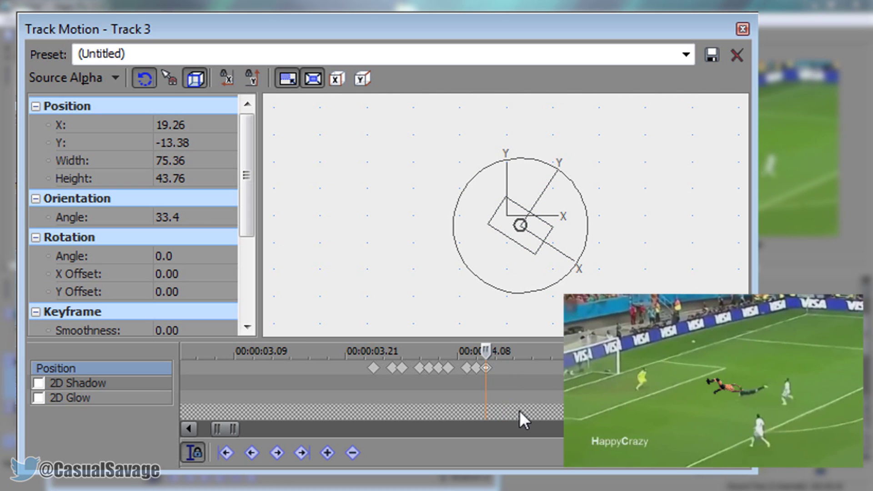
pyautogui.press('Right')
pyautogui.moveTo(529, 244); pyautogui.dragTo(534, 255)
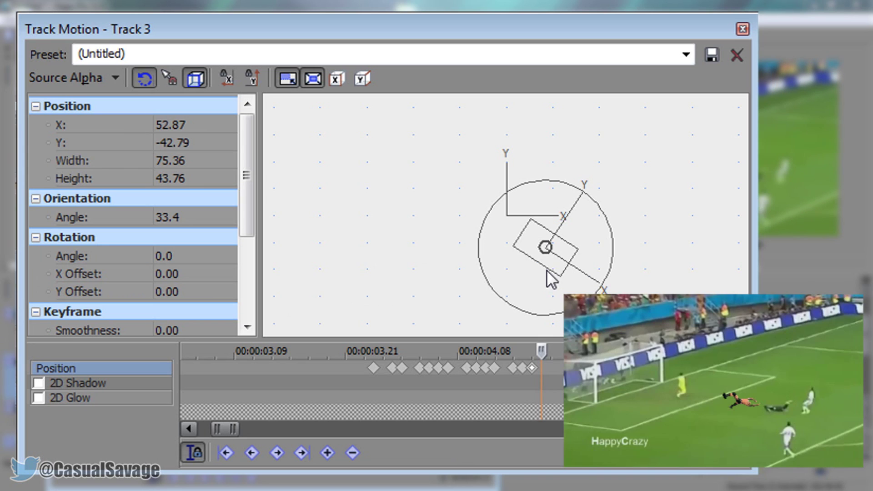
pyautogui.press('Left')
pyautogui.press('Left')
pyautogui.press('Right')
pyautogui.press('Right')
pyautogui.click(559, 265)
pyautogui.press('Right')
pyautogui.press('Right')
pyautogui.press('Right')
pyautogui.moveTo(559, 266)
pyautogui.mouseDown()
pyautogui.moveTo(565, 274)
pyautogui.moveTo(546, 275)
pyautogui.mouseUp()
pyautogui.press('Down')
pyautogui.press('Right')
# - Finish keyframing the image rightward to X 124.31, Y -49.80, and trim the Track 3 event's end
pyautogui.click(546, 393)
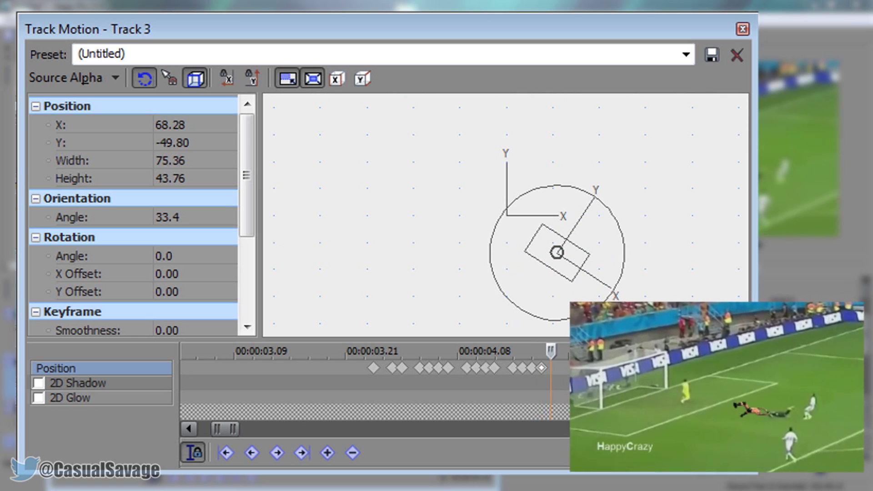
pyautogui.press('Right')
pyautogui.moveTo(558, 264); pyautogui.dragTo(564, 267)
pyautogui.press('KP_9')
pyautogui.click(560, 372)
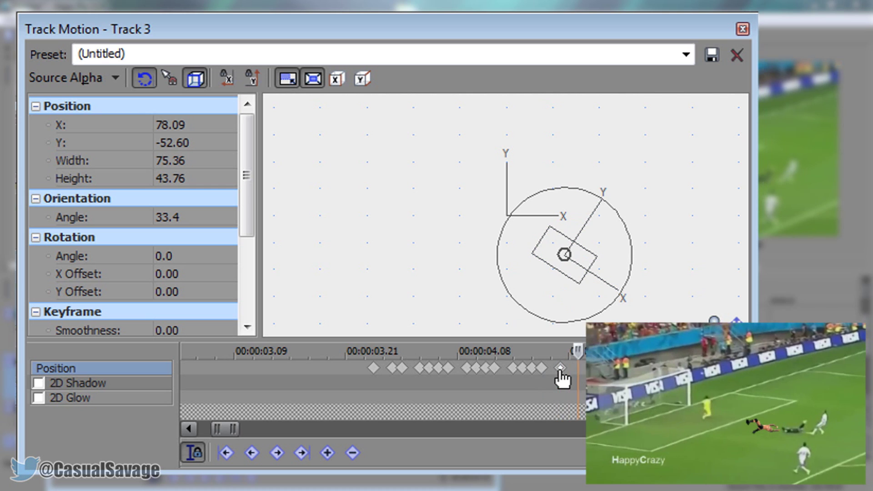
pyautogui.press('Left')
pyautogui.press('Right')
pyautogui.press('Right')
pyautogui.click(566, 274)
pyautogui.press('Right')
pyautogui.press('Right')
pyautogui.press('Right')
pyautogui.press('Right')
pyautogui.press('Right')
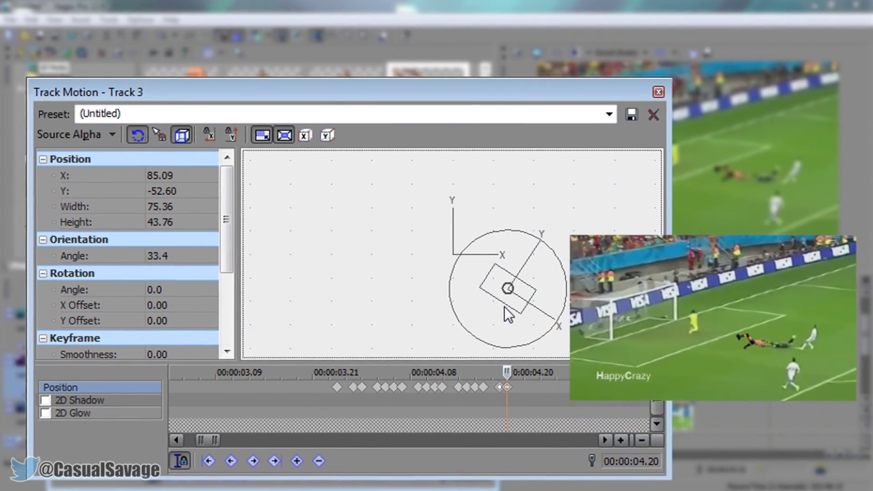
pyautogui.press('KP_6')
pyautogui.press('KP_6')
pyautogui.press('KP_6')
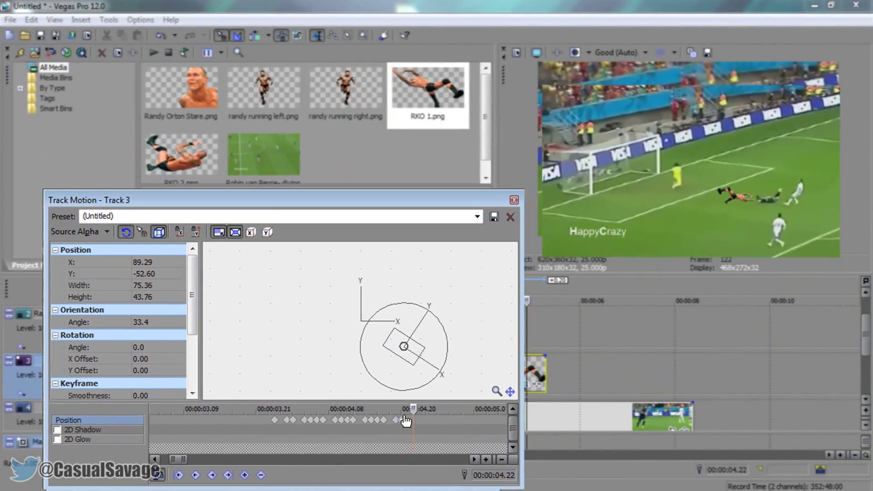
pyautogui.moveTo(402, 362); pyautogui.dragTo(418, 361)
pyautogui.press('KP_3')
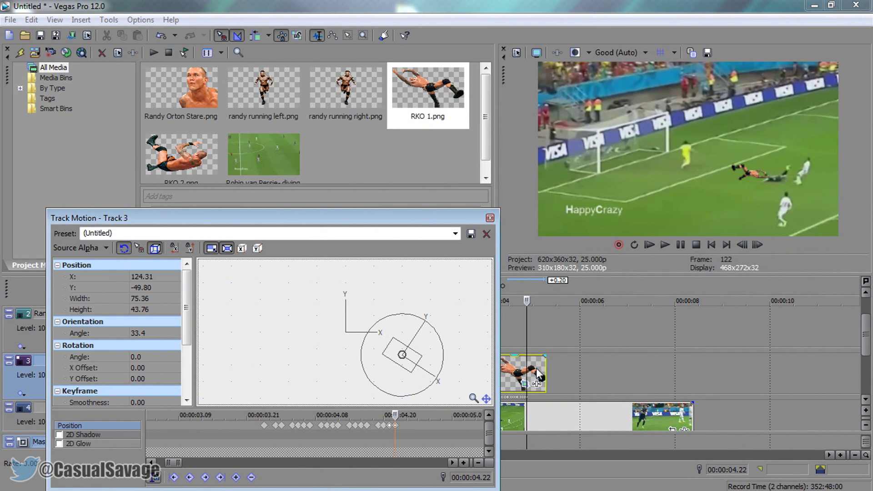
pyautogui.moveTo(541, 373); pyautogui.dragTo(525, 359)
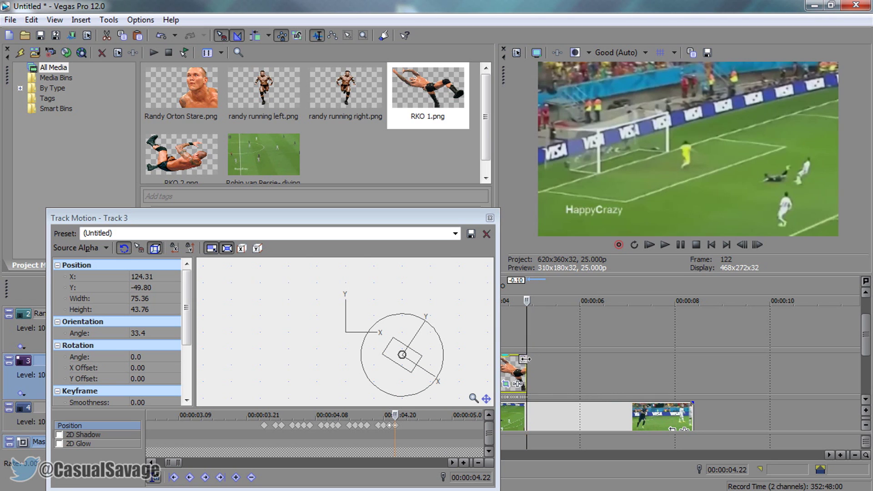
# - Close Track Motion and play back the project to review the RKO animation
pyautogui.click(490, 221)
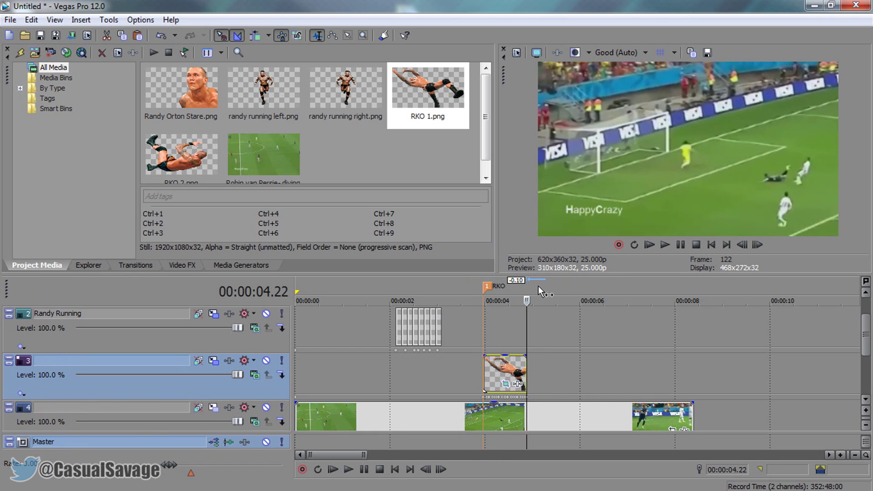
pyautogui.click(643, 242)
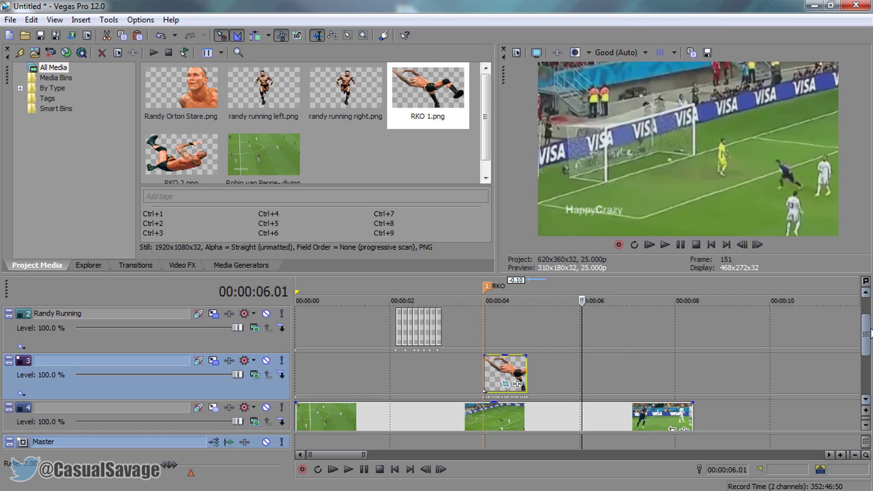
pyautogui.moveTo(870, 332); pyautogui.dragTo(869, 361)
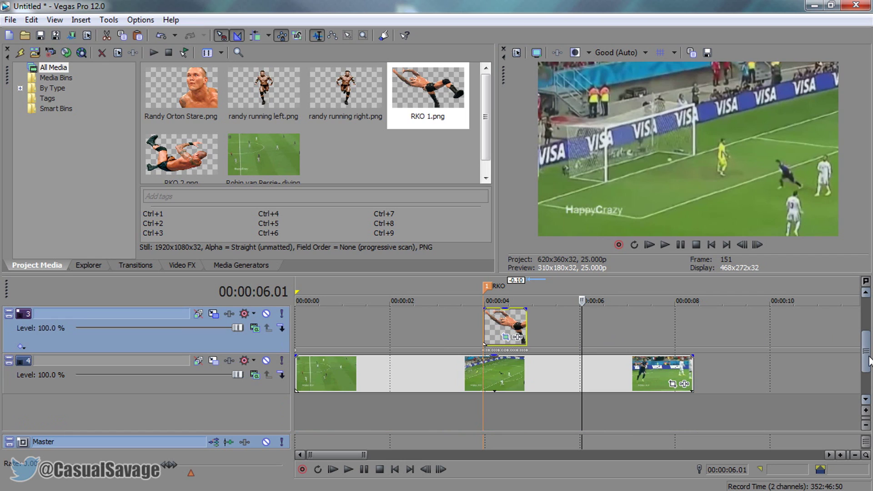
# - Insert a new audio track and place the 'RKO Outta Nowhere' MP3 on track 5 before the RKO marker
pyautogui.rightClick(283, 413)
pyautogui.click(307, 433)
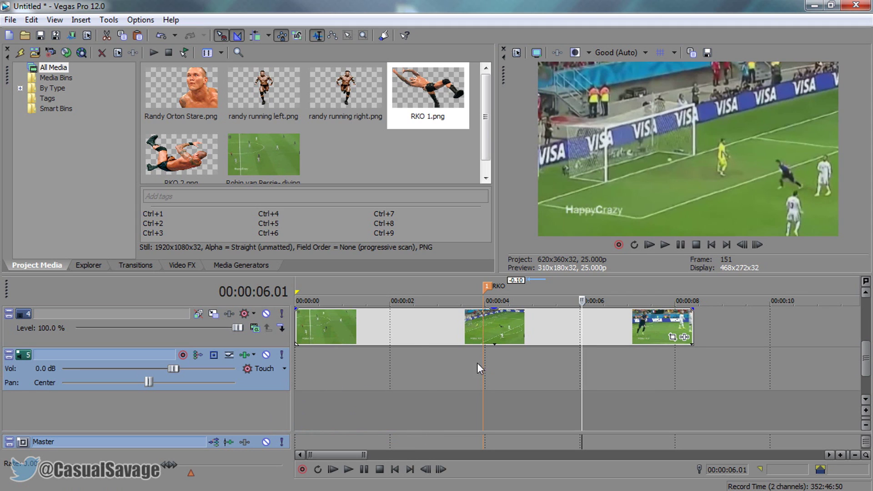
pyautogui.moveTo(365, 317); pyautogui.dragTo(430, 354)
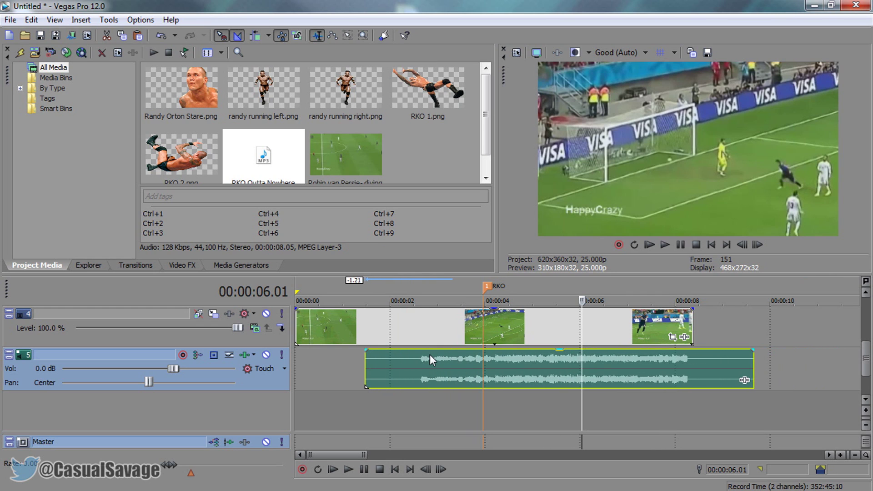
# - Play from the RKO marker and from just before the dive to check the audio sync
pyautogui.click(479, 322)
pyautogui.press('space')
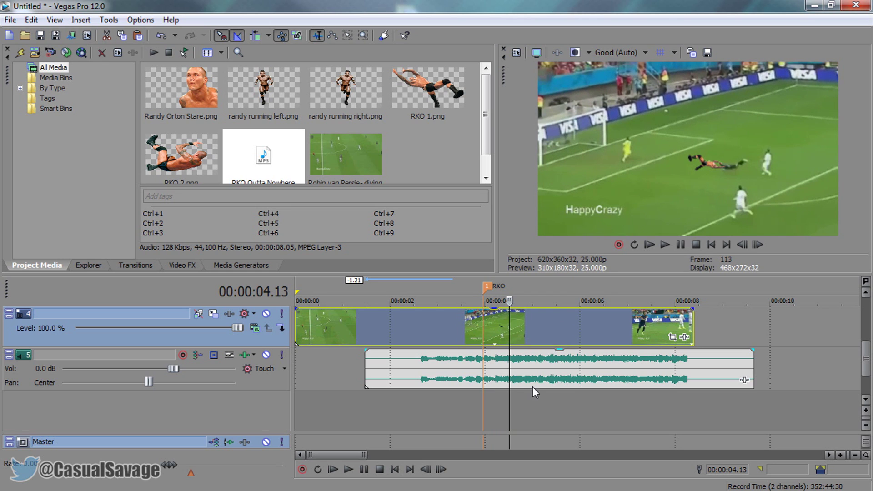
pyautogui.click(506, 369)
pyautogui.scroll(3, 560, 371)
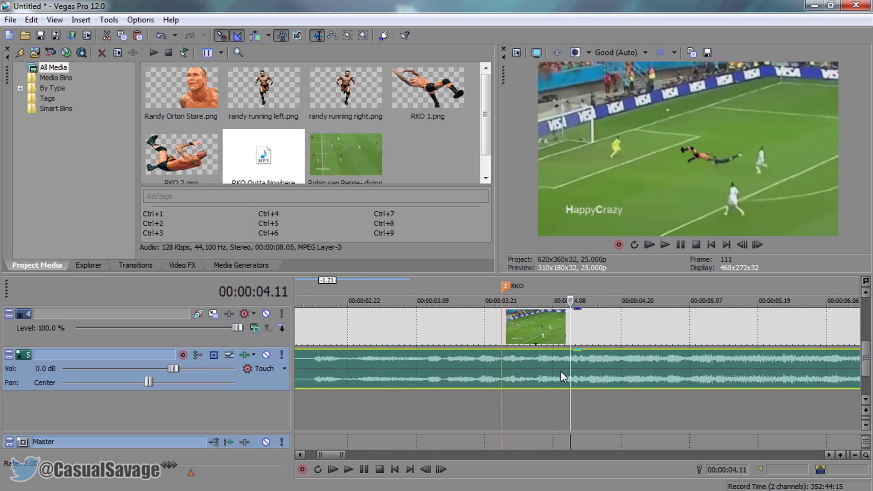
pyautogui.click(534, 371)
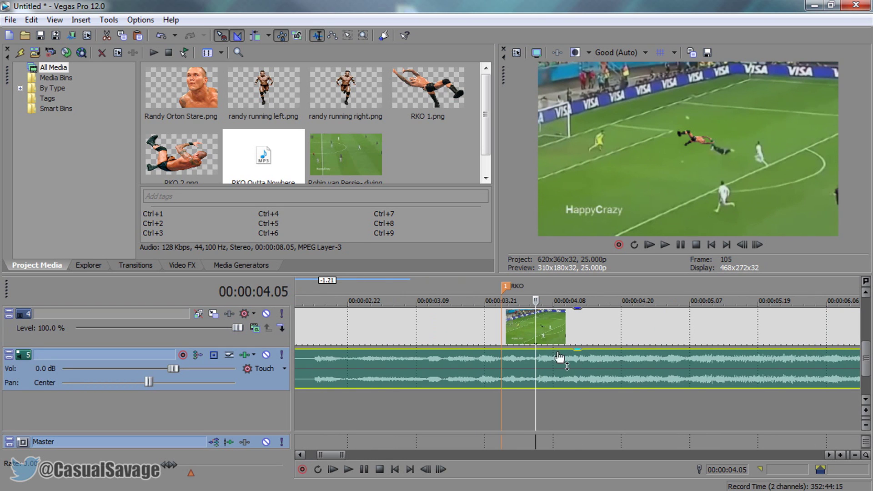
pyautogui.scroll(-2, 599, 372)
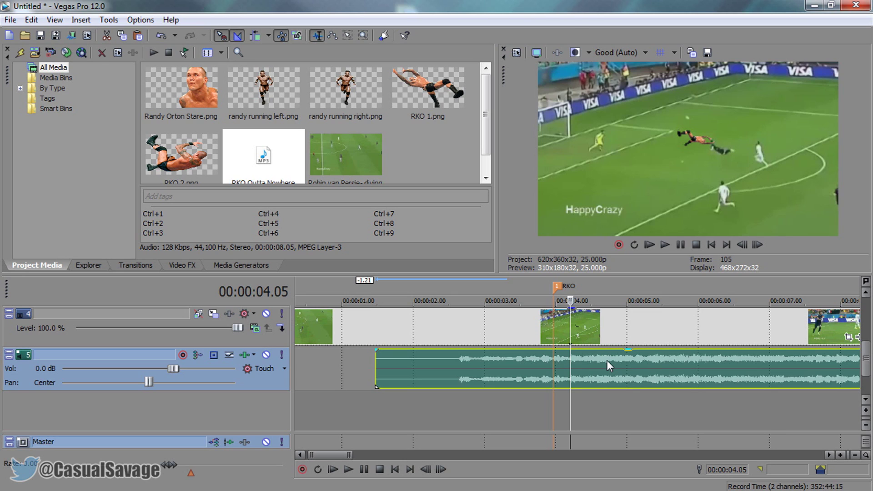
pyautogui.click(519, 375)
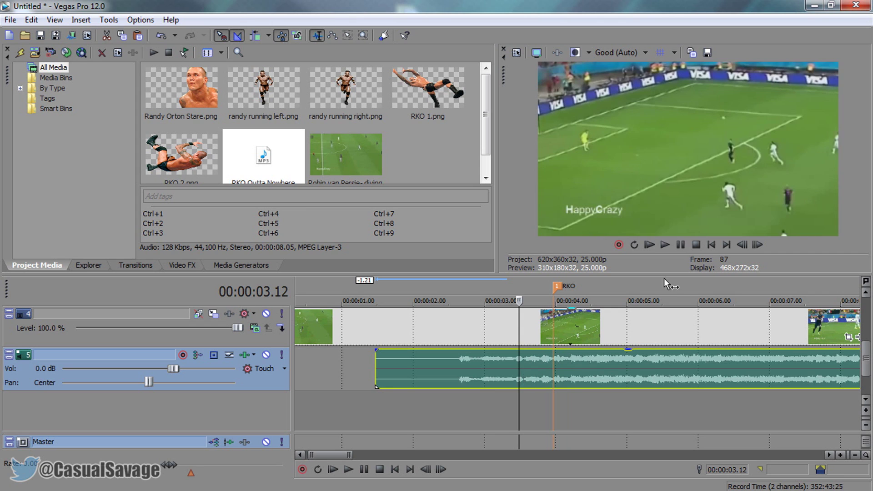
pyautogui.press('space')
pyautogui.click(680, 248)
pyautogui.click(681, 250)
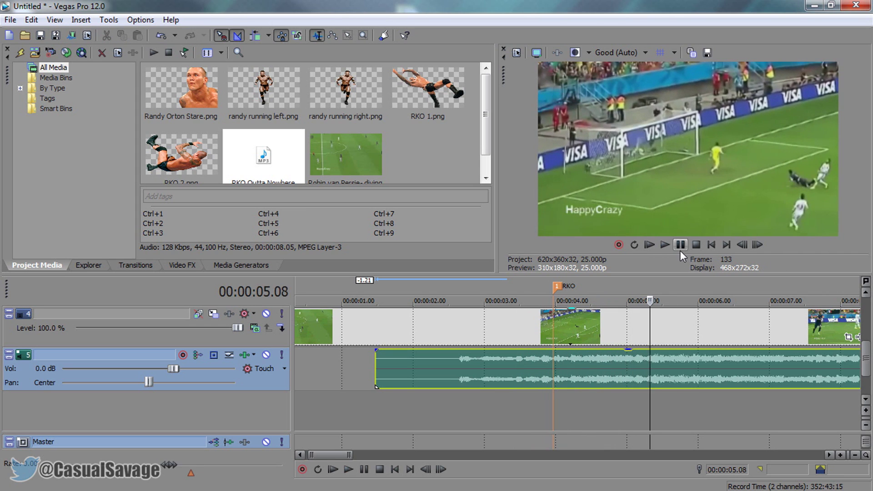
# - Slide the RKO audio event earlier to about 00:00:04.11, then nudge it slightly later
pyautogui.click(654, 355)
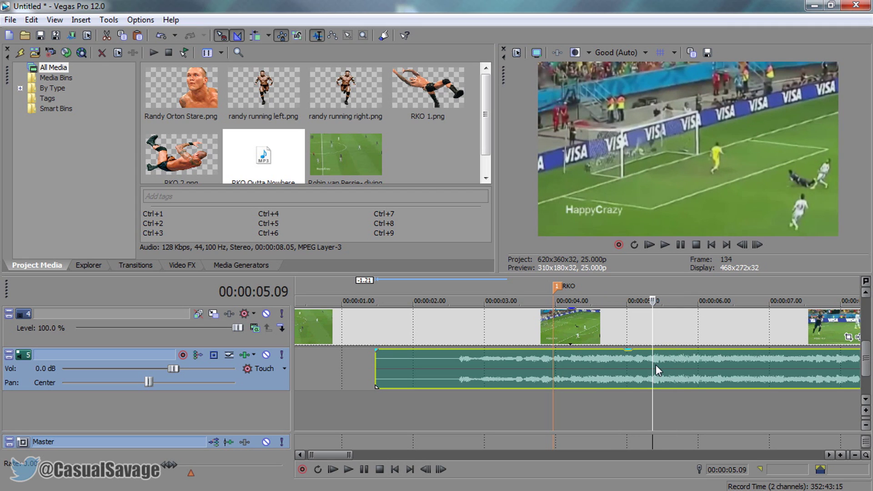
pyautogui.moveTo(656, 364); pyautogui.dragTo(585, 364)
pyautogui.click(587, 364)
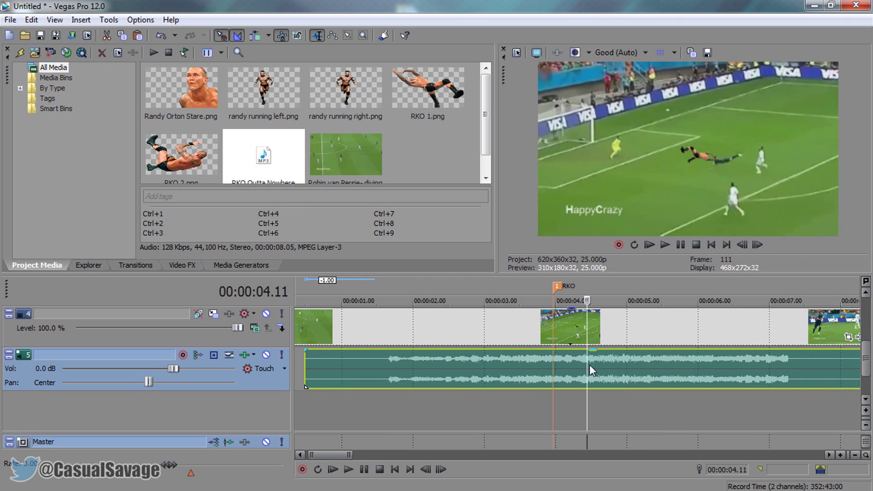
pyautogui.click(593, 366)
pyautogui.press('Left')
pyautogui.moveTo(603, 364); pyautogui.dragTo(612, 364)
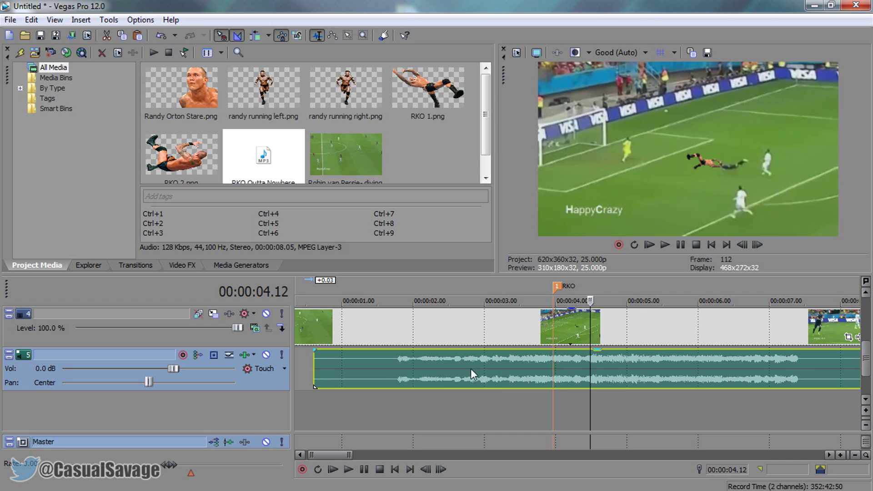
# - Play the project from the start to confirm the audio lines up with the dive
pyautogui.click(645, 248)
pyautogui.scroll(-3, 588, 427)
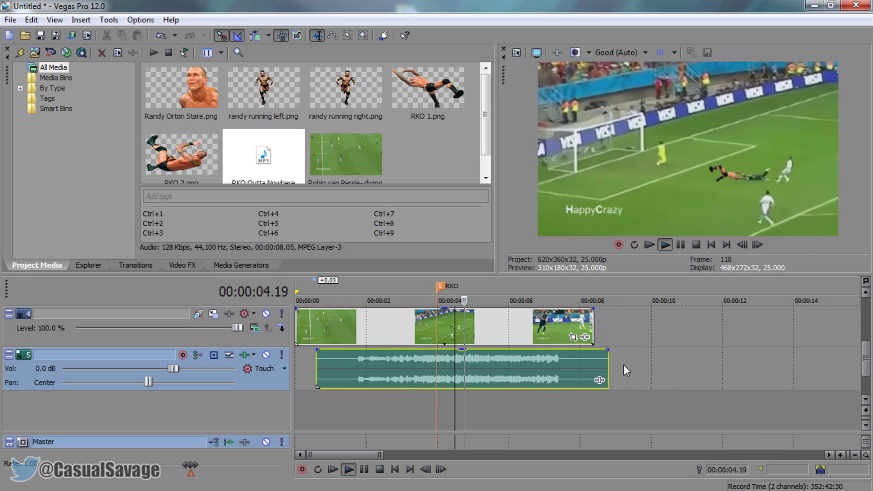
pyautogui.click(681, 247)
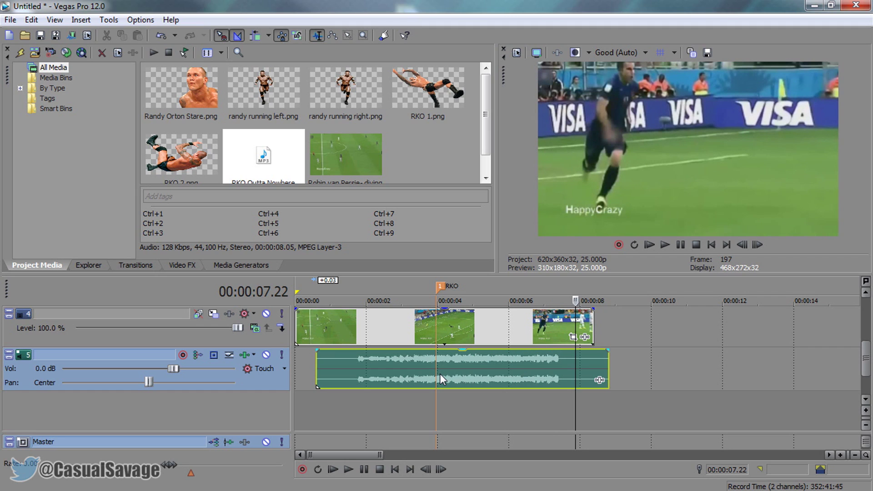
pyautogui.scroll(3, 442, 373)
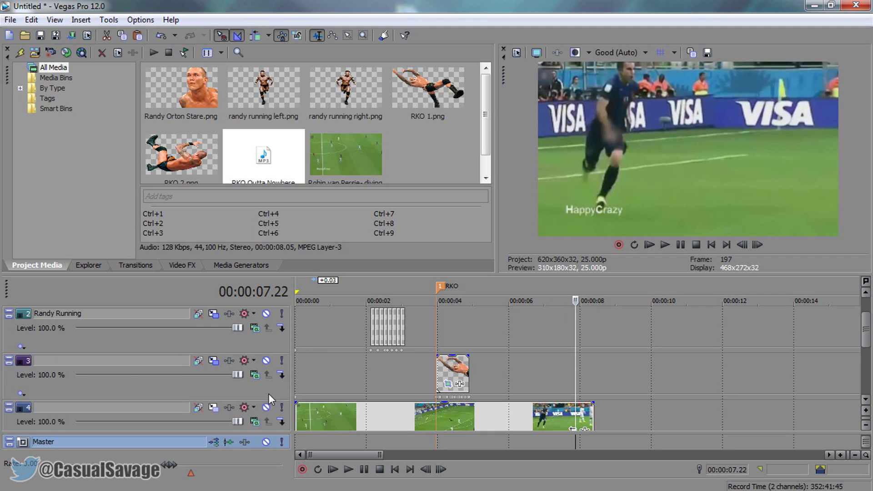
# - Insert a new empty video track from the football clip track's header menu
pyautogui.rightClick(274, 425)
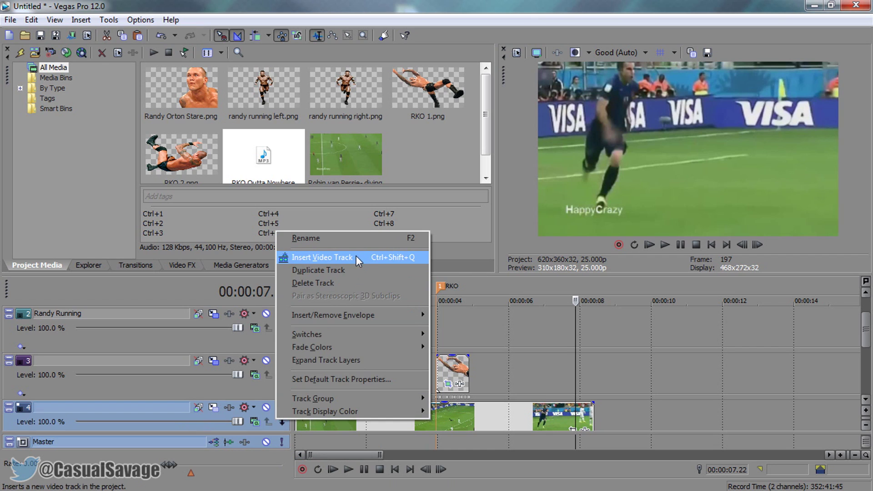
pyautogui.click(356, 256)
pyautogui.scroll(1, 867, 340)
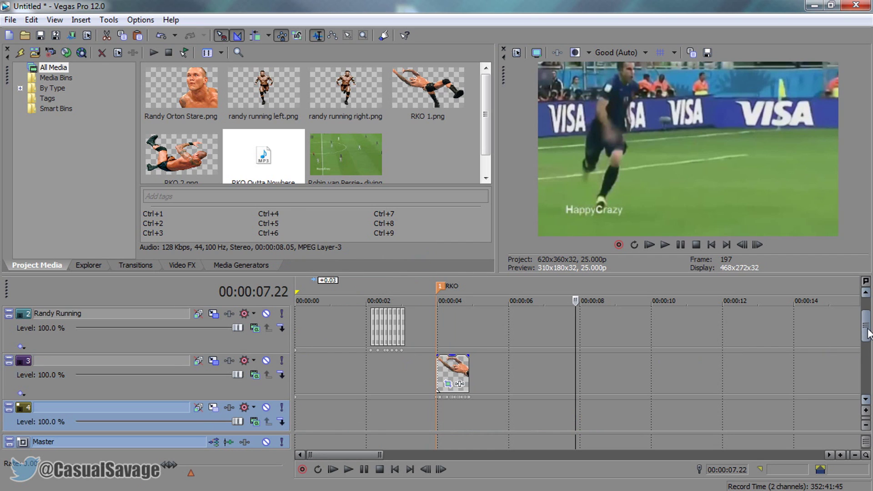
pyautogui.scroll(-1, 868, 340)
pyautogui.scroll(1, 867, 340)
# - Place Randy slither front.png on the new track at 00:00:03.05 and trim it to end near 03.15
pyautogui.click(398, 424)
pyautogui.click(402, 418)
pyautogui.scroll(3, 432, 424)
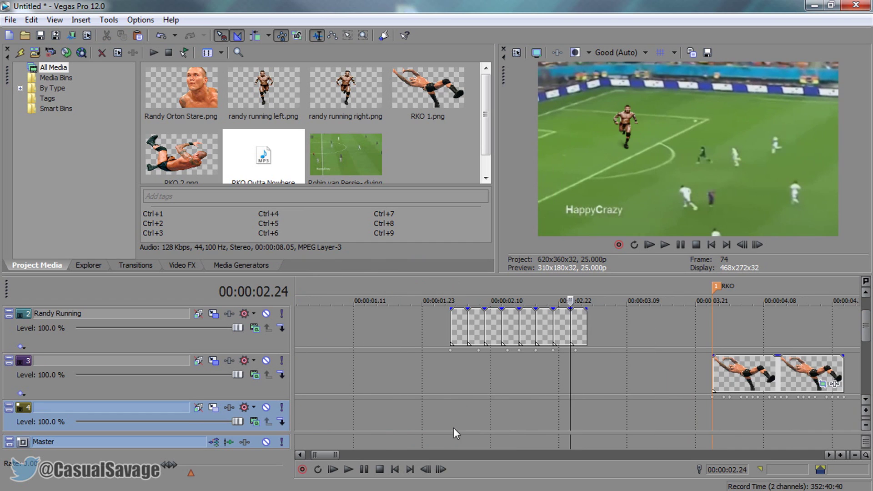
pyautogui.click(597, 416)
pyautogui.click(592, 413)
pyautogui.click(591, 413)
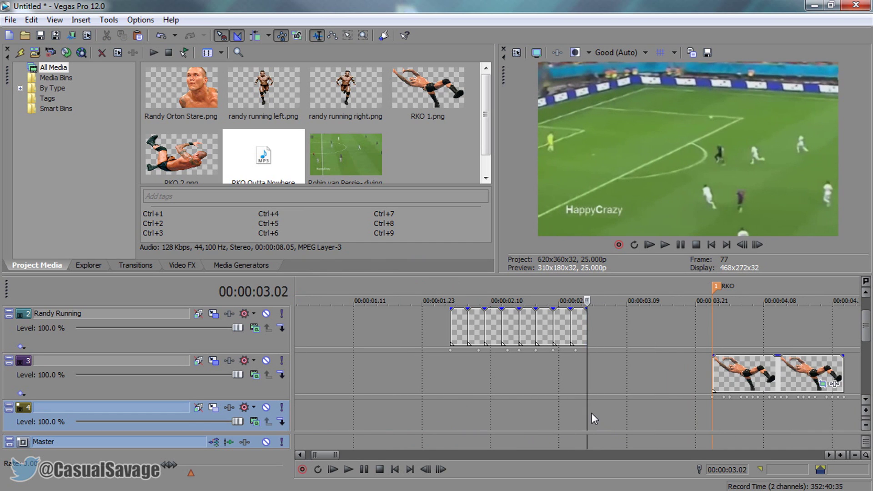
pyautogui.press('Right')
pyautogui.press('Right')
pyautogui.press('Right')
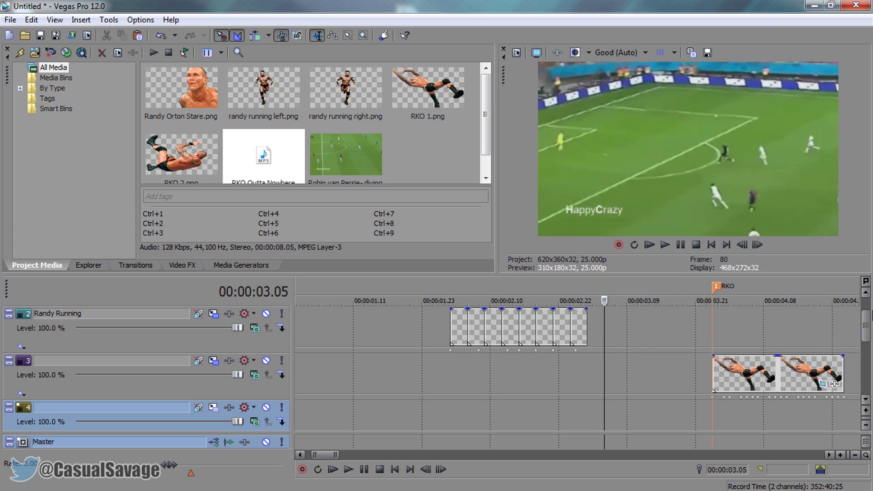
pyautogui.moveTo(867, 321); pyautogui.dragTo(866, 334)
pyautogui.moveTo(265, 157); pyautogui.dragTo(292, 229)
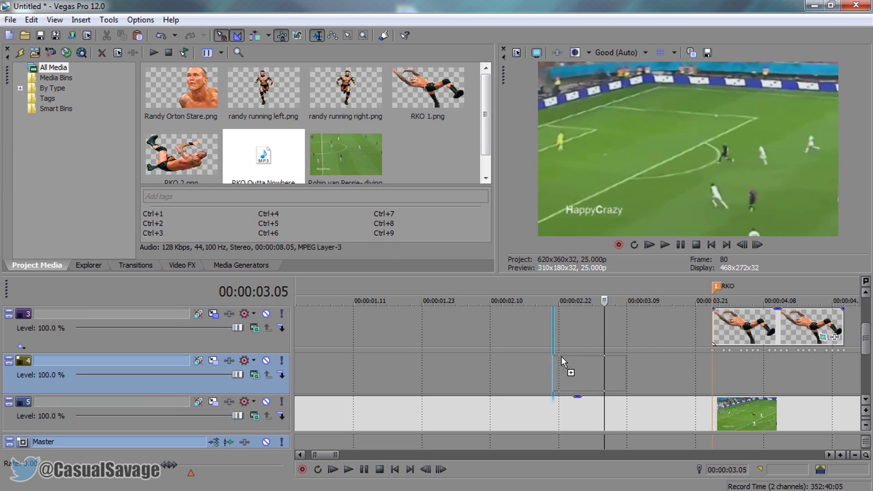
pyautogui.moveTo(609, 367); pyautogui.dragTo(609, 369)
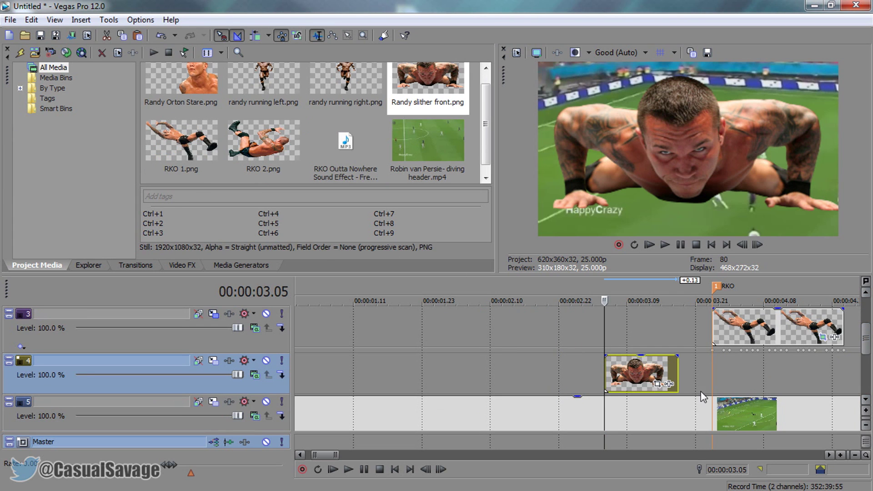
pyautogui.moveTo(674, 375); pyautogui.dragTo(661, 375)
# - Step frame by frame through the slither clip to verify where it ends
pyautogui.click(600, 370)
pyautogui.press('Right')
pyautogui.press('Right')
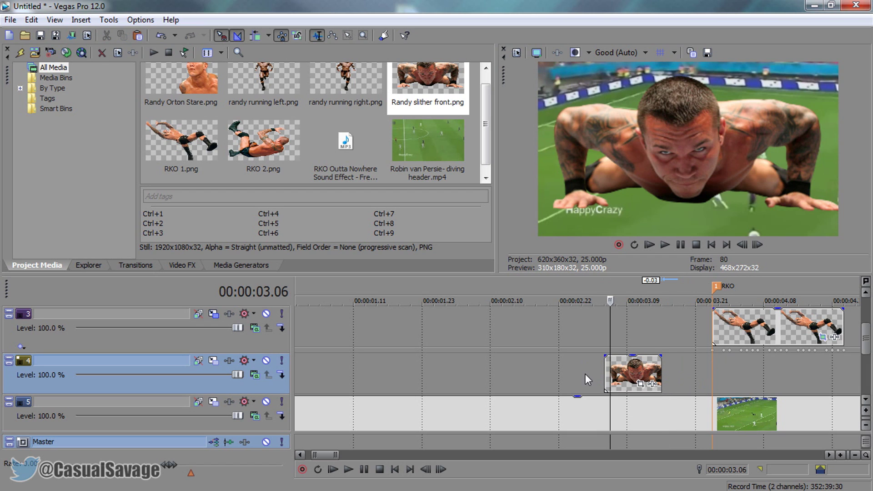
pyautogui.press('Right')
pyautogui.press('Right')
pyautogui.press('Right')
pyautogui.press('Right')
pyautogui.press('Right')
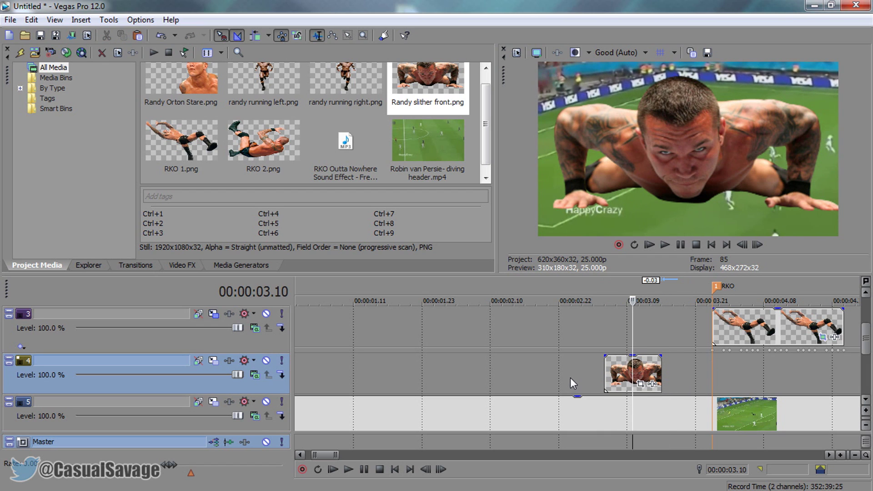
pyautogui.press('Right')
pyautogui.press('Right')
pyautogui.press('Right')
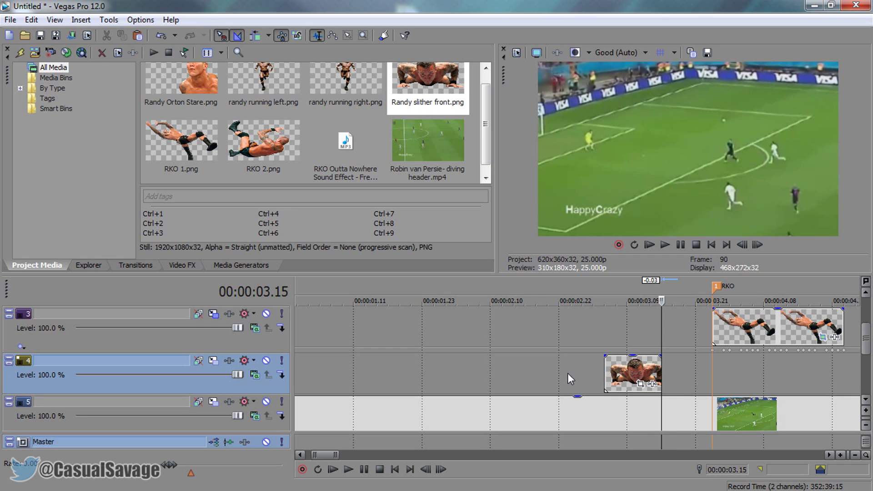
pyautogui.click(658, 368)
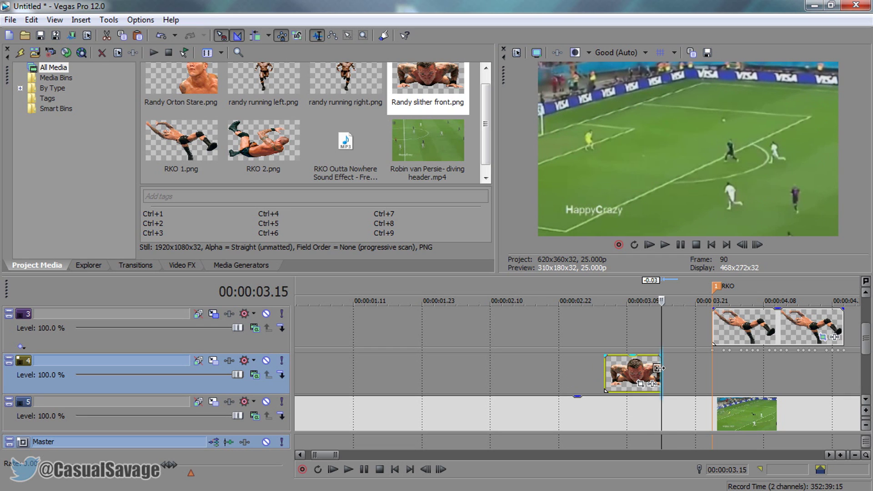
pyautogui.press('Left')
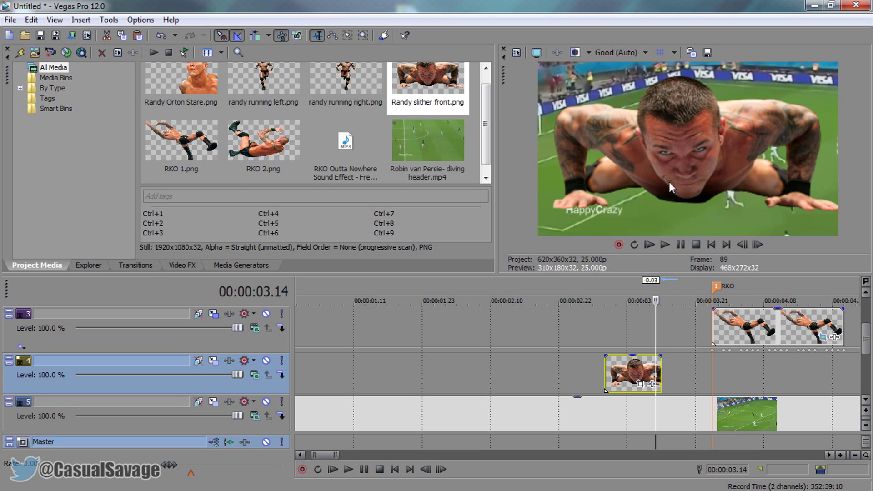
pyautogui.press('Right')
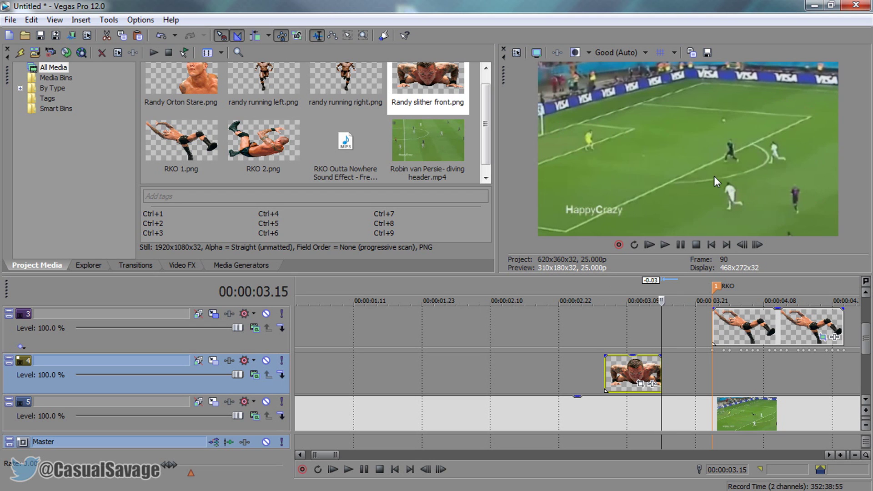
pyautogui.press('Left')
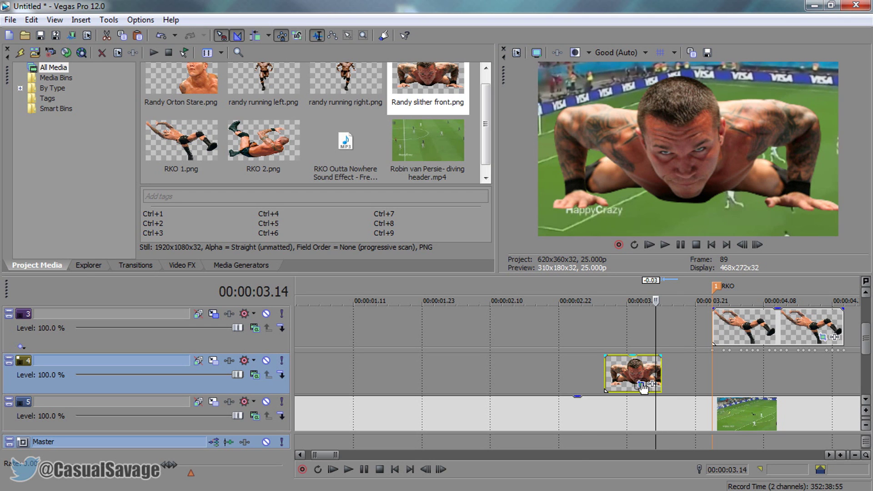
pyautogui.click(642, 384)
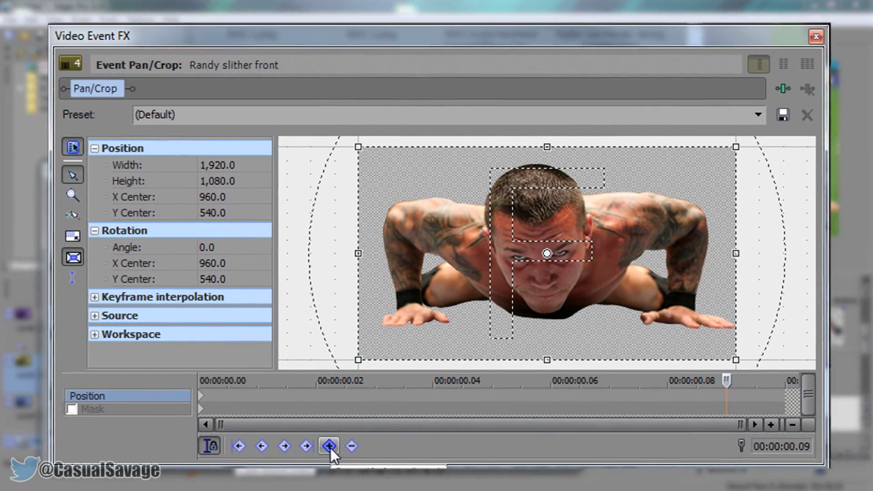
# - Keyframe the slither clip full size at 00:00:00.09 and start it at 15,360 x 8,640 with locked aspect ratio
pyautogui.click(330, 447)
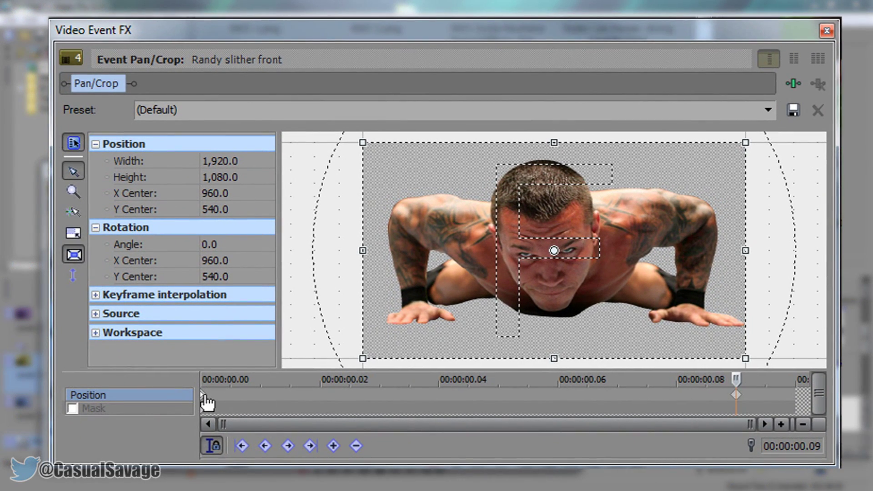
pyautogui.scroll(-8, 706, 316)
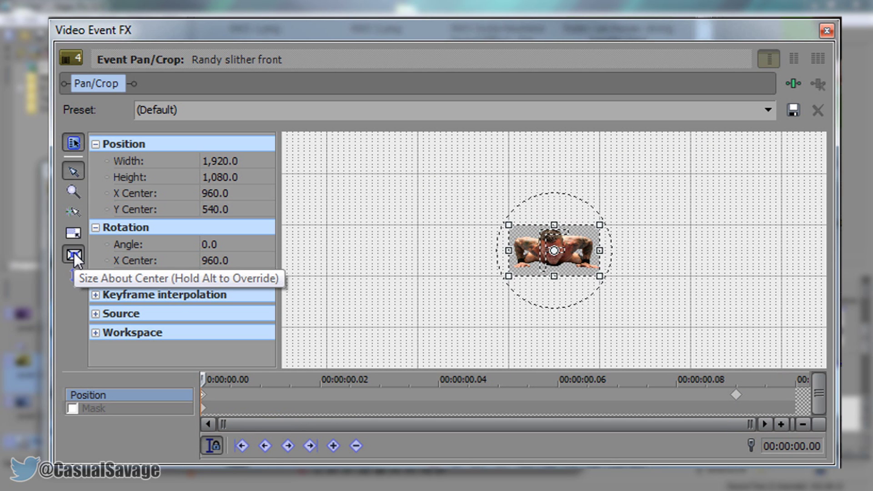
pyautogui.click(73, 234)
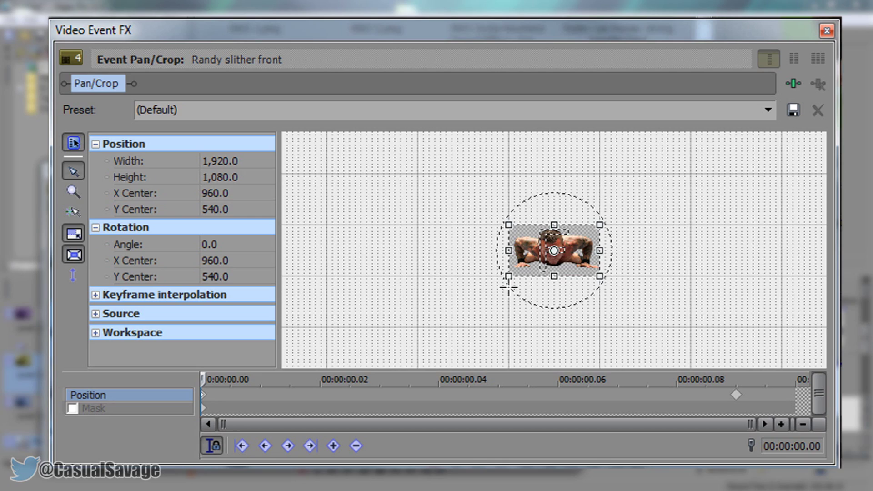
pyautogui.scroll(-2, 624, 307)
pyautogui.scroll(-2, 610, 295)
pyautogui.moveTo(574, 257); pyautogui.dragTo(782, 365)
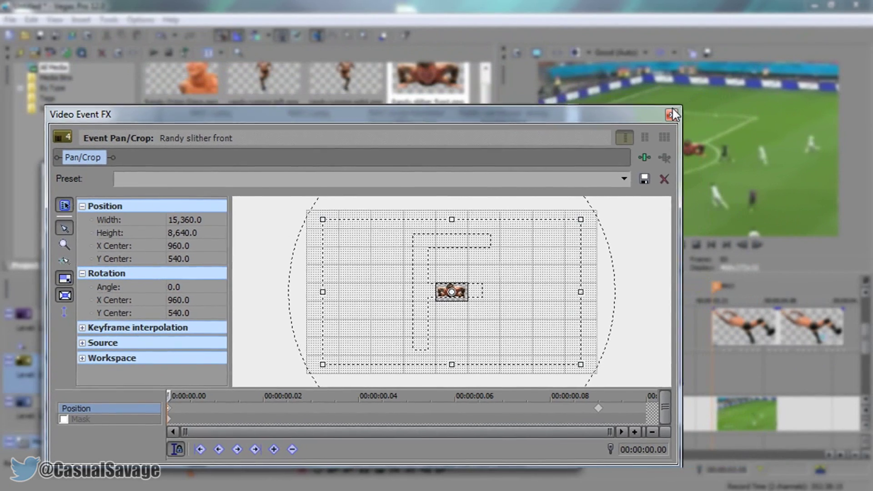
pyautogui.click(670, 114)
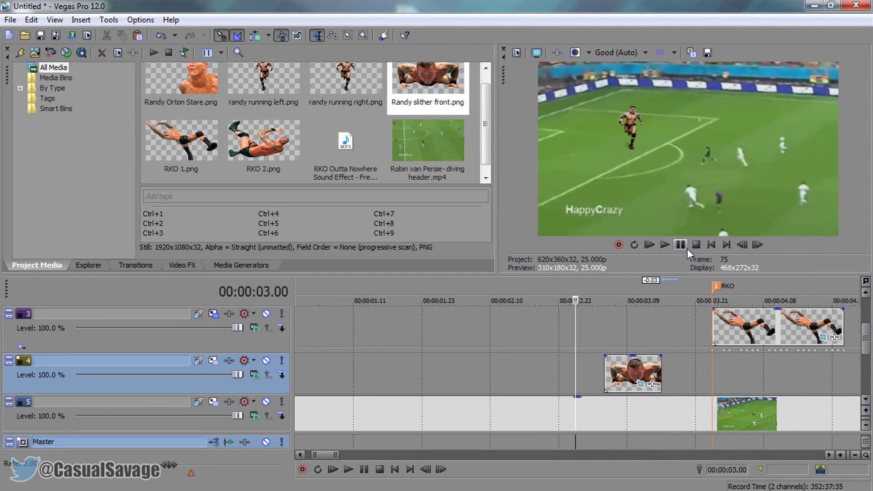
# - Preview the shrinking slither, park the playhead at 00:00:03.18, and rename track 4 to 'Slither'
pyautogui.press('space')
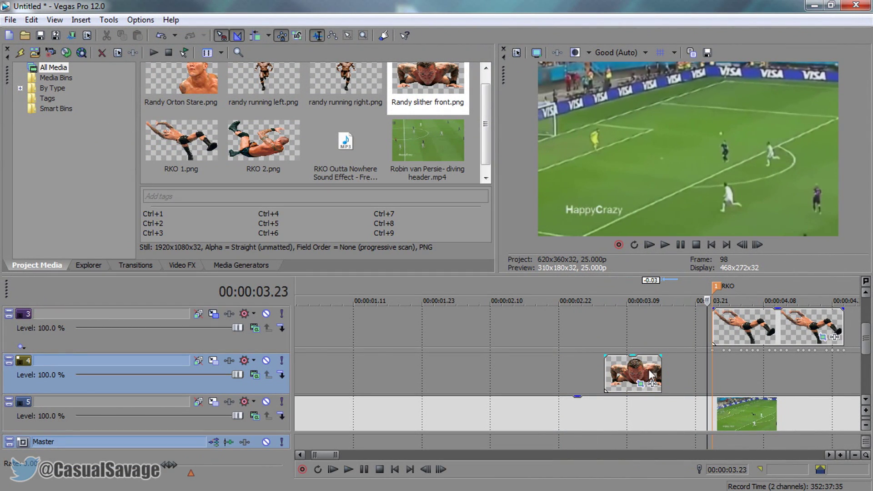
pyautogui.press('space')
pyautogui.click(673, 372)
pyautogui.click(678, 372)
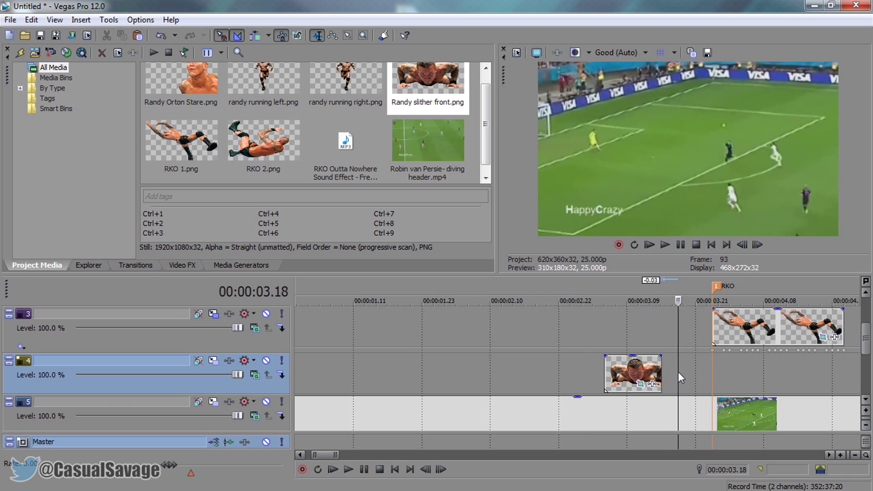
pyautogui.doubleClick(152, 359)
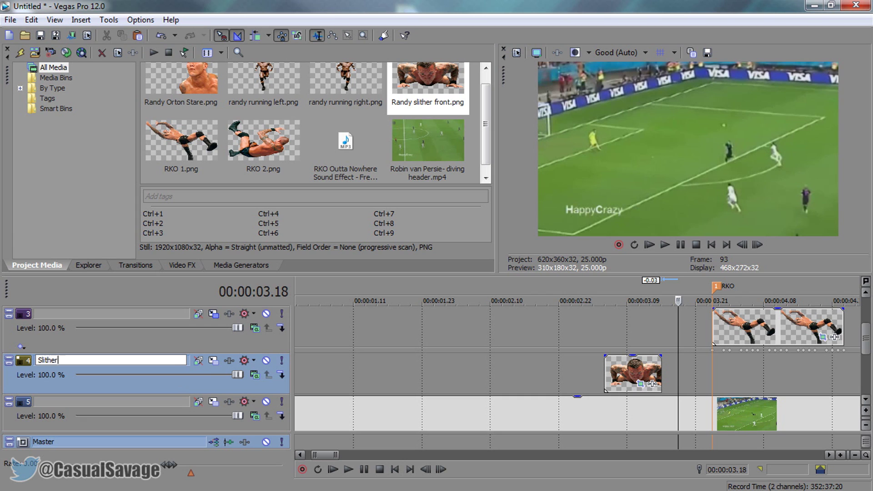
pyautogui.press('Return')
# - Insert another empty video track above the football footage
pyautogui.rightClick(286, 426)
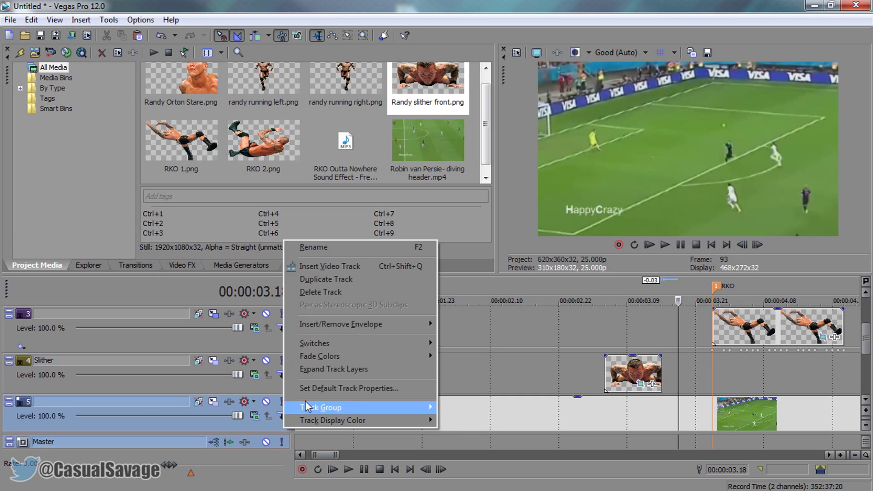
pyautogui.click(327, 267)
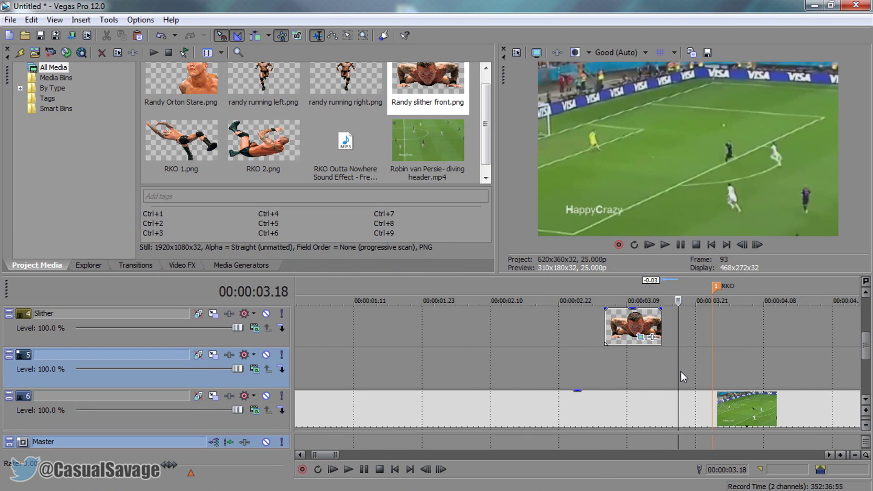
pyautogui.scroll(3, 681, 372)
pyautogui.scroll(2, 866, 325)
pyautogui.scroll(-2, 866, 326)
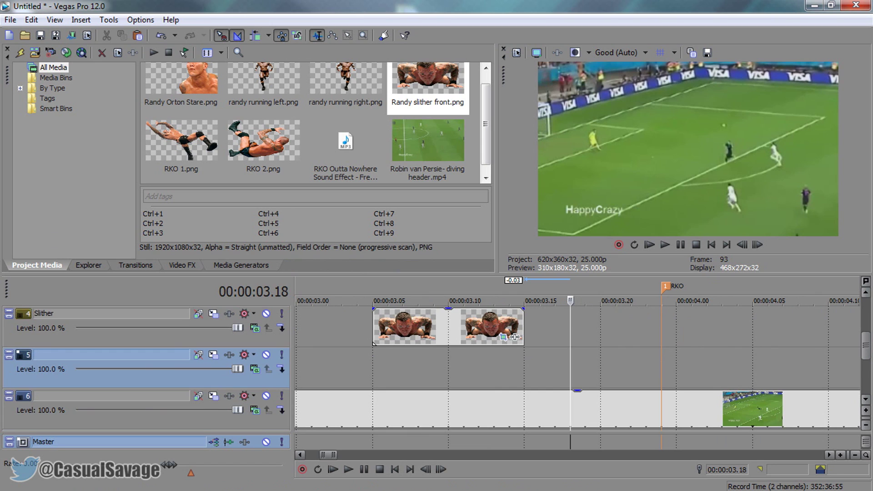
# - Drop both Randy taunt images on track 5 and move the next taunt to start at 03.20
pyautogui.moveTo(586, 378); pyautogui.dragTo(571, 368)
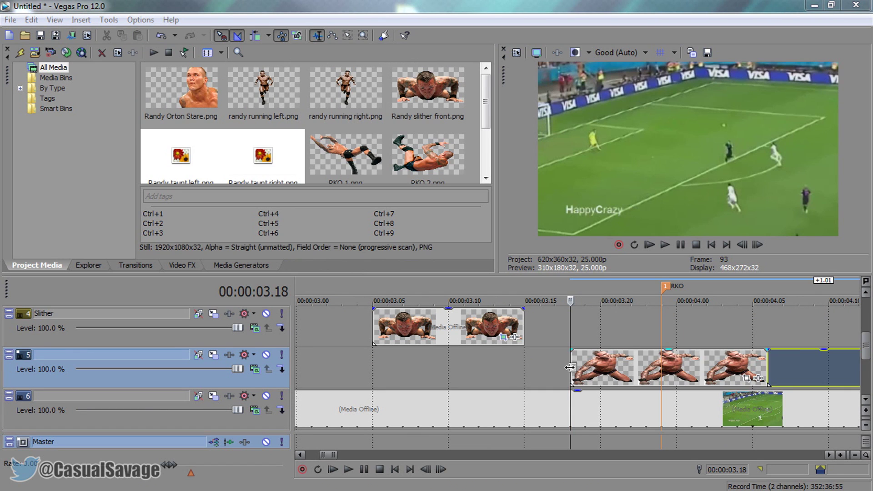
pyautogui.click(571, 360)
pyautogui.scroll(2, 582, 356)
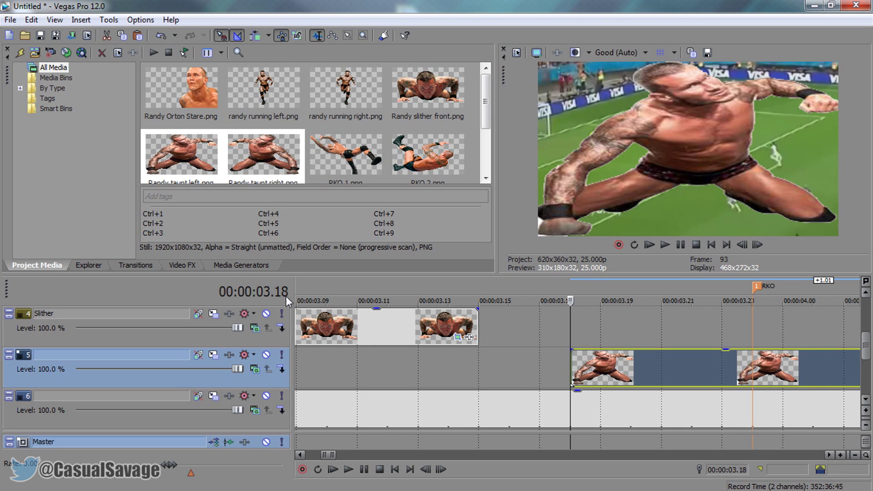
pyautogui.press('Right')
pyautogui.press('Right')
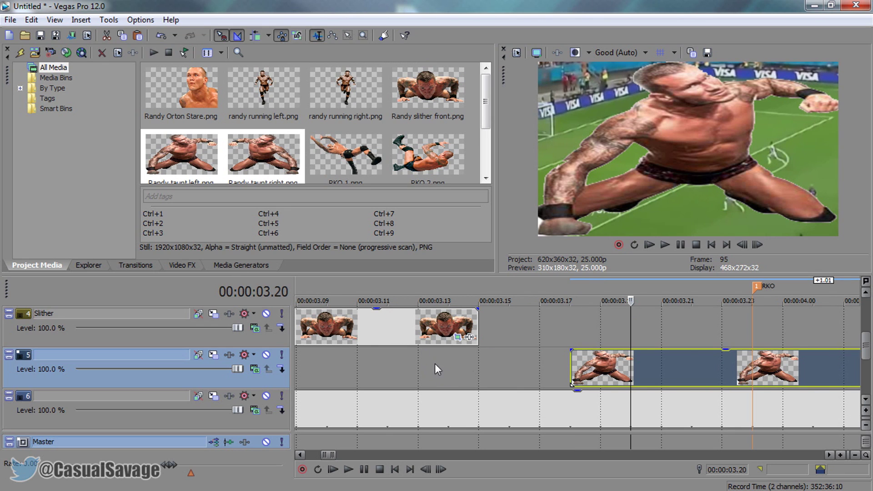
pyautogui.hotkey('ctrl', 'v')
pyautogui.press('Delete')
pyautogui.scroll(-2, 635, 373)
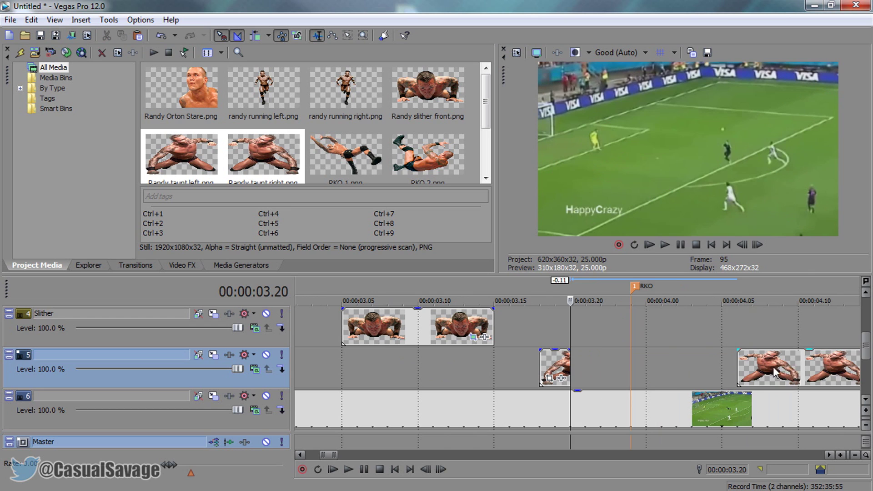
pyautogui.moveTo(773, 364); pyautogui.dragTo(606, 363)
# - Split the taunt at 03.22, delete the extra pieces, and paste copies of the two flashes
pyautogui.press('Right')
pyautogui.press('Right')
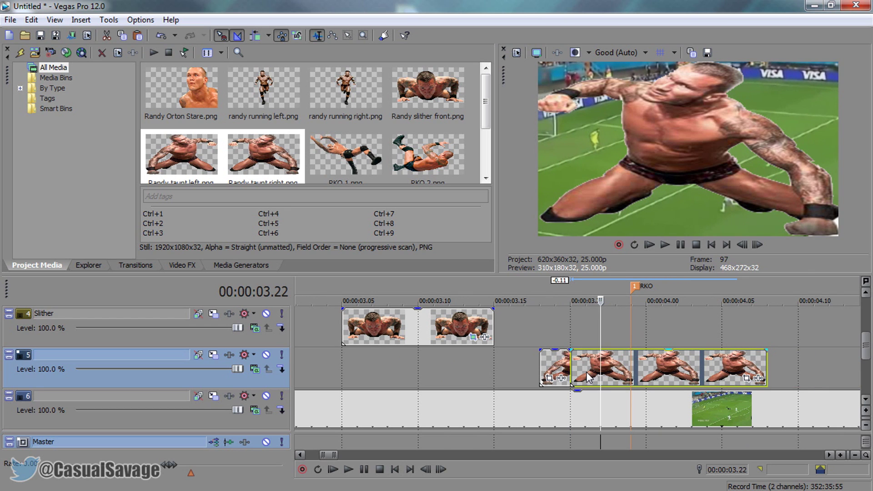
pyautogui.press('s')
pyautogui.press('Delete')
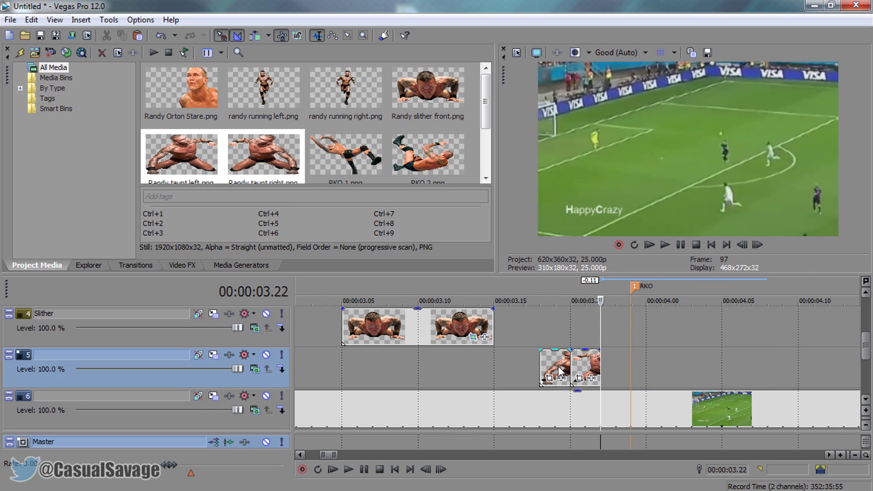
pyautogui.click(559, 372)
pyautogui.press('Left')
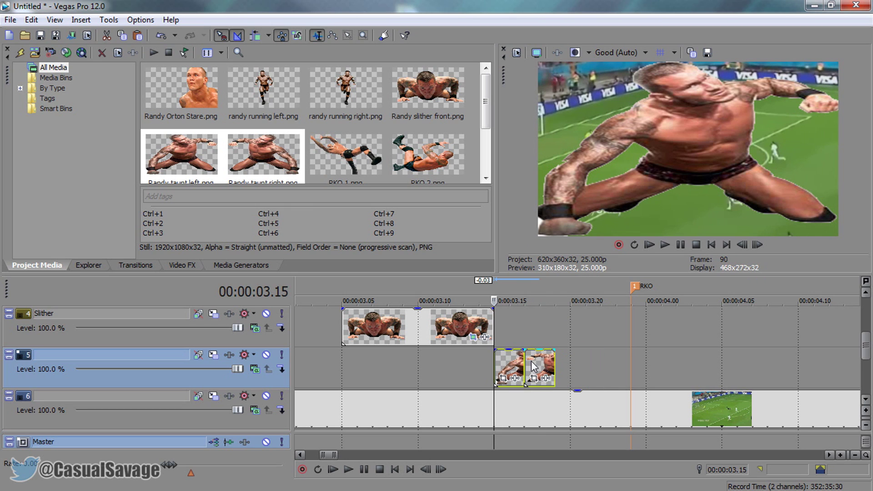
pyautogui.click(557, 357)
pyautogui.hotkey('ctrl', 'v')
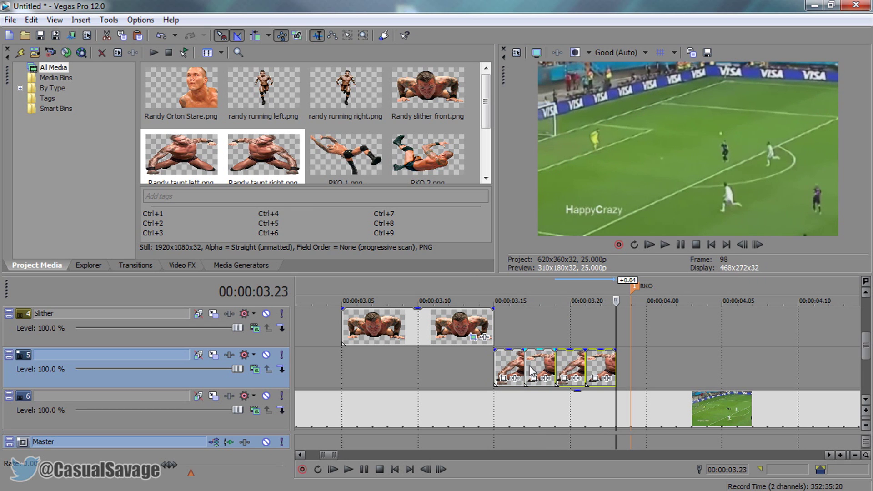
pyautogui.click(497, 364)
# - Use Track Motion to shrink the track 5 taunts to 164.19×95.33 at X -42.75, Y 59.85
pyautogui.click(214, 355)
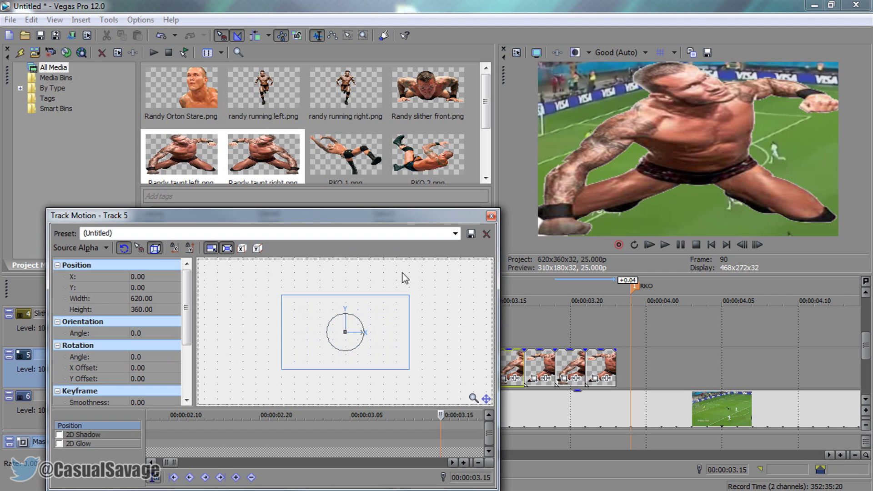
pyautogui.scroll(-3, 400, 366)
pyautogui.moveTo(369, 348); pyautogui.dragTo(511, 229)
# - Close Track Motion and play the project from the start, pausing partway
pyautogui.click(490, 216)
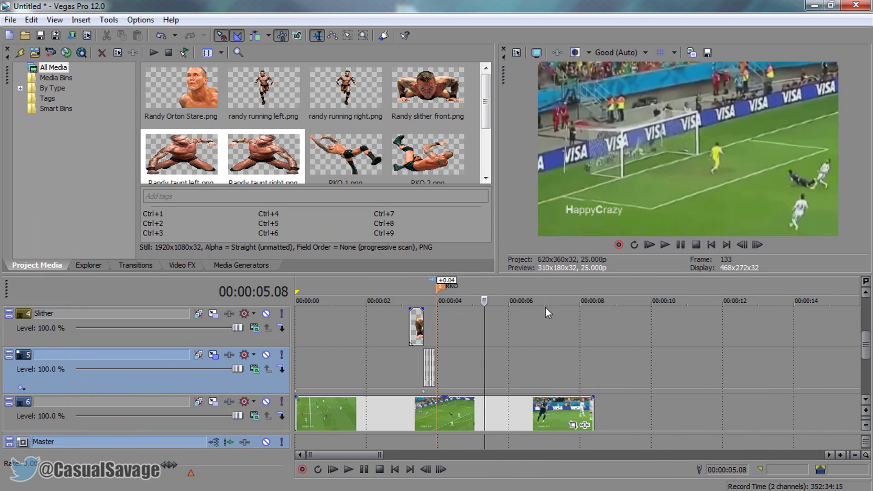
pyautogui.click(649, 245)
pyautogui.scroll(-3, 640, 390)
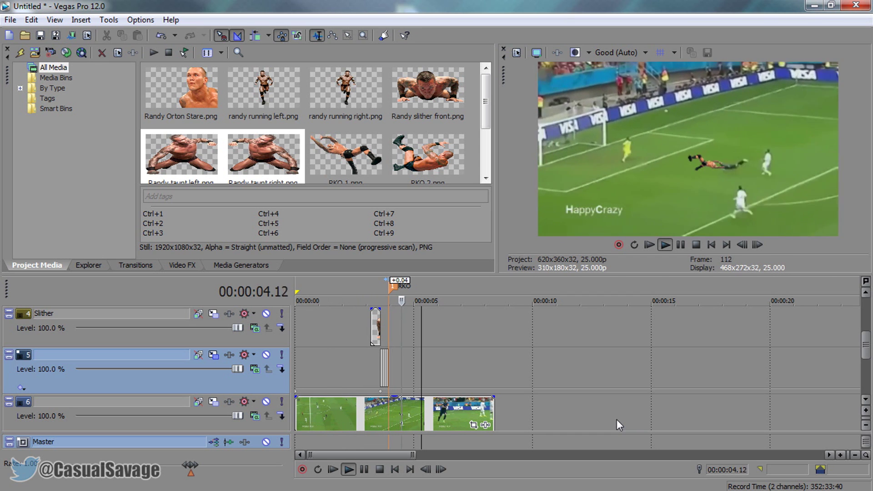
pyautogui.click(681, 245)
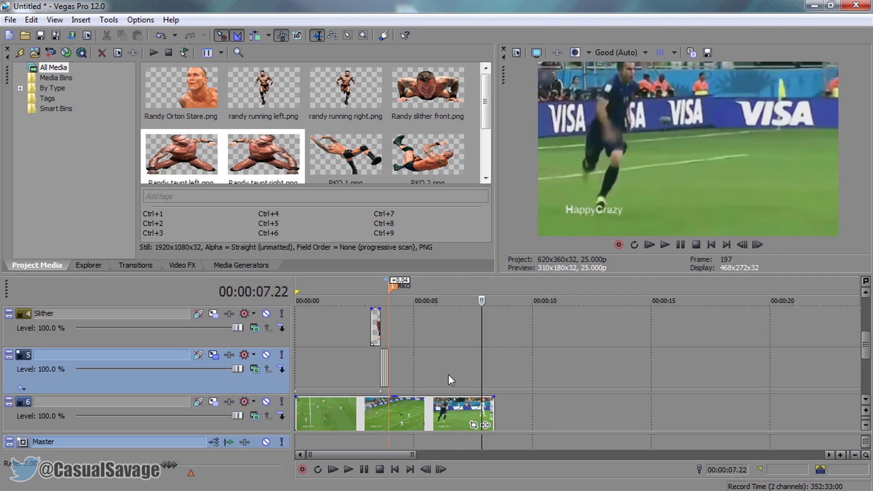
pyautogui.moveTo(864, 353)
pyautogui.mouseDown()
pyautogui.moveTo(868, 322)
pyautogui.moveTo(870, 342)
pyautogui.mouseUp()
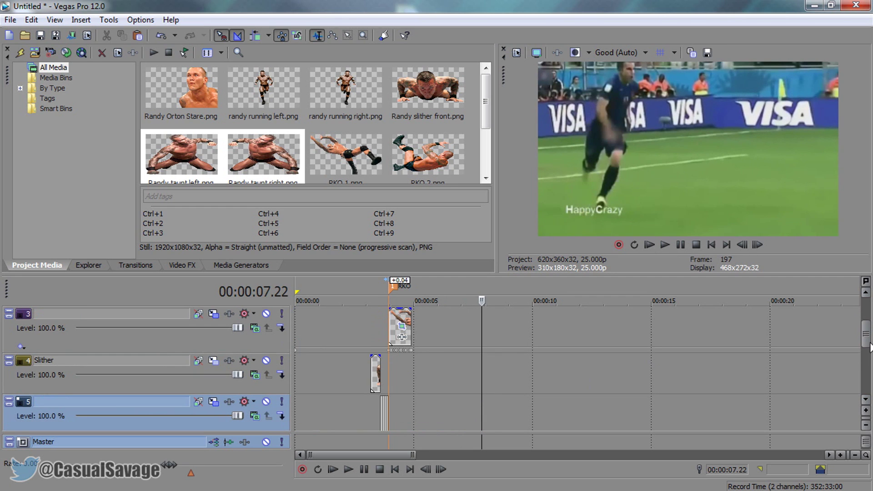
# - Inspect the taunt, Slither and RKO STARE clips and scrub through the stare clip
pyautogui.click(387, 416)
pyautogui.scroll(6, 425, 385)
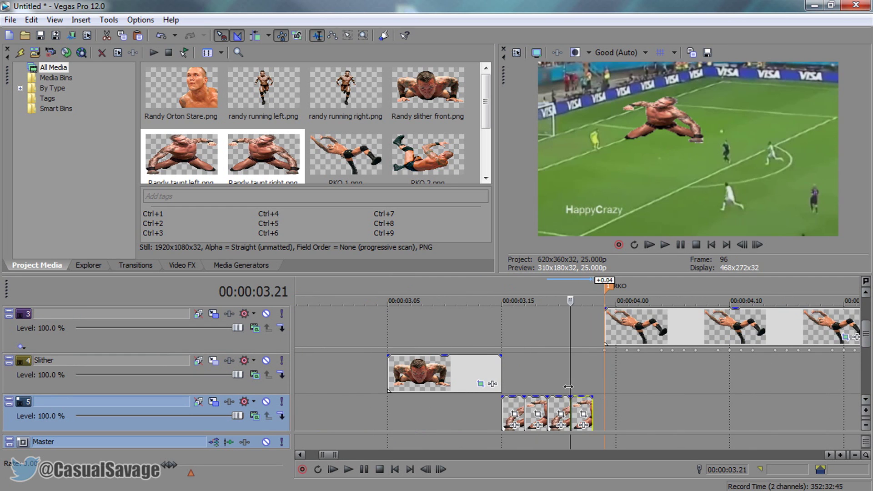
pyautogui.moveTo(572, 386)
pyautogui.mouseDown()
pyautogui.moveTo(587, 385)
pyautogui.moveTo(527, 384)
pyautogui.moveTo(582, 385)
pyautogui.mouseUp()
pyautogui.scroll(-6, 607, 364)
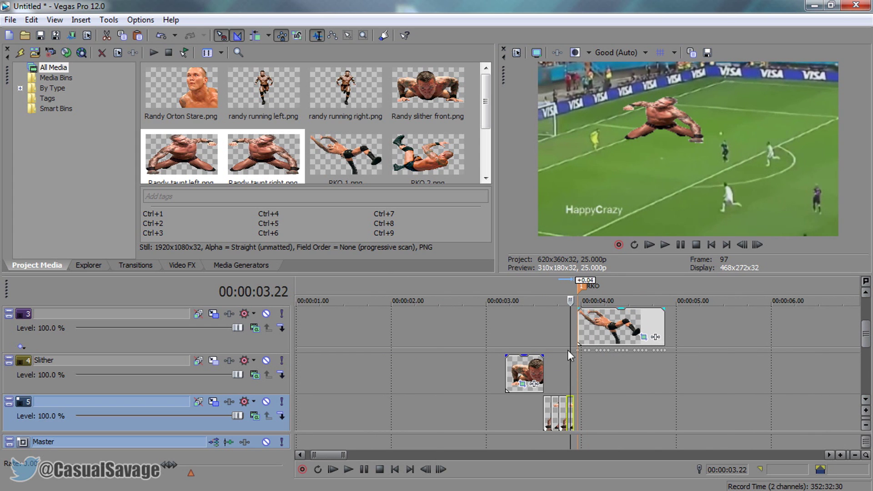
pyautogui.click(533, 374)
pyautogui.scroll(3, 866, 334)
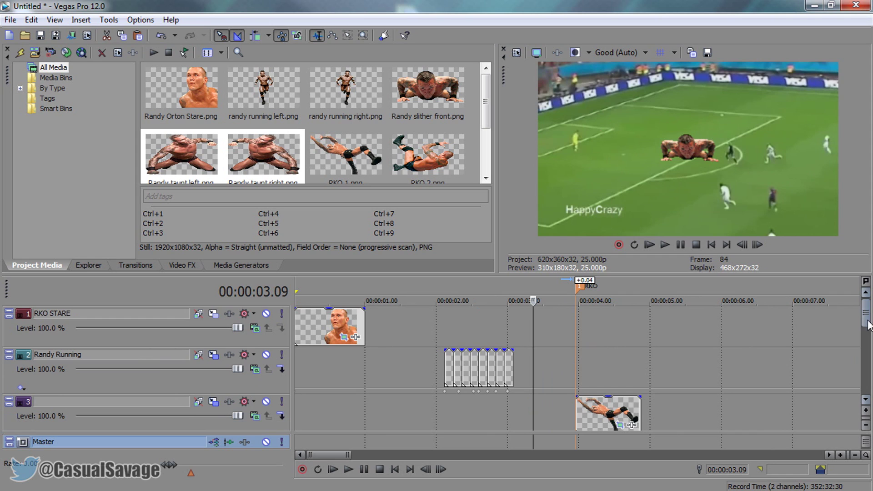
pyautogui.click(486, 334)
pyautogui.moveTo(487, 333); pyautogui.dragTo(495, 333)
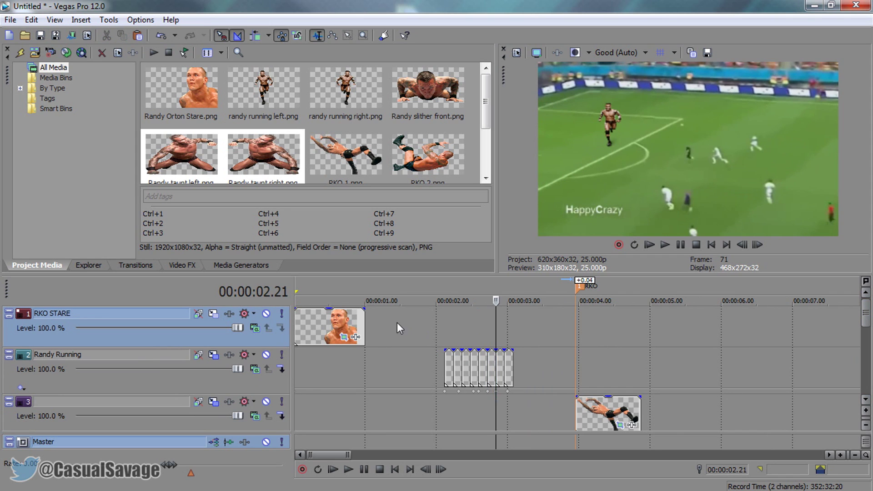
pyautogui.click(311, 324)
pyautogui.moveTo(316, 286)
pyautogui.mouseDown()
pyautogui.moveTo(358, 291)
pyautogui.moveTo(333, 288)
pyautogui.mouseUp()
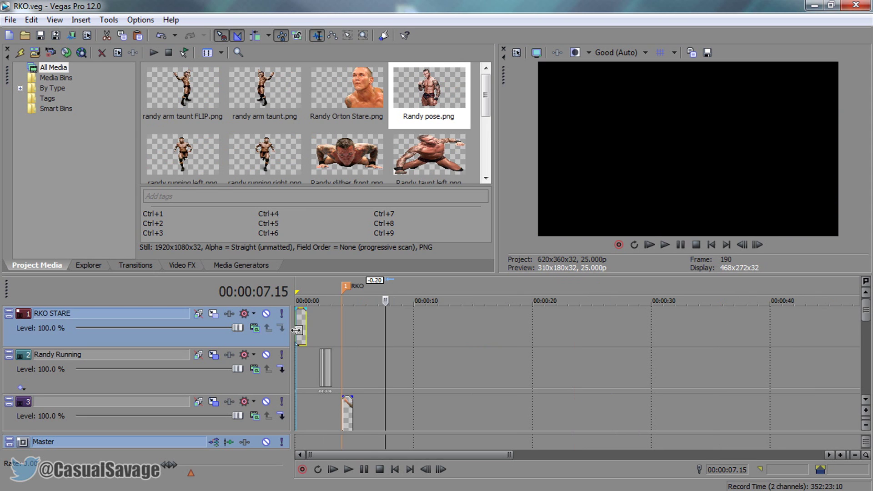
pyautogui.click(296, 330)
pyautogui.moveTo(863, 316); pyautogui.dragTo(863, 293)
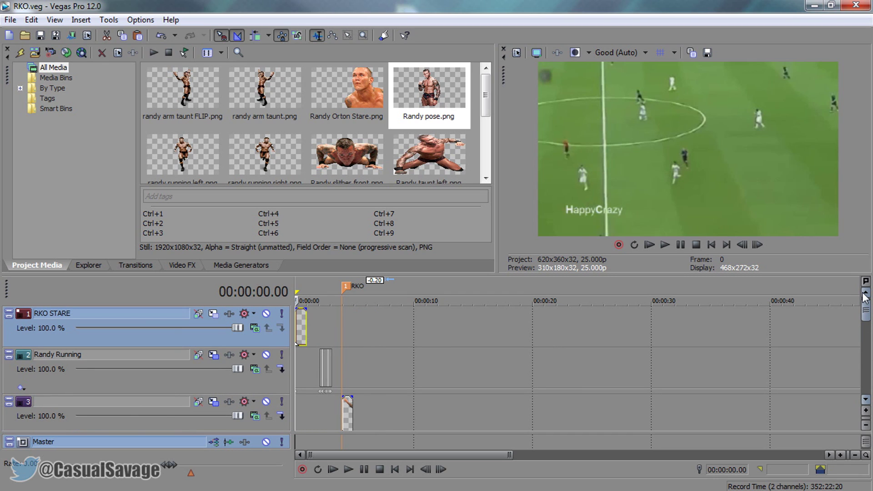
pyautogui.scroll(5, 495, 390)
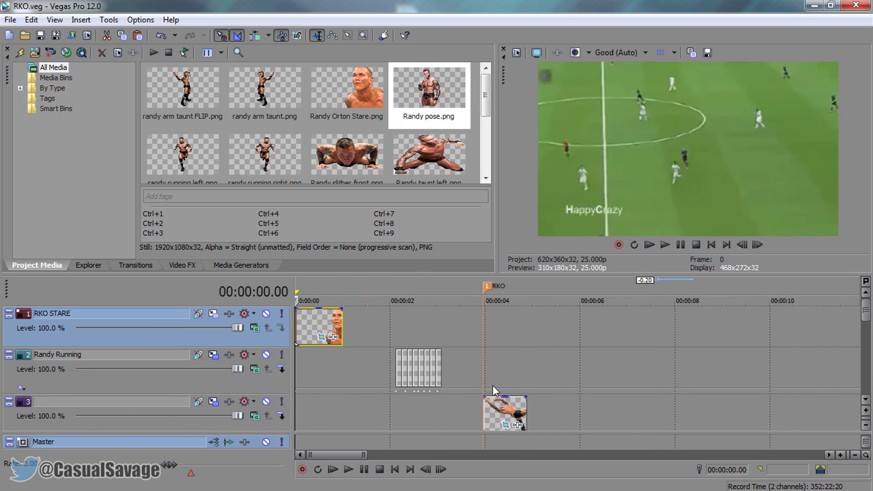
pyautogui.click(399, 392)
pyautogui.click(409, 341)
pyautogui.moveTo(408, 339); pyautogui.dragTo(390, 340)
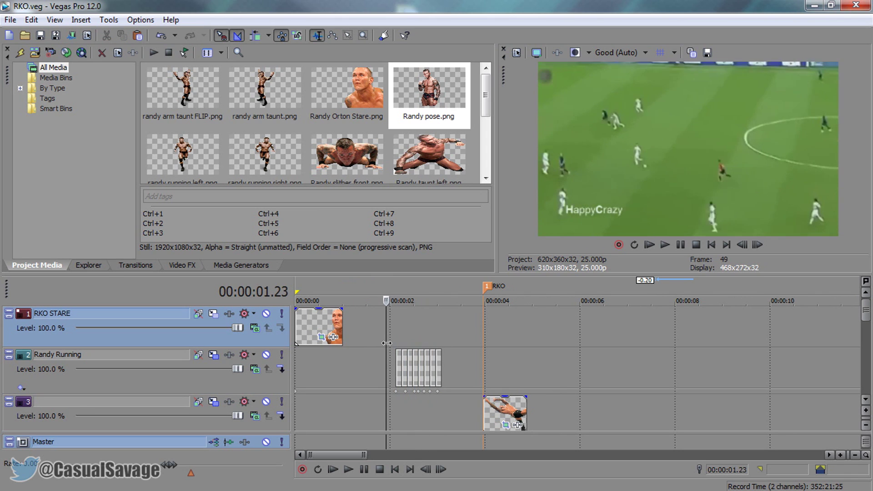
pyautogui.click(352, 373)
pyautogui.press('Home')
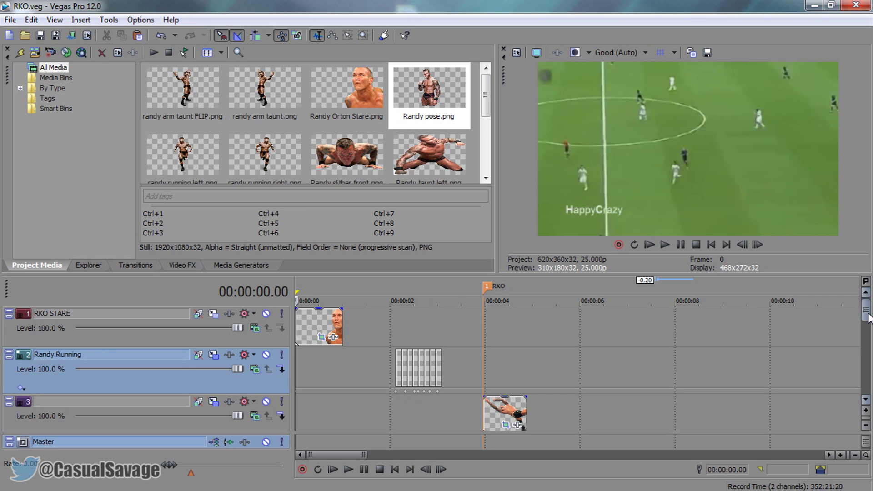
pyautogui.click(490, 289)
pyautogui.click(455, 286)
pyautogui.press('m')
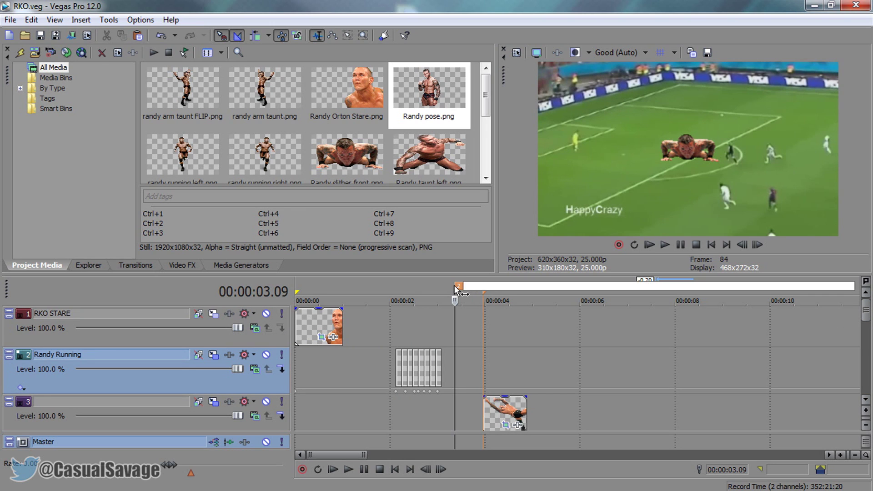
pyautogui.press('Return')
pyautogui.rightClick(457, 286)
pyautogui.click(477, 325)
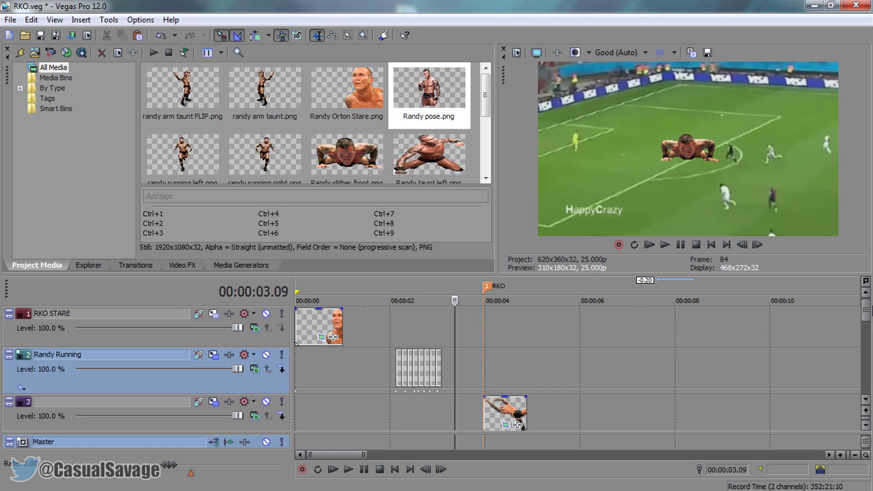
pyautogui.moveTo(866, 319); pyautogui.dragTo(870, 364)
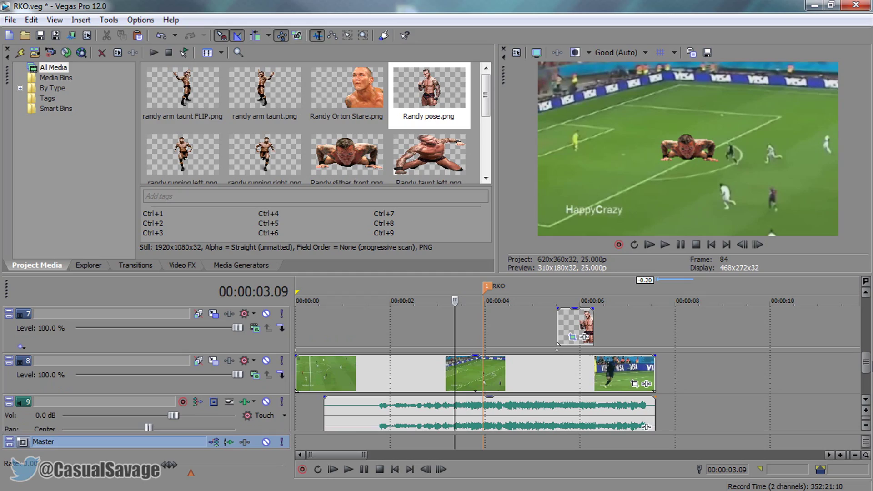